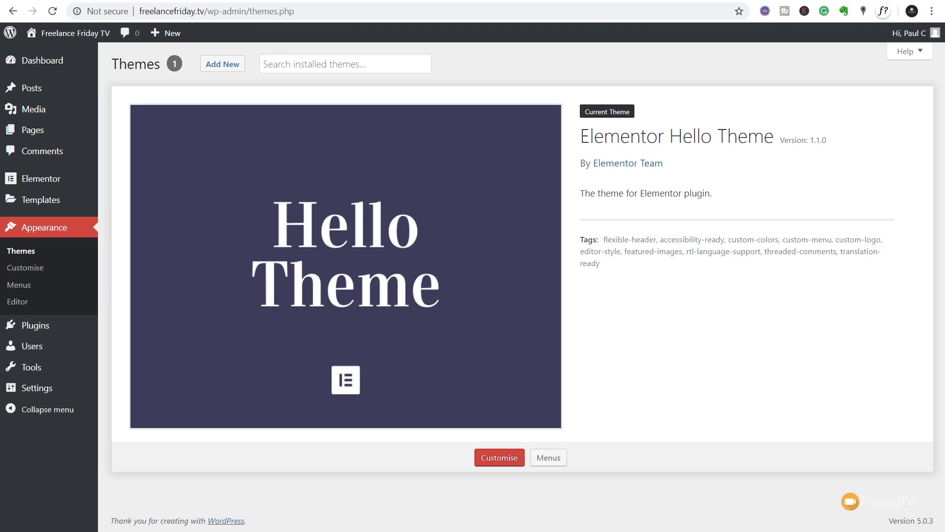
Examine the Site Identity, Menus and Additional CSS sections in the theme customiser
left_click(40, 269)
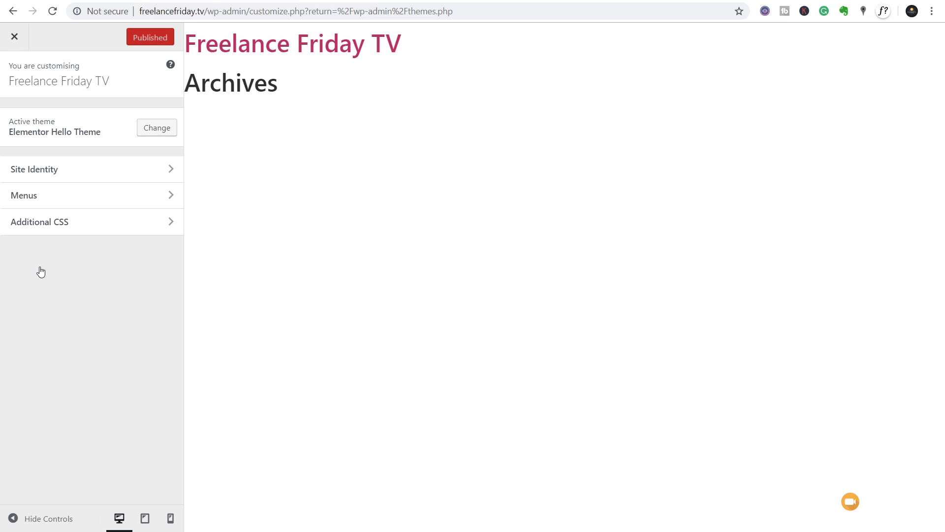
left_click(41, 175)
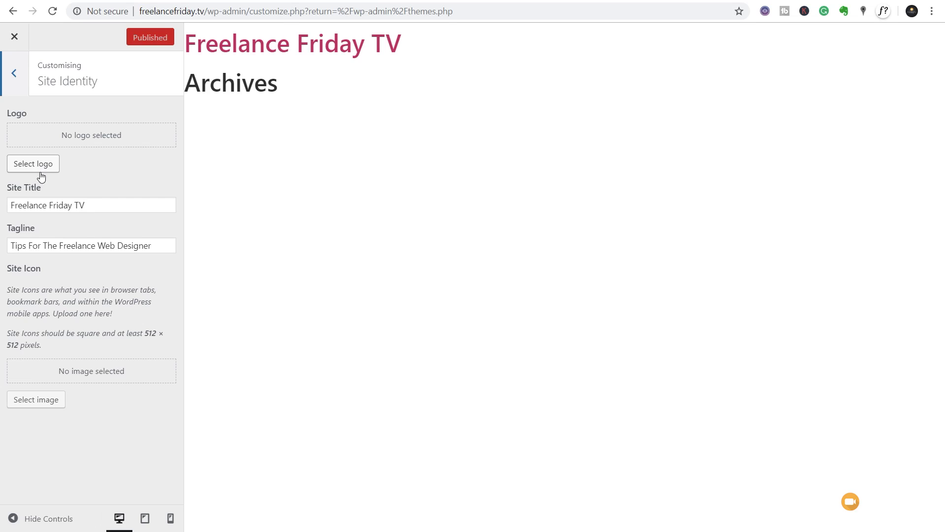
left_click(14, 77)
left_click(27, 202)
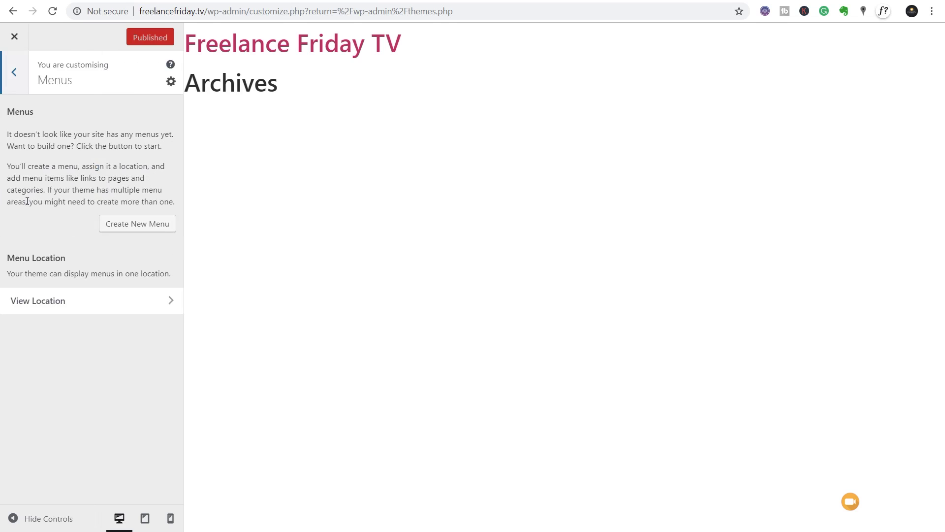
left_click(16, 88)
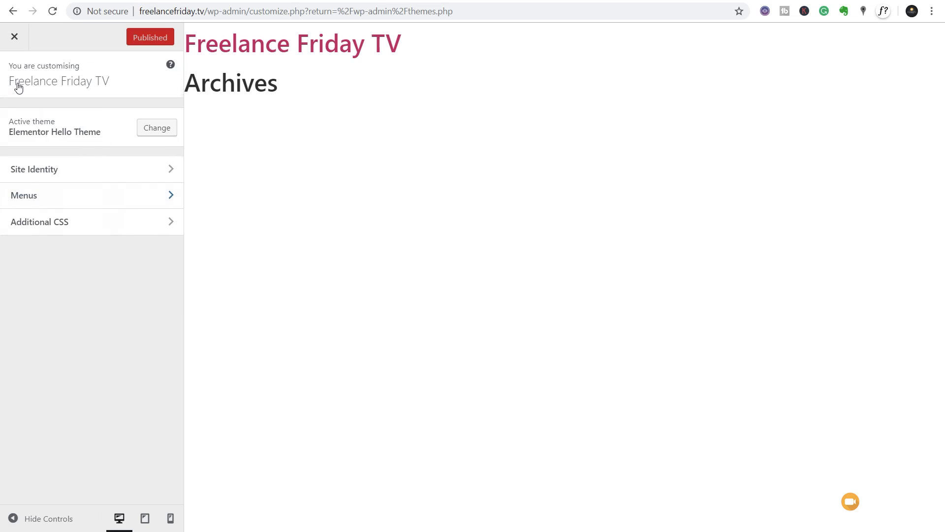
left_click(38, 232)
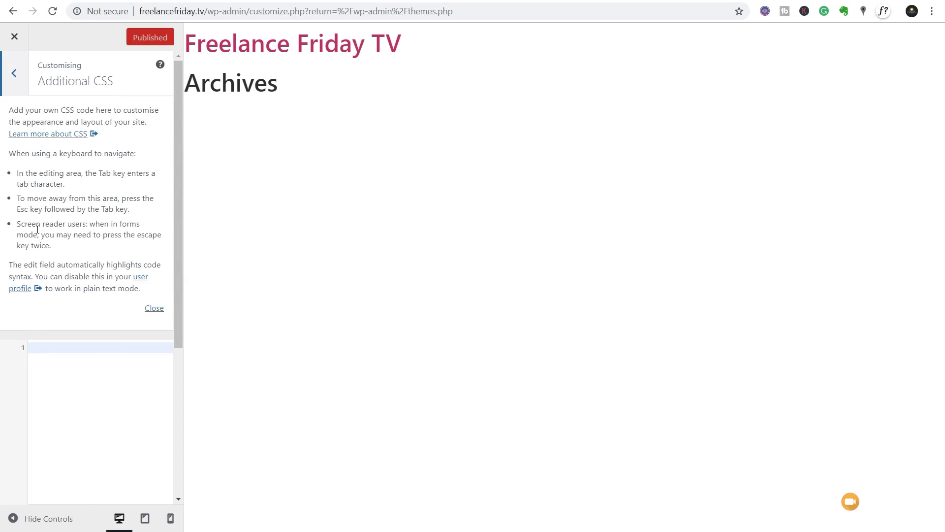
left_click(15, 88)
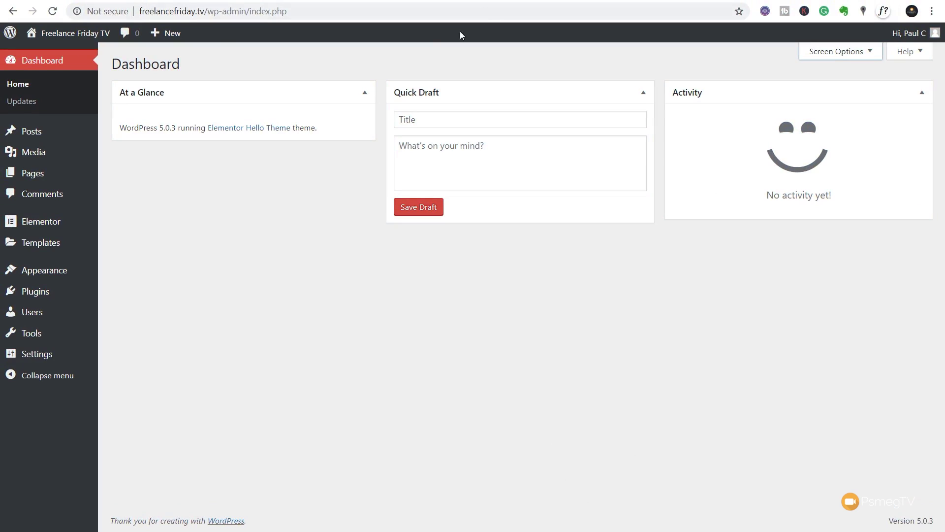
View the live site's front page and read through its page source from beginning to end
mouse_move(29, 252)
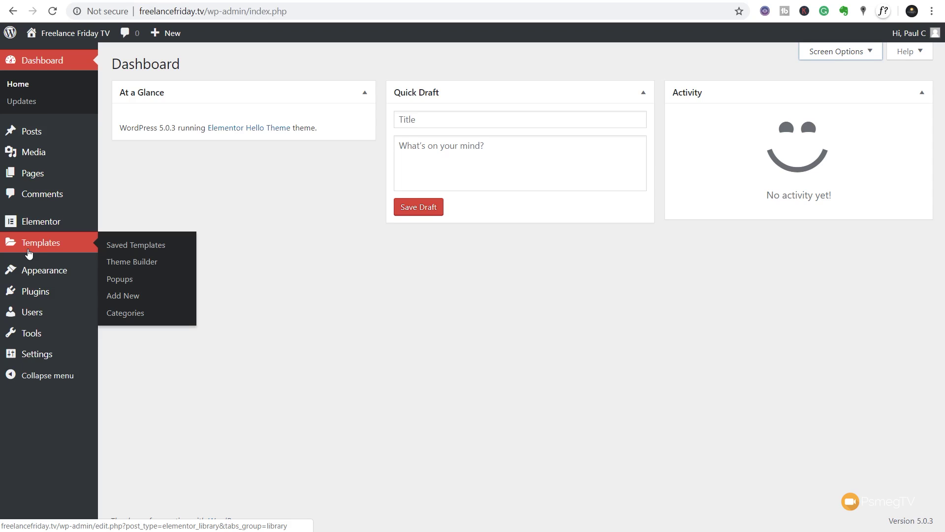
left_click(74, 33)
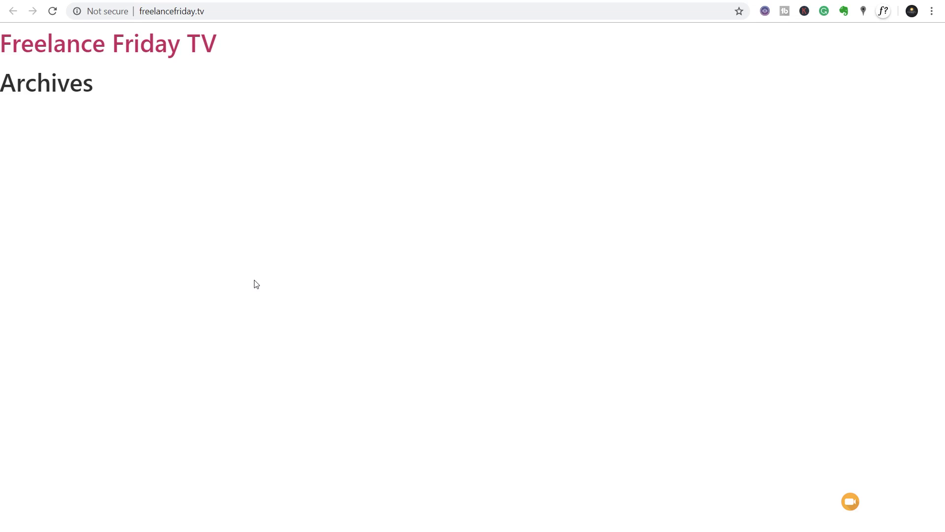
right_click(256, 284)
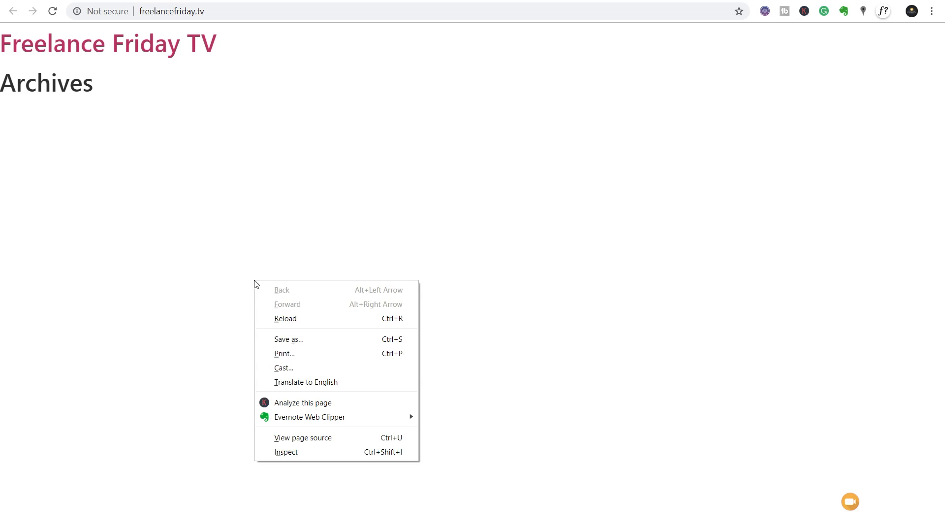
left_click(298, 438)
scroll(574, 282, "down", 3)
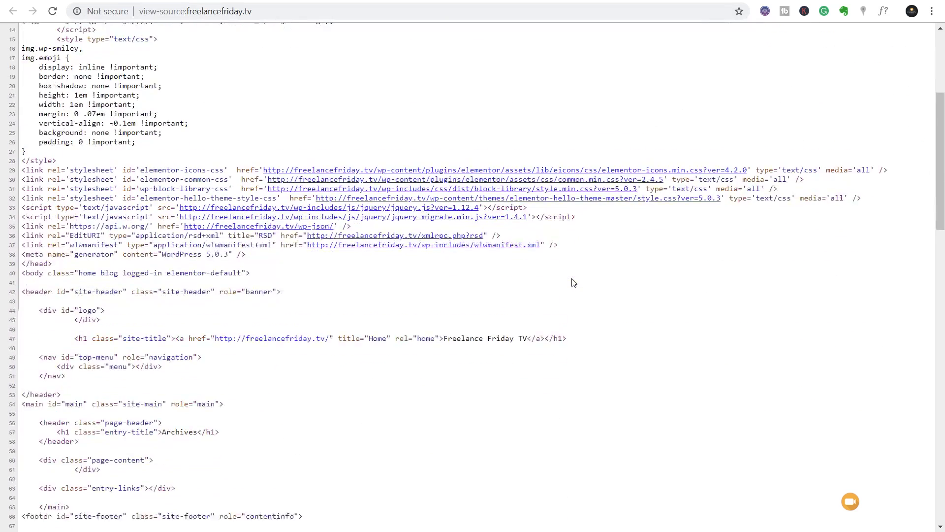
scroll(573, 282, "down", 15)
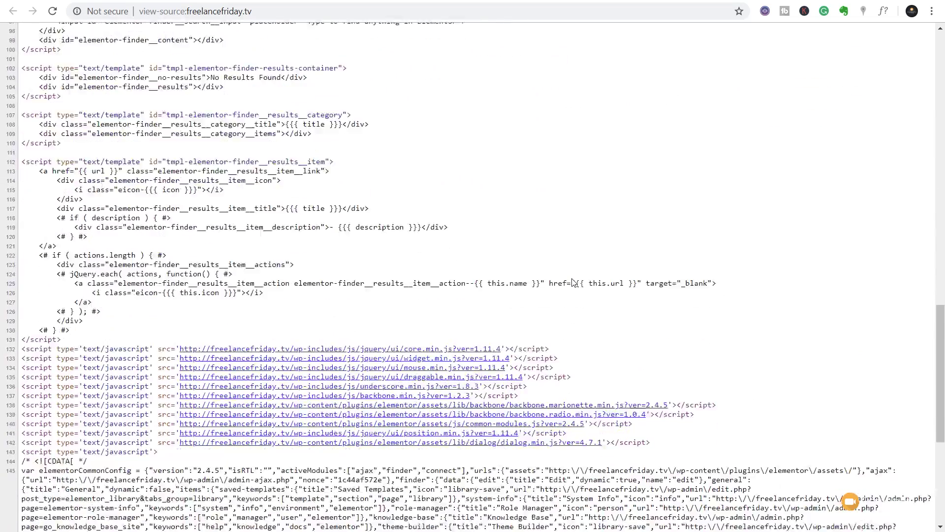
scroll(573, 283, "down", 10)
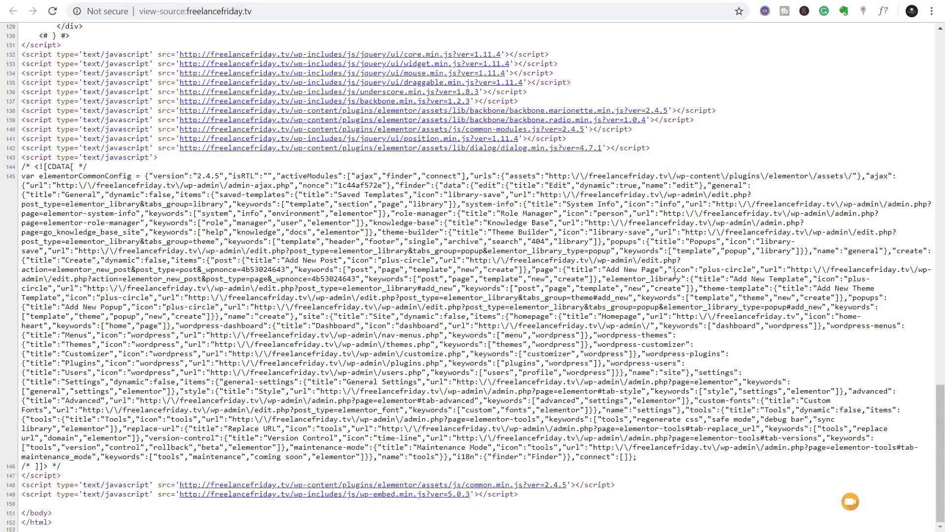
left_click_drag(942, 409, 943, 55)
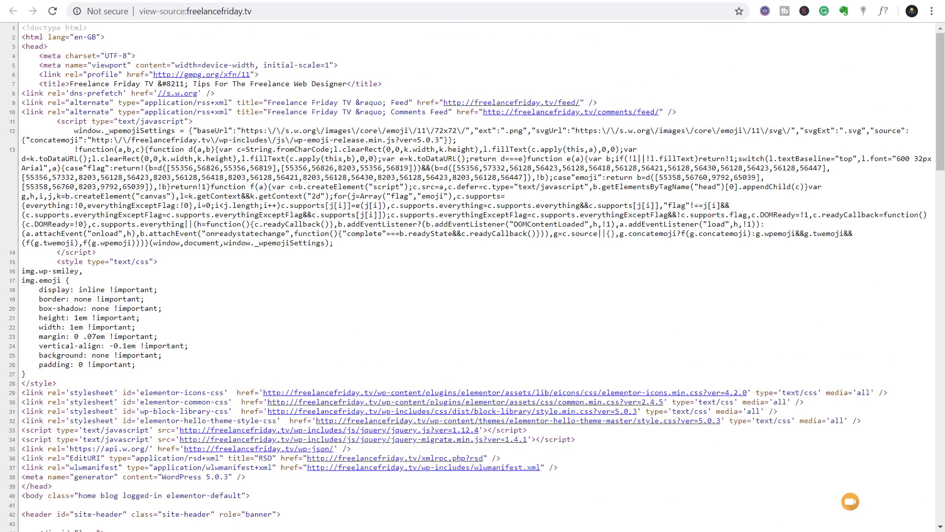
left_click(296, 0)
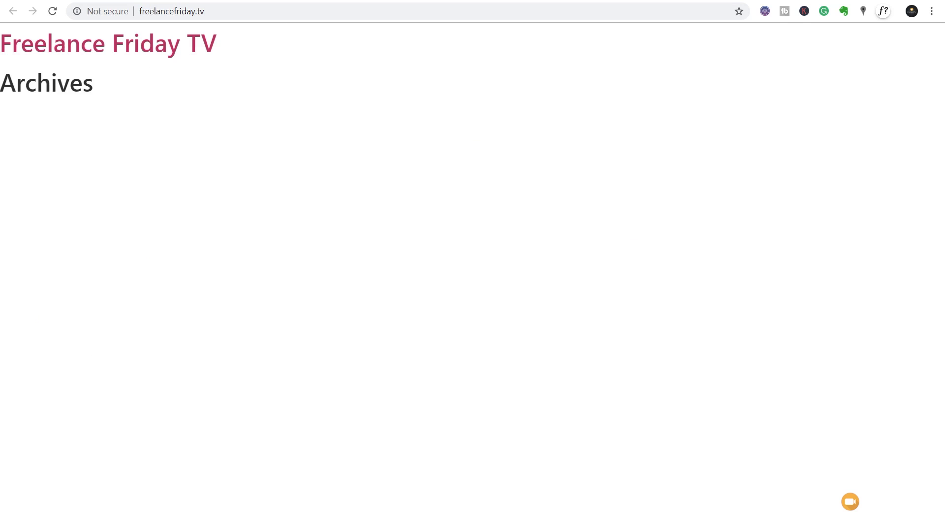
Create a new Footer template named Default Footer in the Elementor Theme Builder
left_click(204, 1)
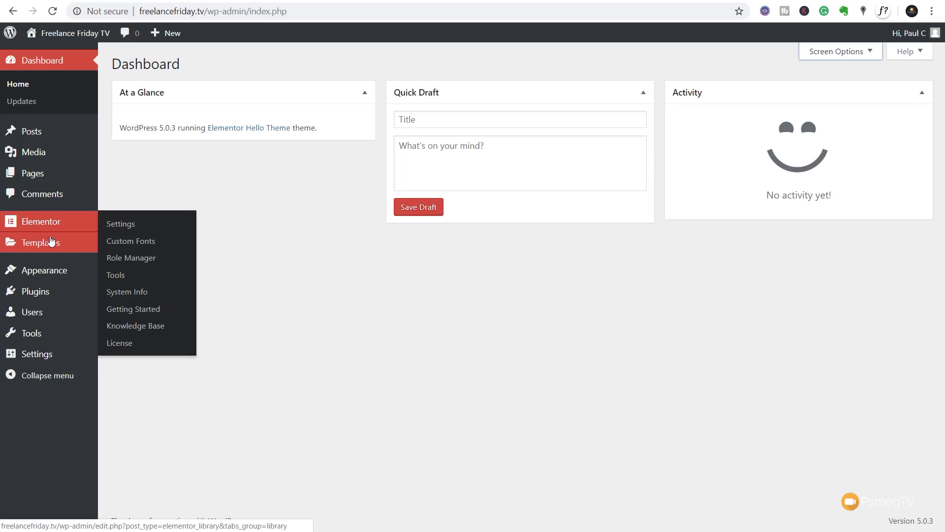
mouse_move(51, 245)
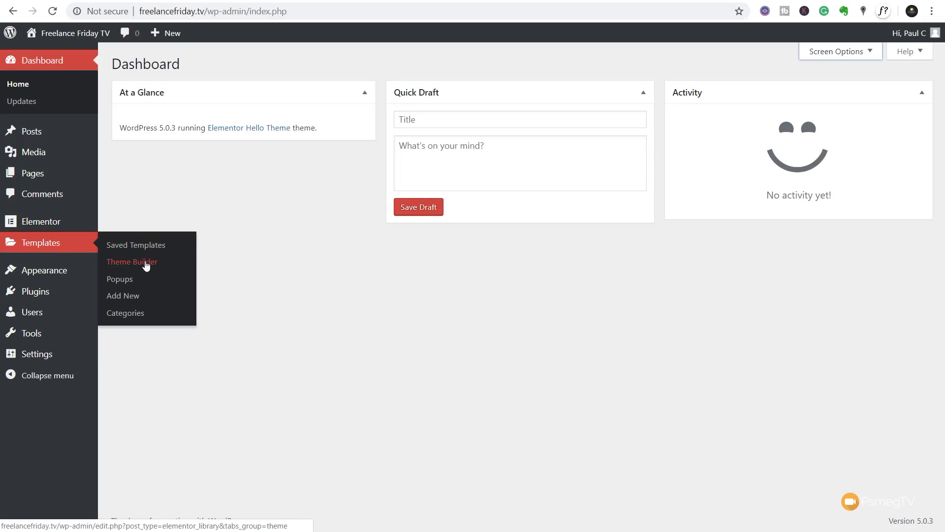
left_click(146, 264)
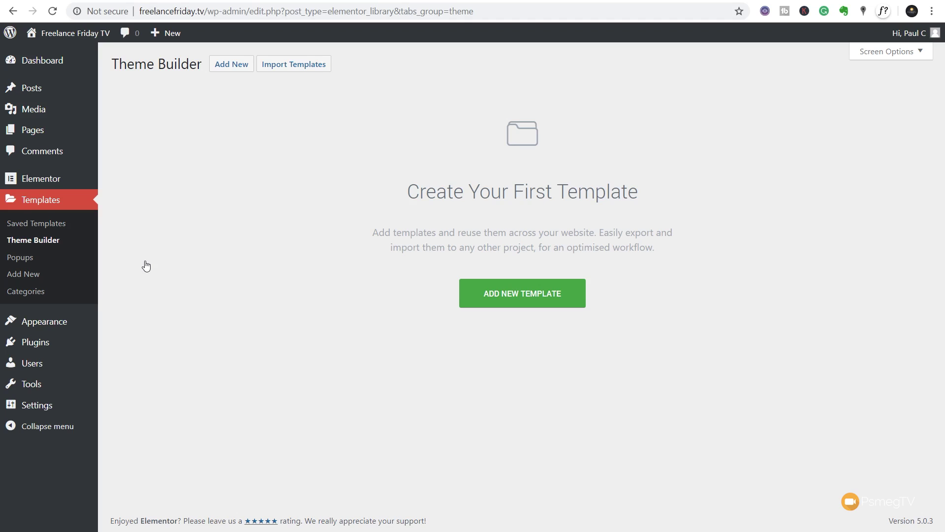
left_click(483, 302)
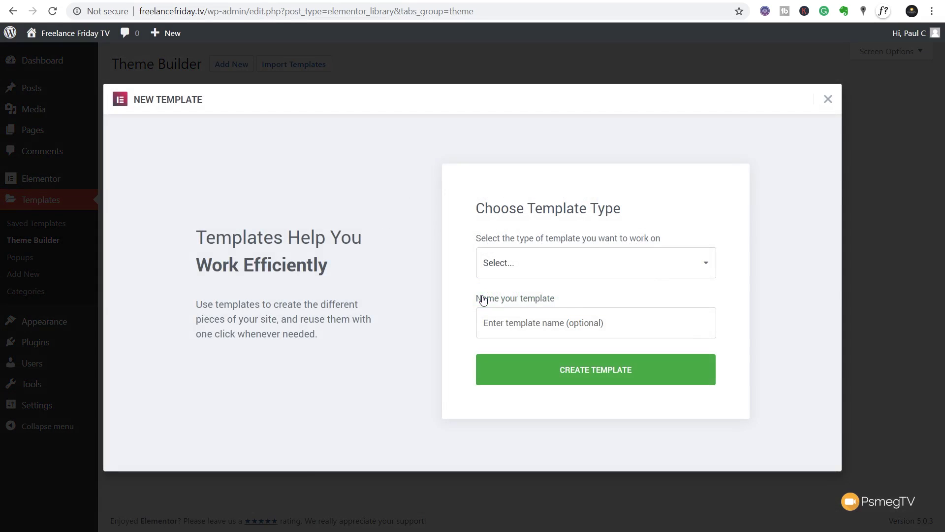
left_click(526, 268)
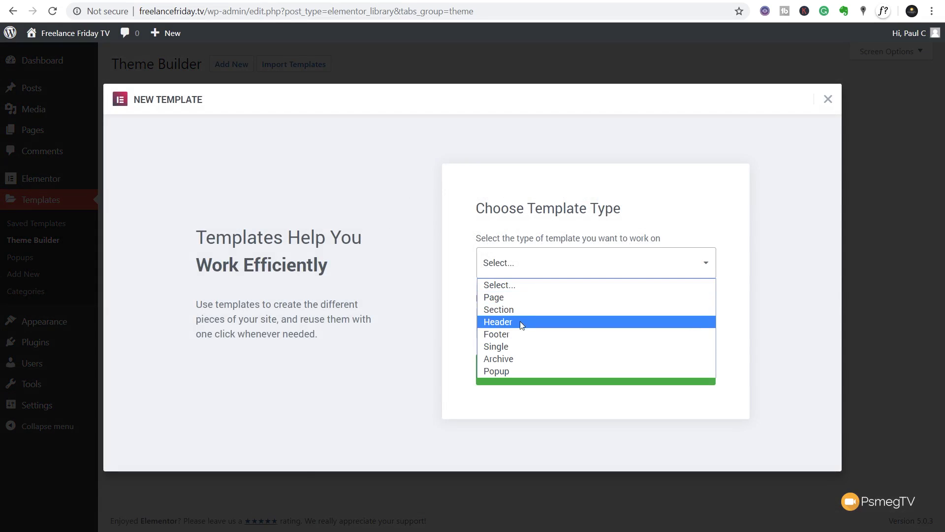
left_click(517, 333)
left_click(575, 315)
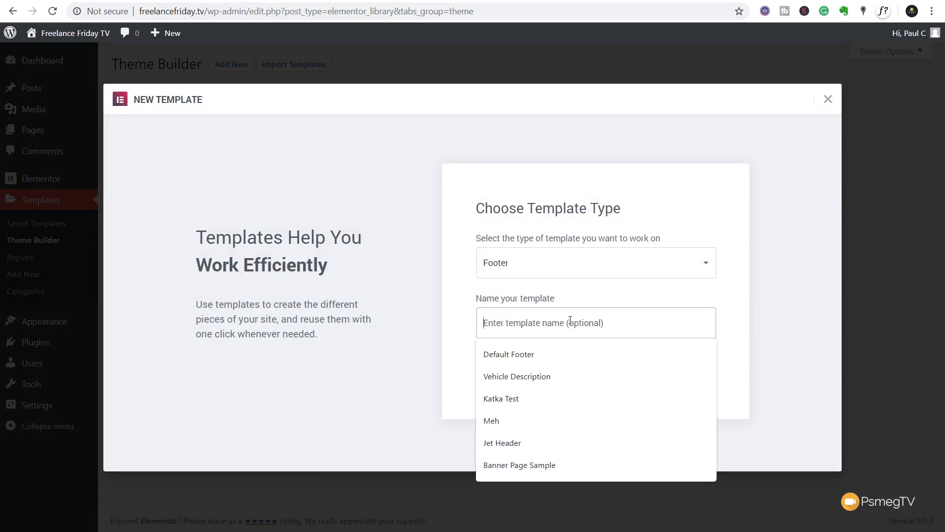
left_click(544, 350)
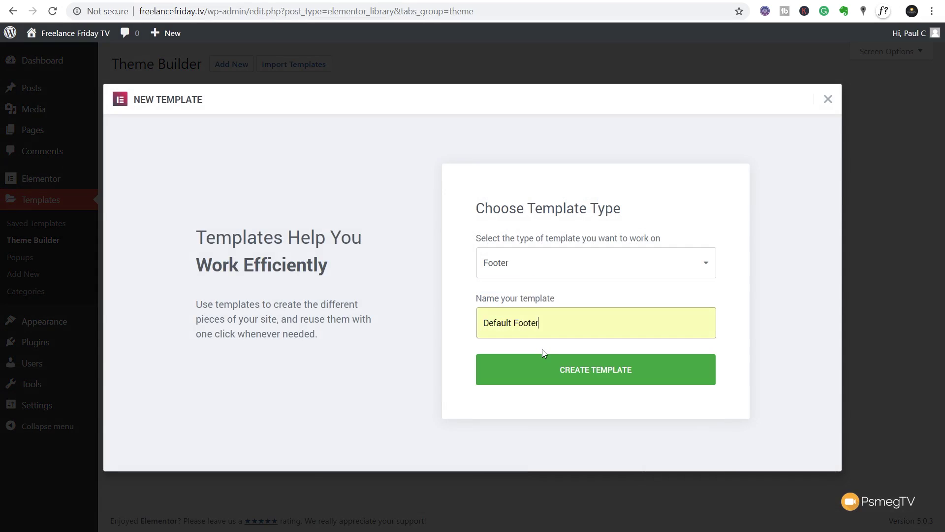
left_click(583, 377)
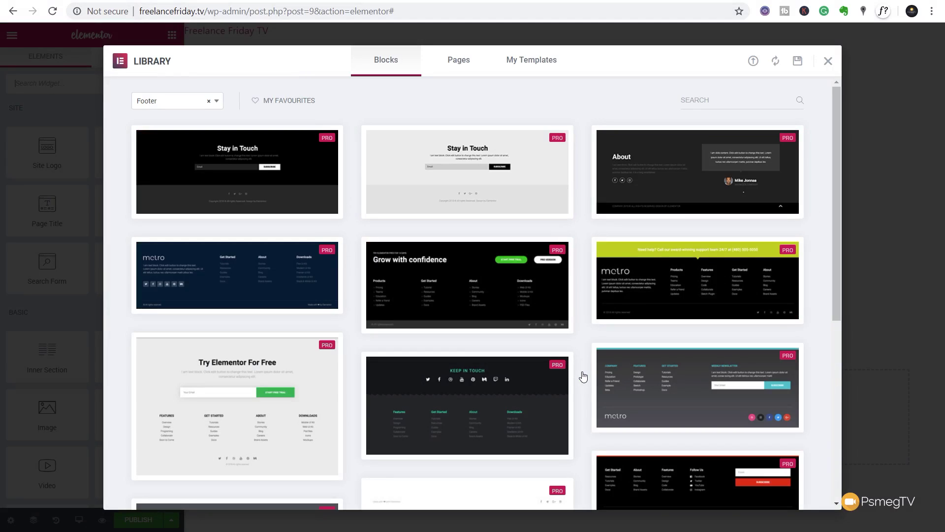
Browse the footer blocks in the library and insert the black Stay in Touch footer
mouse_move(387, 377)
scroll(354, 384, "down", 5)
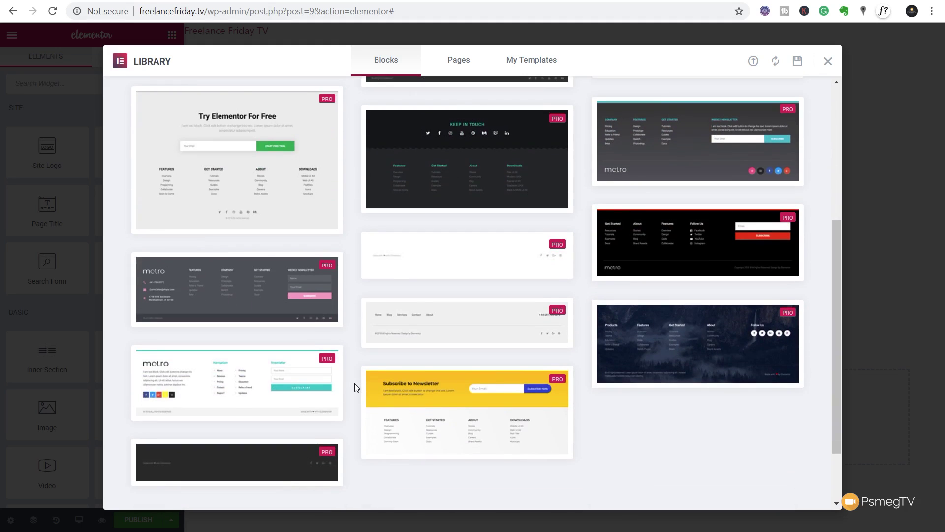
scroll(354, 383, "up", 5)
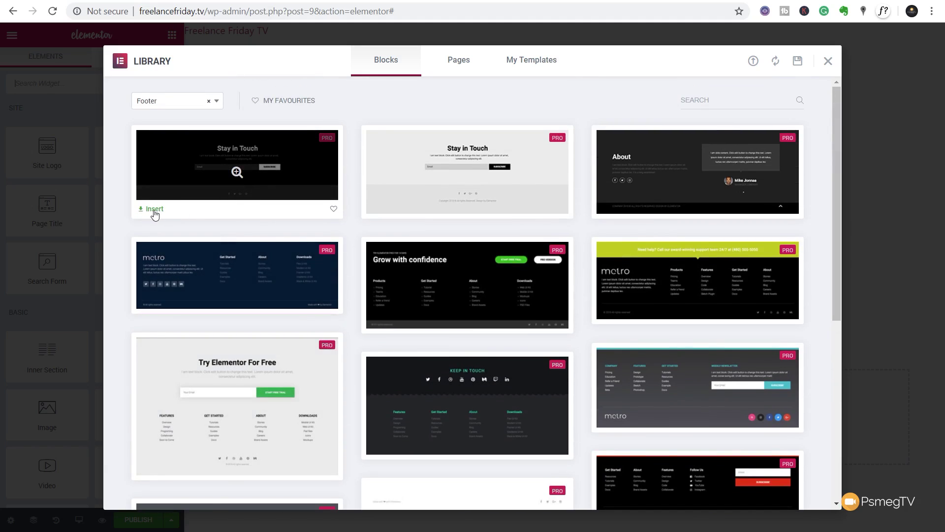
left_click(154, 210)
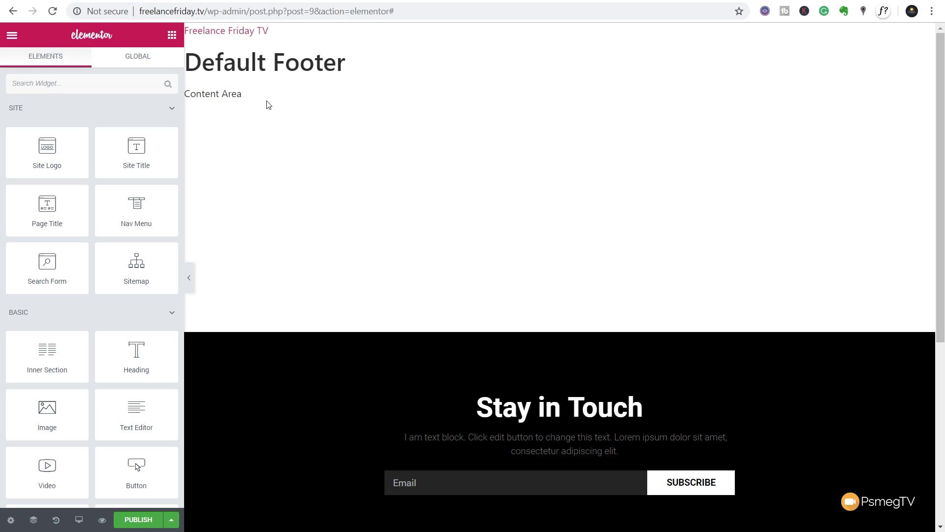
Publish the footer with the display condition Include Entire Site and reload the live site
left_click(143, 522)
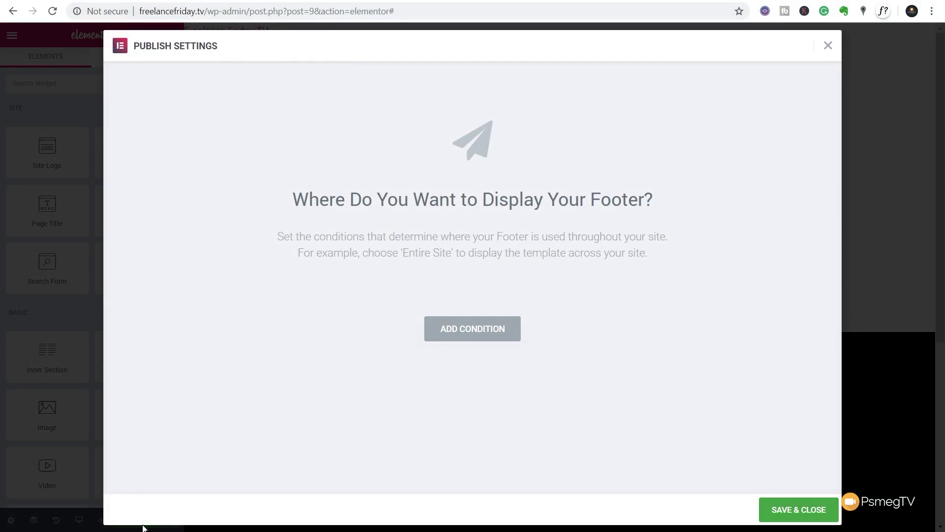
left_click(471, 332)
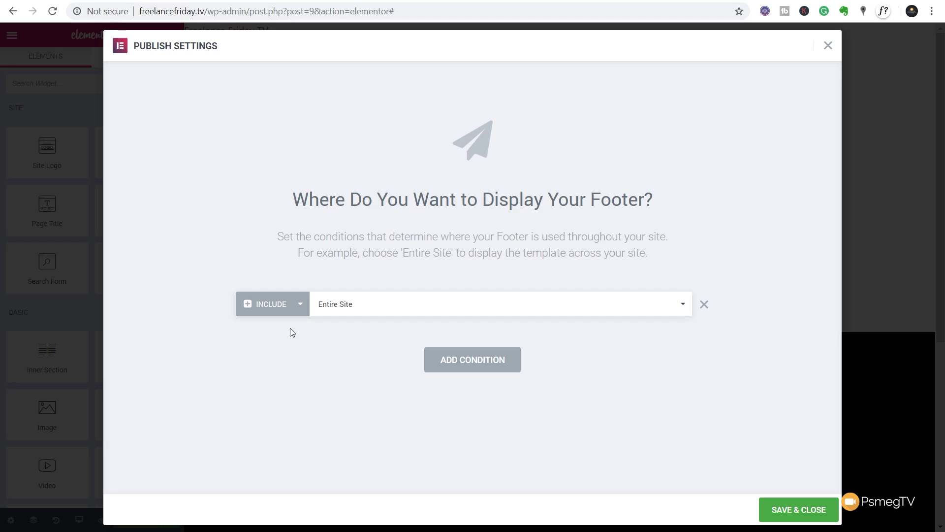
left_click(283, 308)
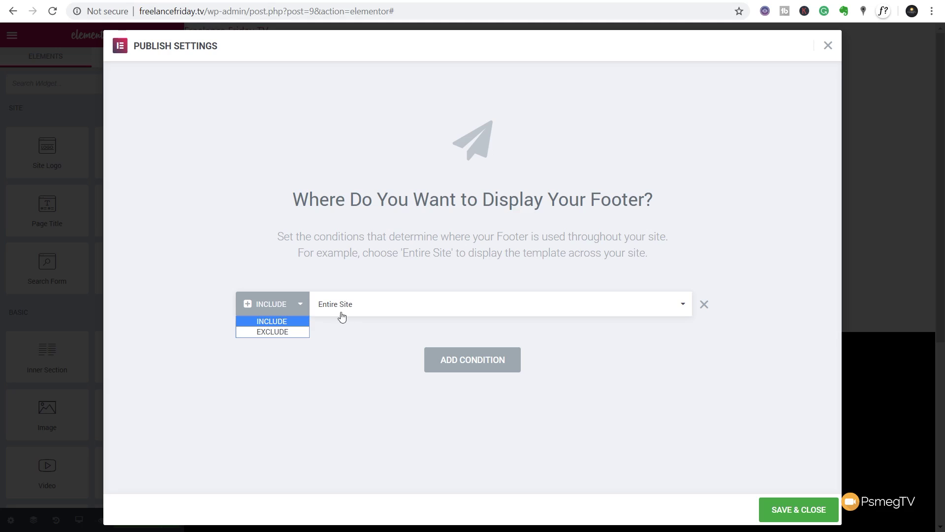
left_click(354, 348)
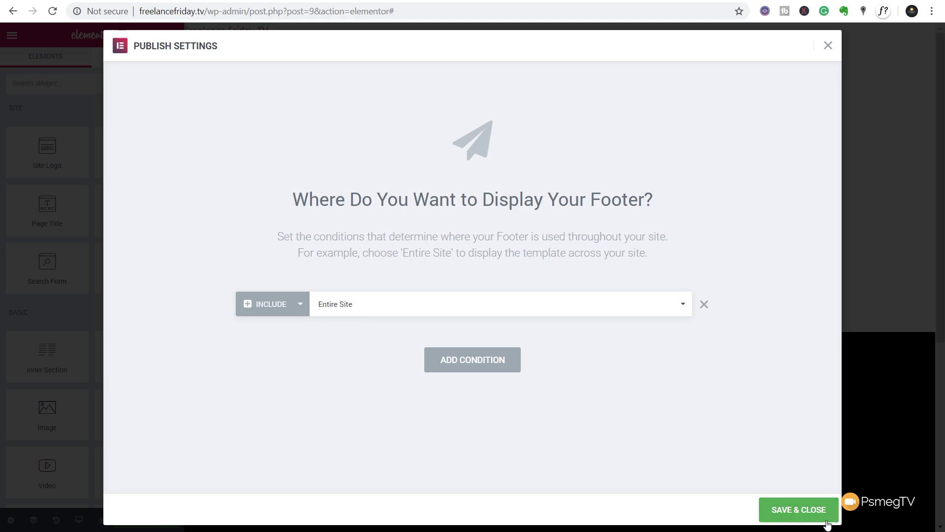
left_click(791, 512)
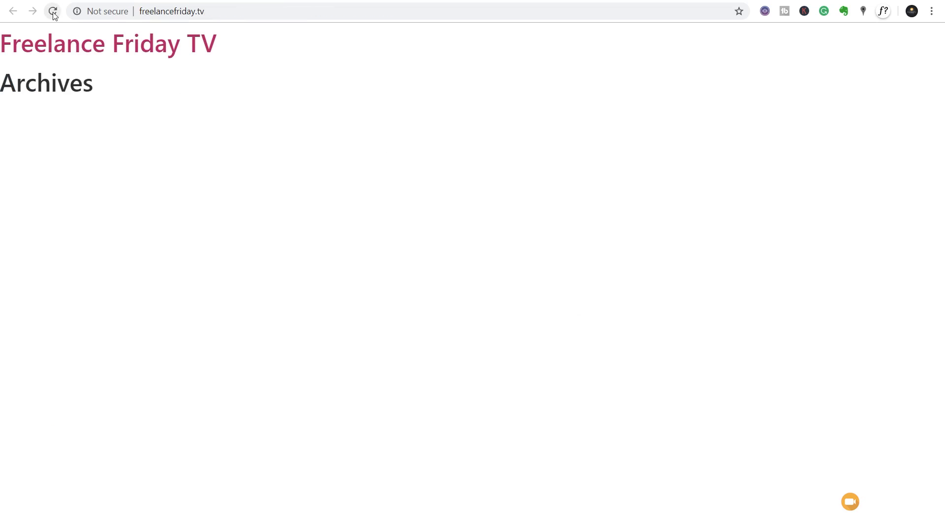
left_click(53, 11)
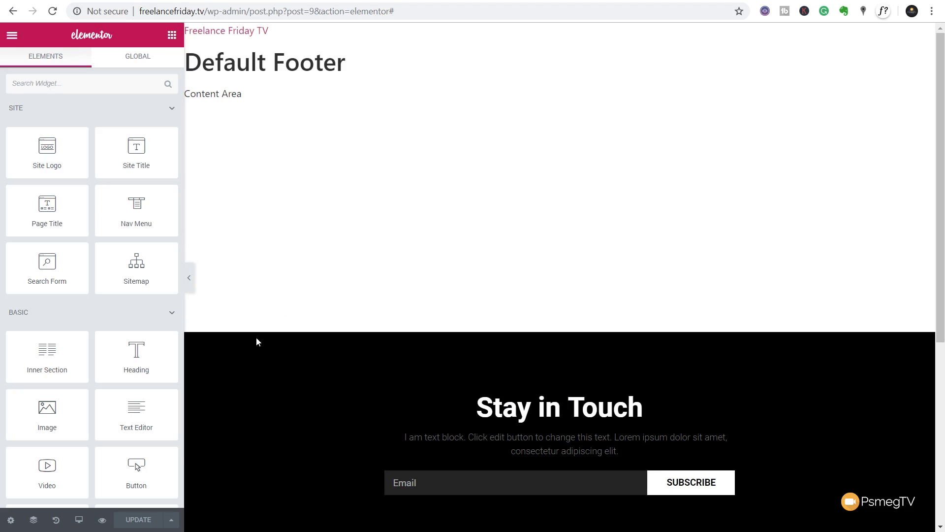
Return to the Theme Builder from the footer editor and create a new Header template named Default Header
left_click(11, 34)
left_click(92, 354)
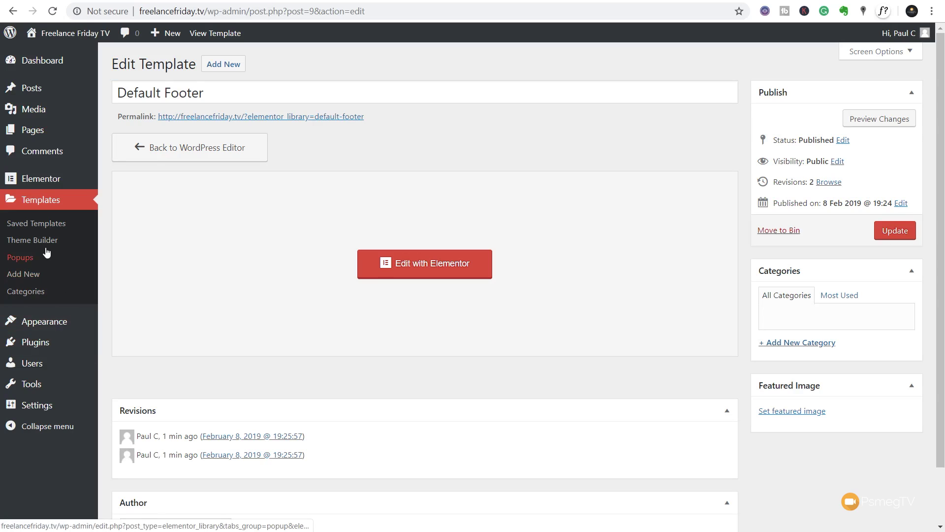
left_click(44, 244)
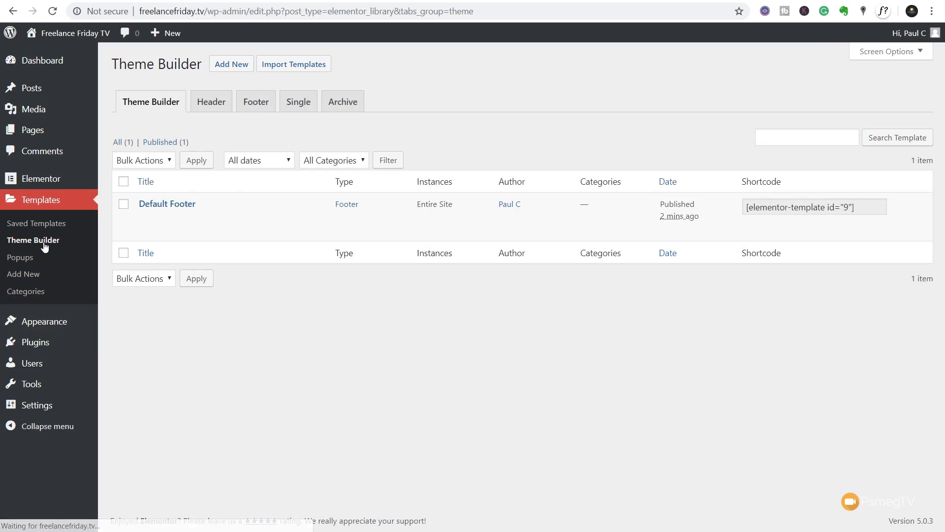
left_click(237, 64)
left_click(669, 267)
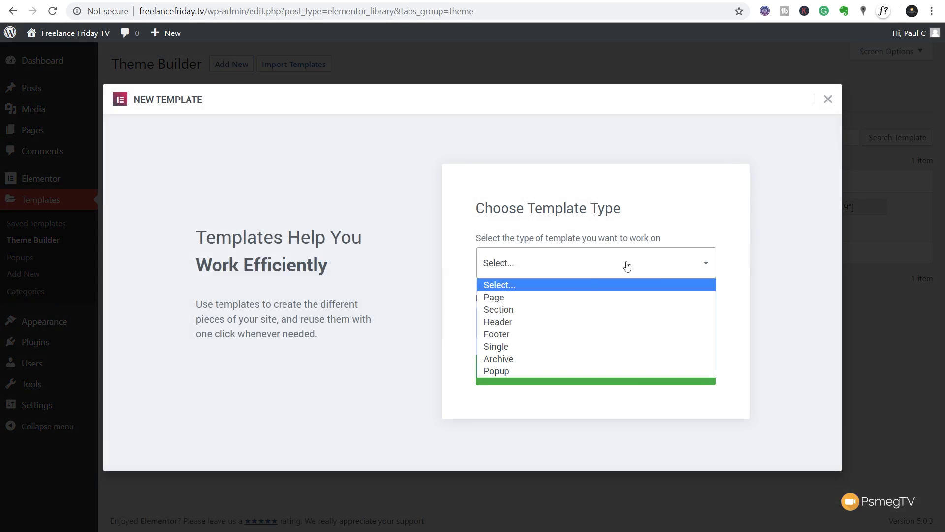
left_click(531, 323)
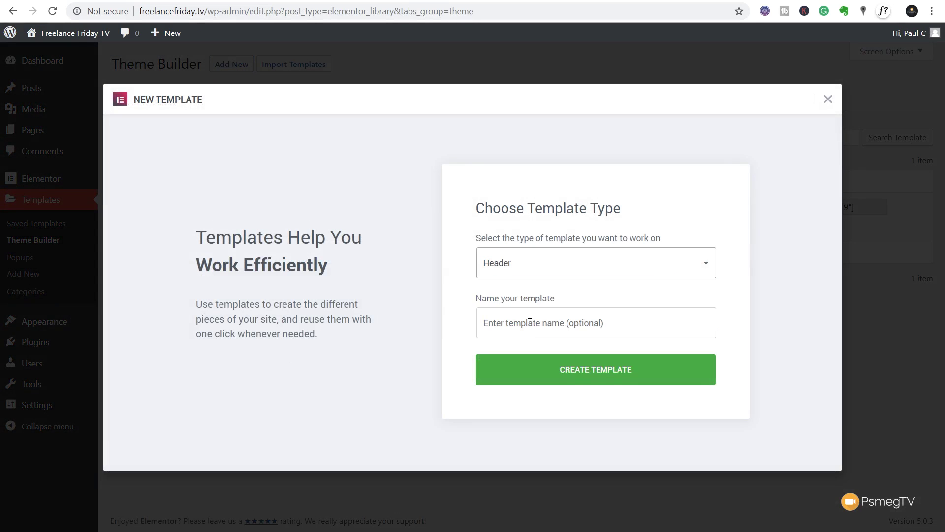
left_click(566, 323)
type("Default Header")
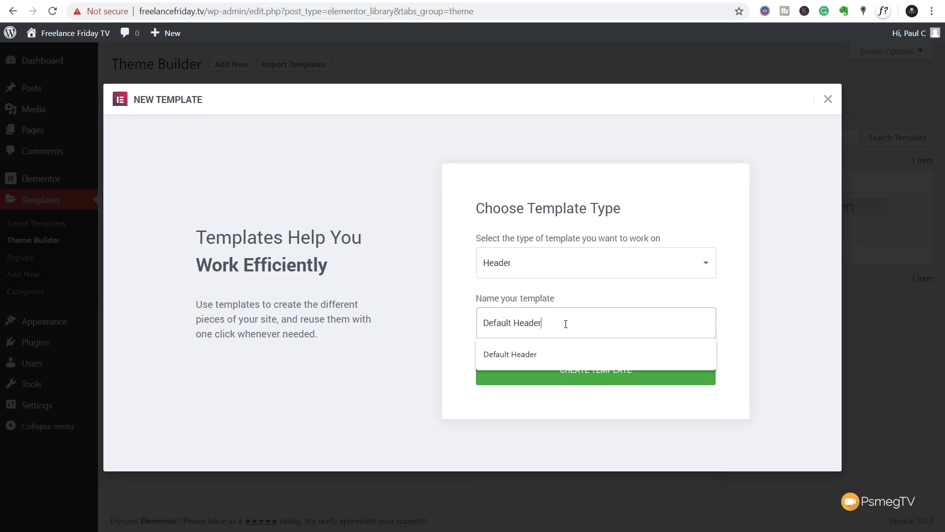
left_click(560, 354)
left_click(579, 375)
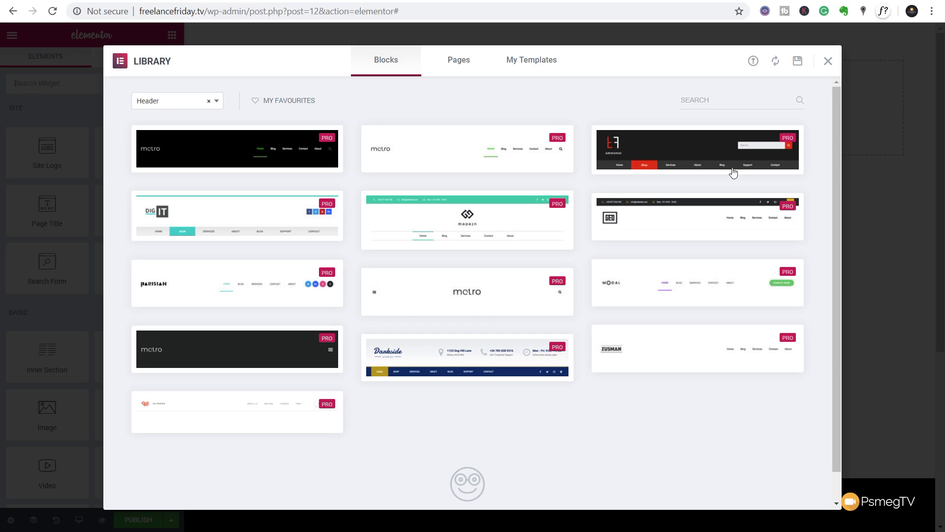
Dismiss the block library and add an empty section with two equal columns to the header
left_click(828, 62)
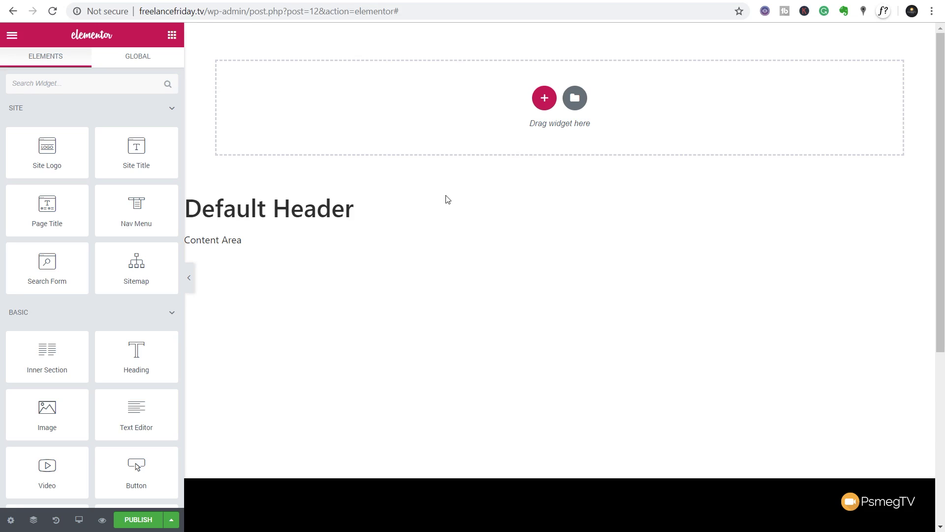
left_click(545, 98)
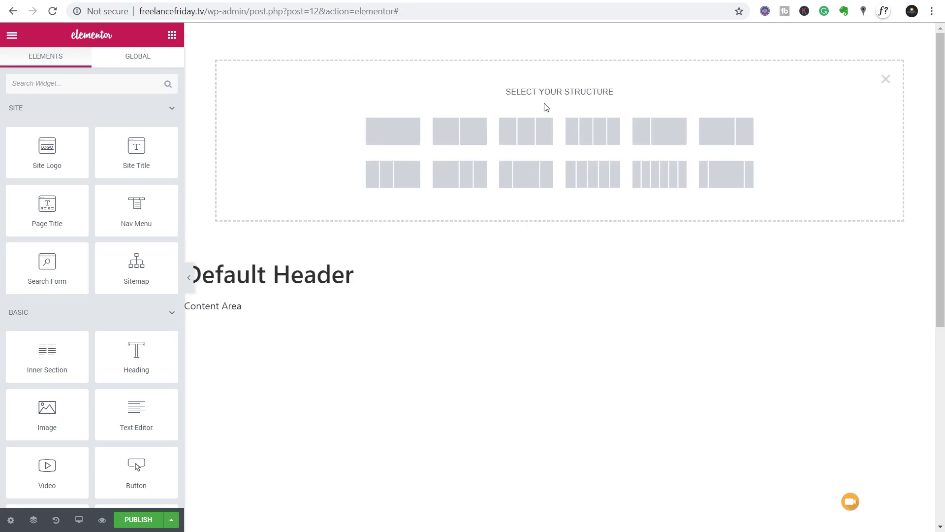
left_click(445, 147)
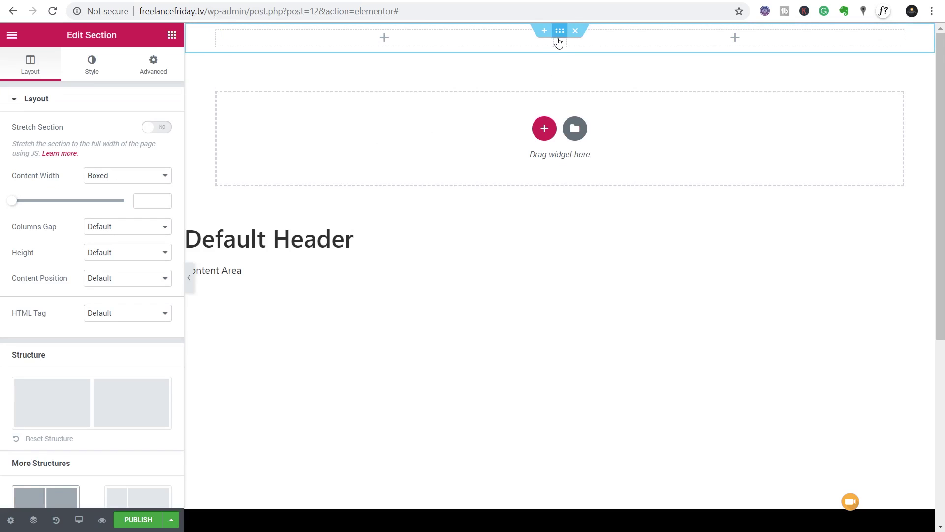
Set both columns' content position to Middle and widen the second column to 75%
left_click(216, 33)
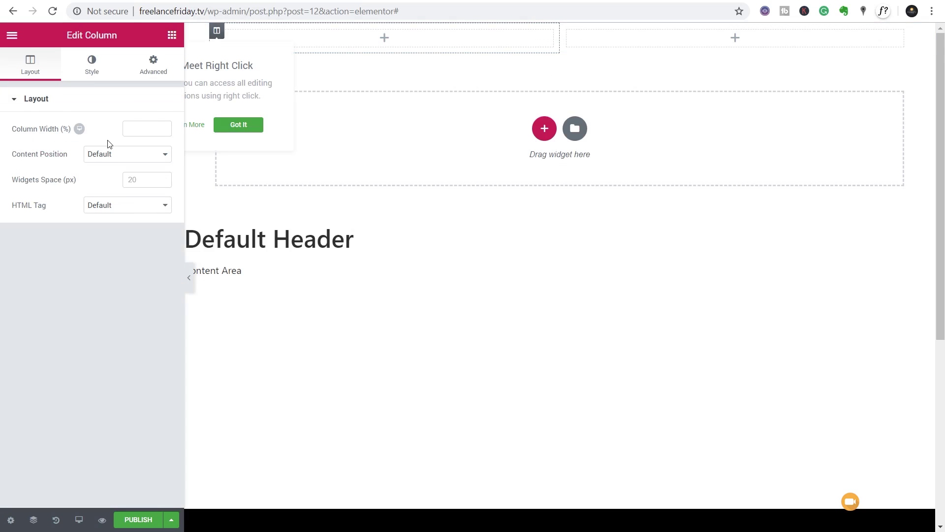
left_click(105, 155)
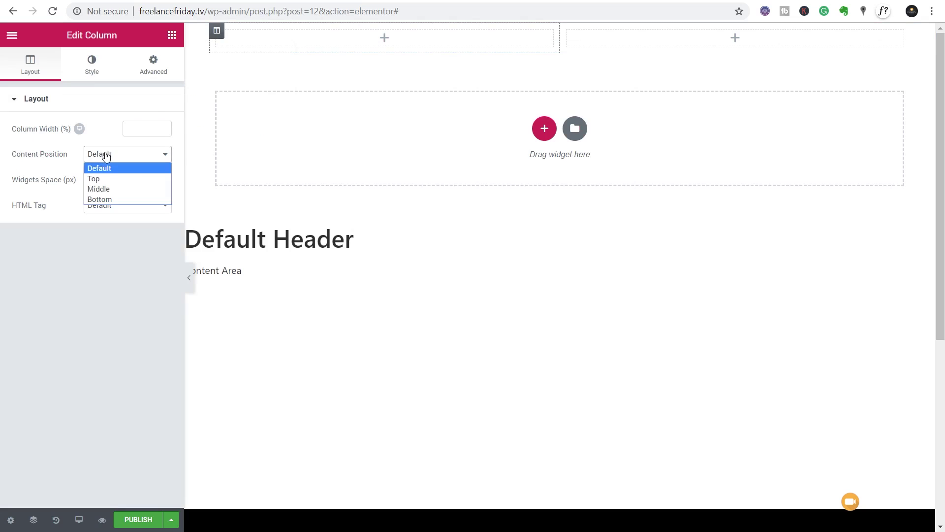
left_click(107, 189)
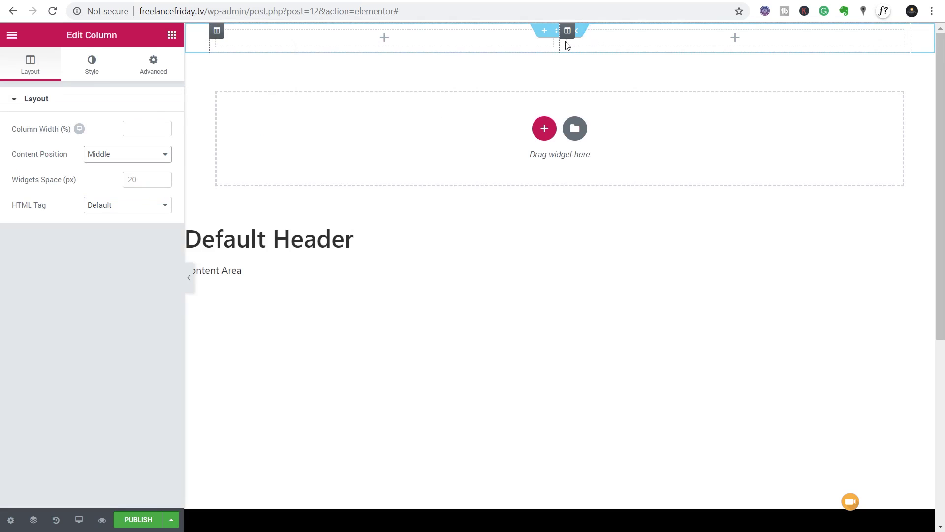
left_click(565, 44)
left_click(131, 154)
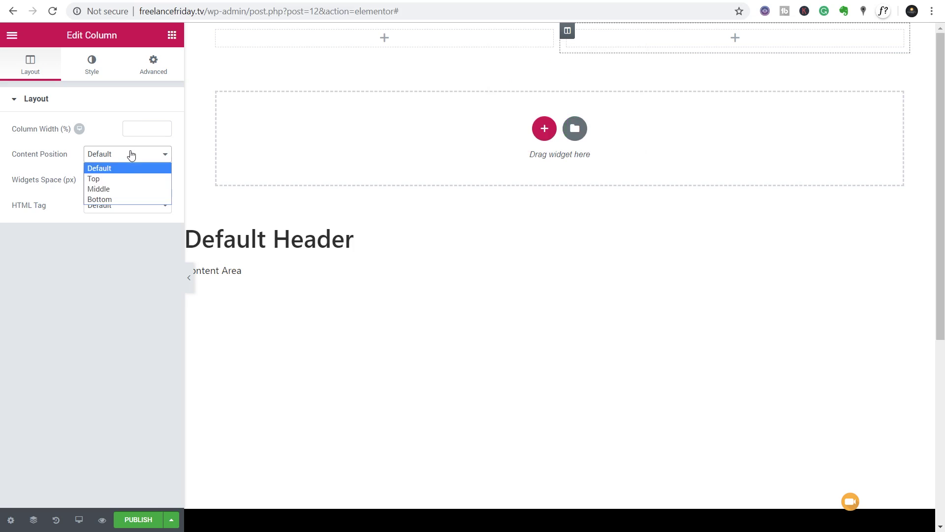
left_click(118, 188)
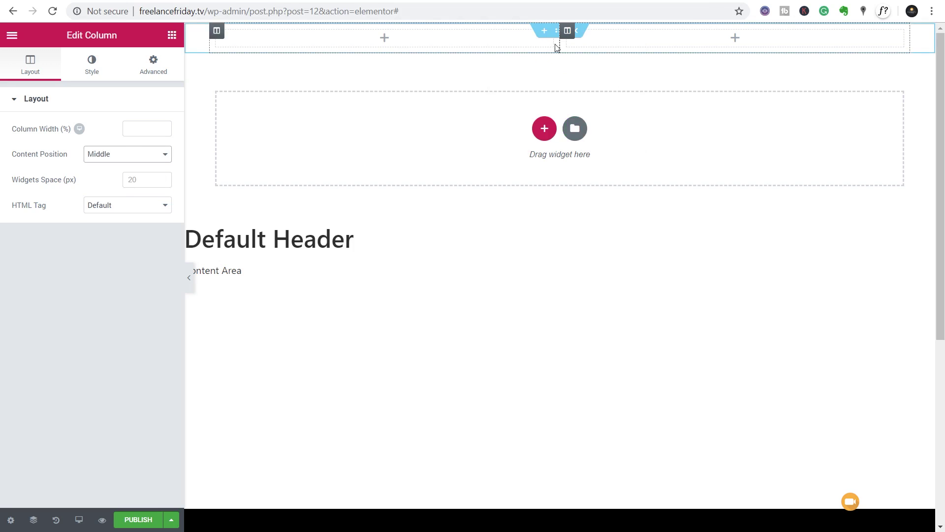
left_click_drag(560, 44, 384, 43)
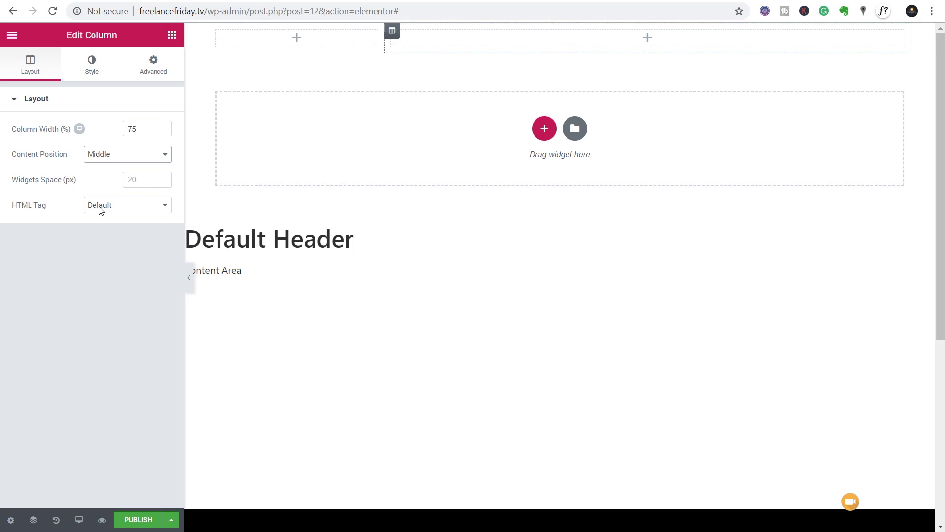
Add a Site Logo widget to the narrow column and check its link options, keeping Custom URL
left_click(172, 35)
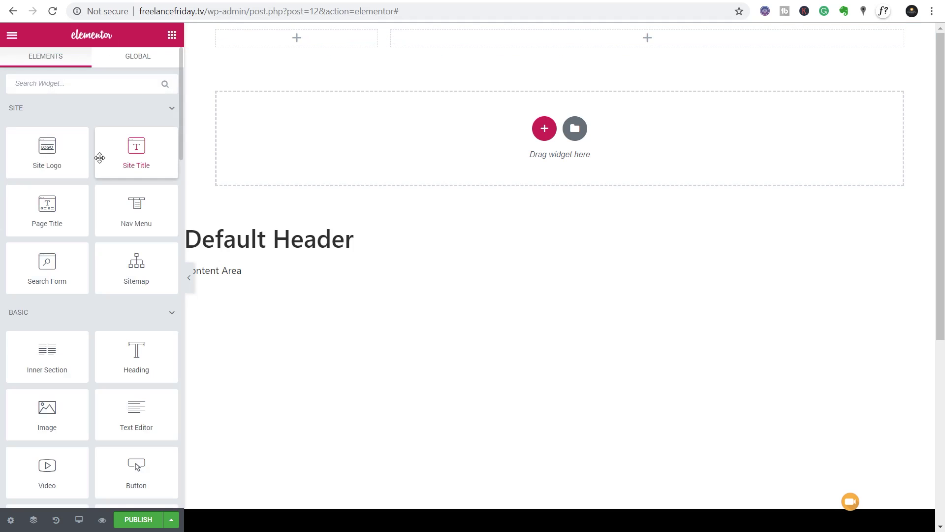
left_click_drag(47, 147, 304, 35)
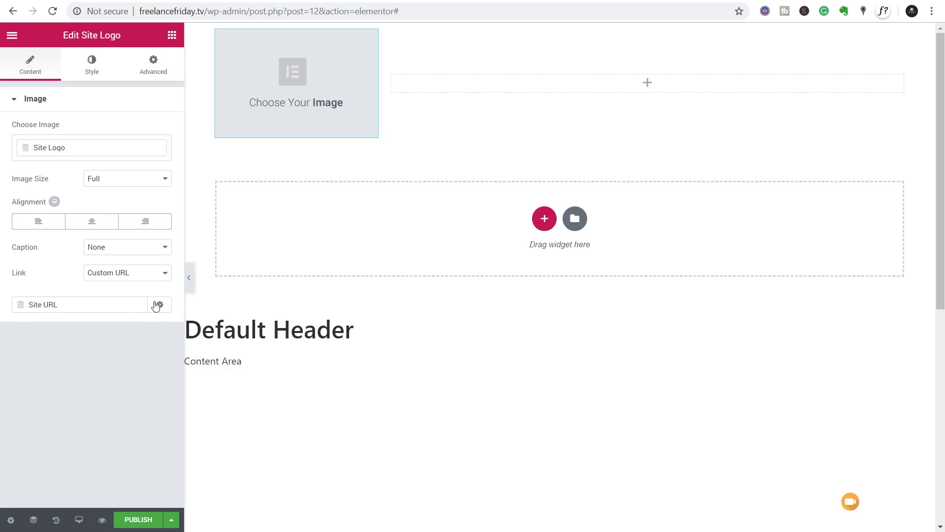
left_click(154, 276)
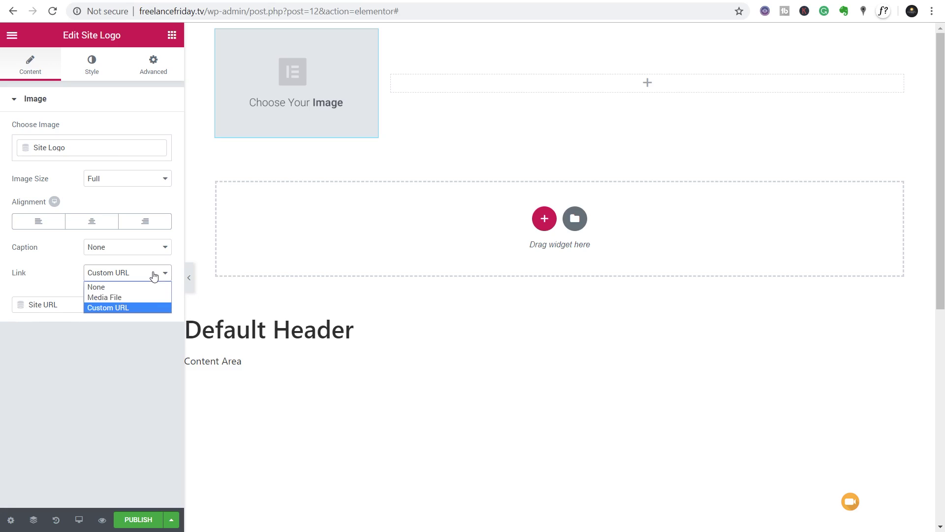
left_click(142, 324)
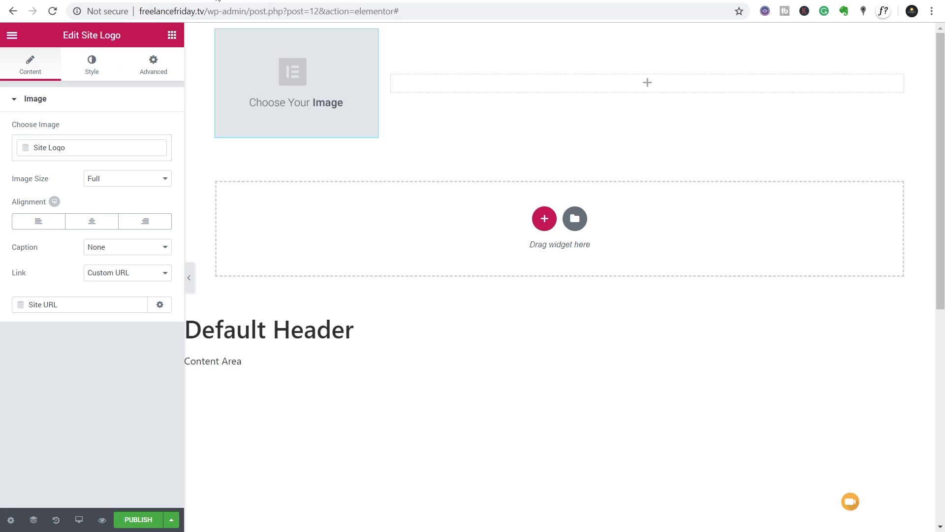
Add a Nav Menu widget to the wide column and align the menu to the right
left_click(172, 35)
left_click_drag(136, 217, 659, 80)
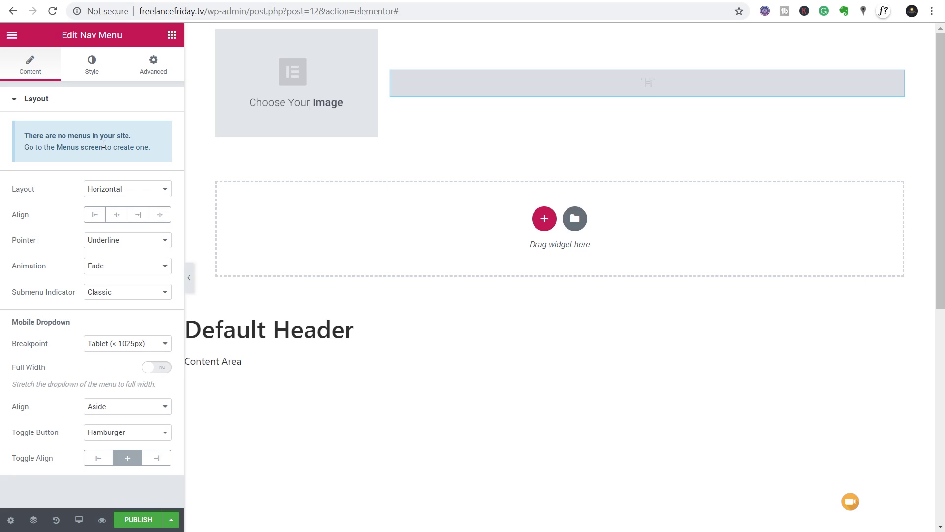
left_click(141, 217)
Publish the header with the display condition Include Entire Site
left_click(138, 520)
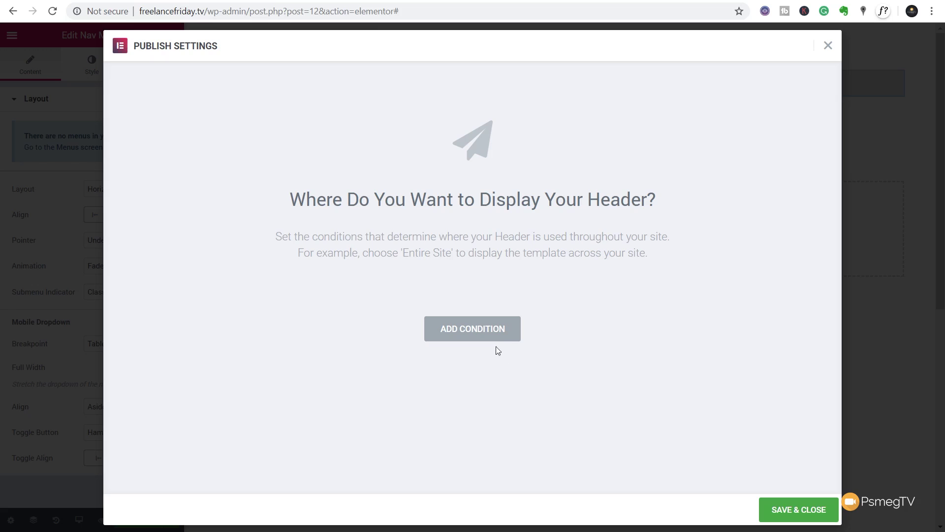
left_click(488, 334)
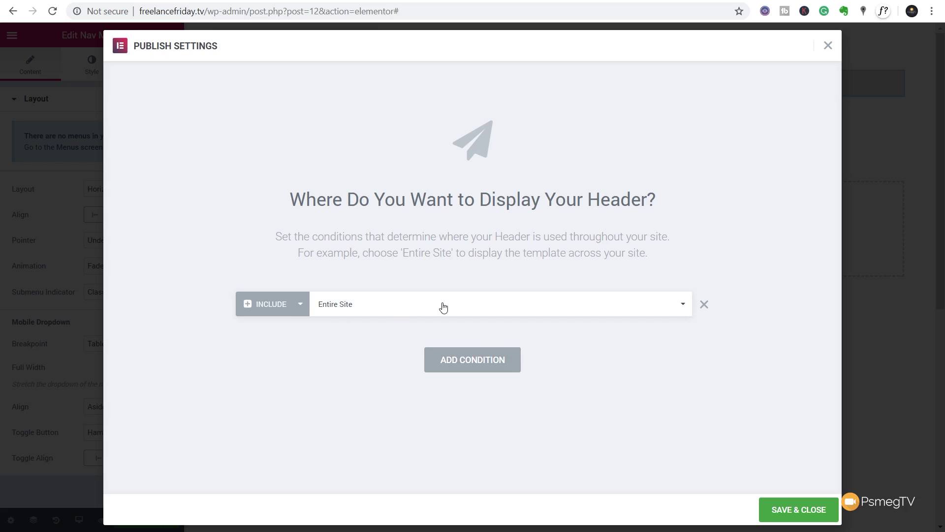
left_click(788, 512)
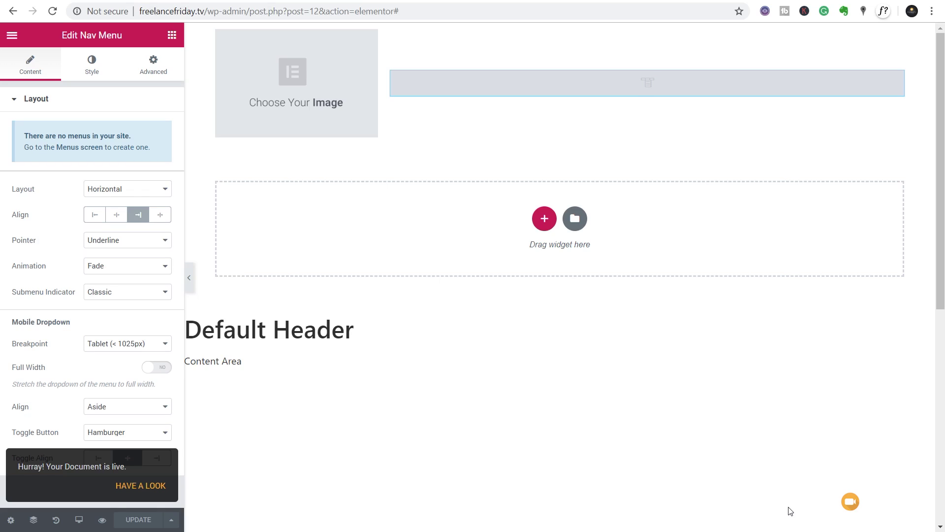
Exit to the WordPress dashboard and upload logo.png as the logo in the theme customiser's Site Identity settings
left_click(12, 36)
left_click(75, 353)
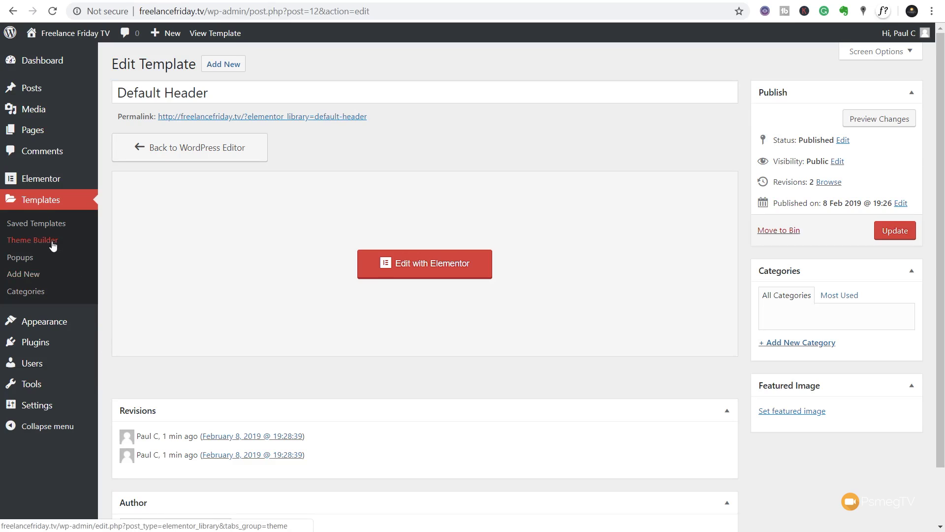
mouse_move(40, 322)
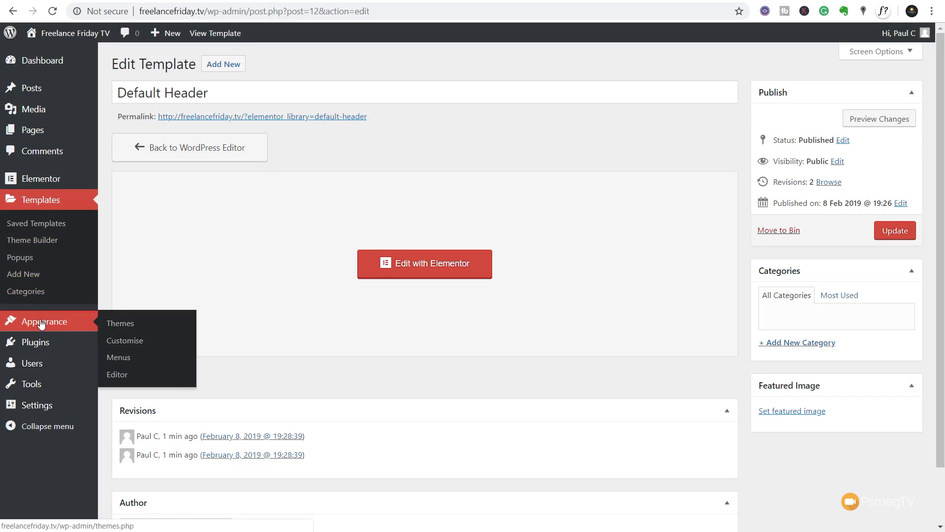
left_click(131, 346)
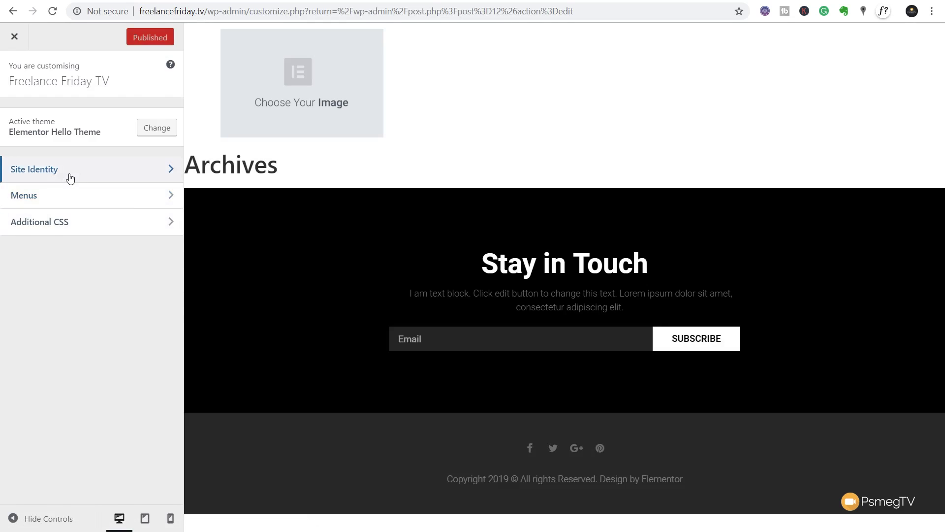
left_click(69, 176)
left_click(41, 164)
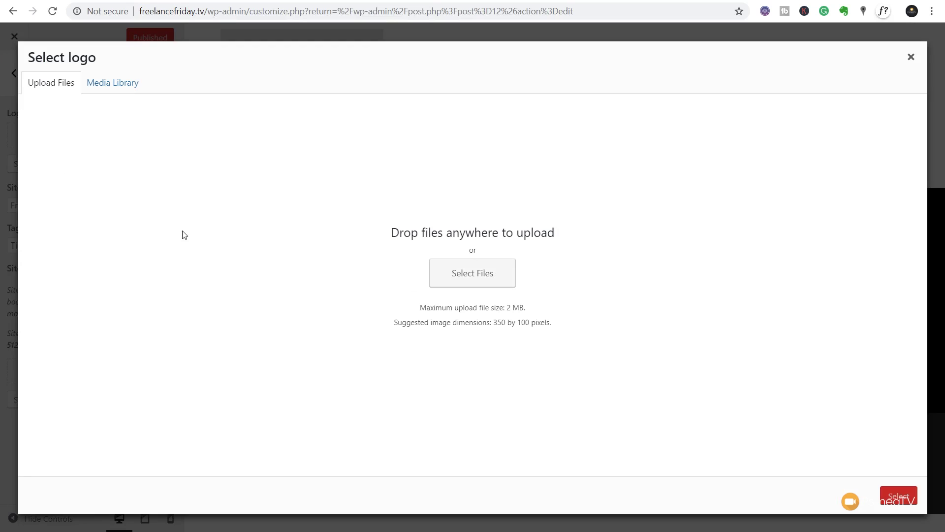
left_click(125, 87)
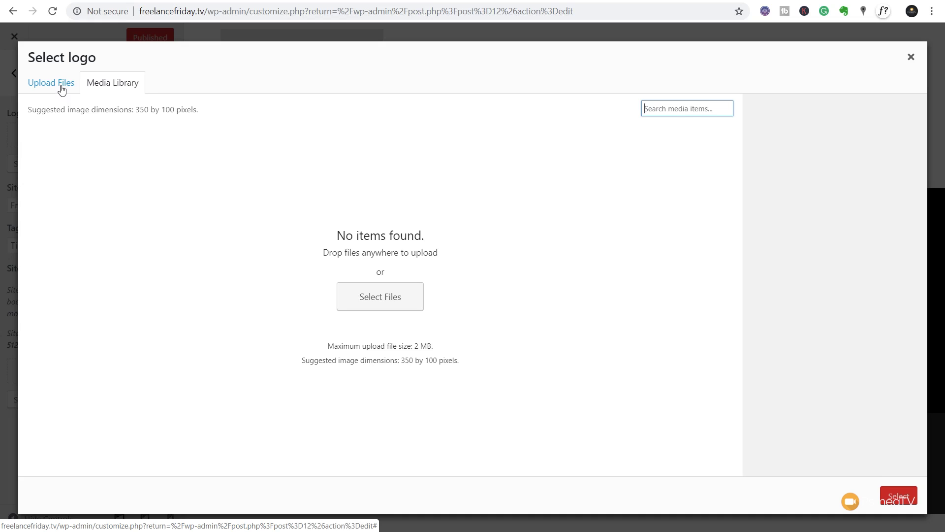
left_click(61, 89)
left_click_drag(944, 295, 469, 229)
Give the uploaded logo the alt text Logo and select it as the site logo without cropping
left_click(823, 304)
type("Logo")
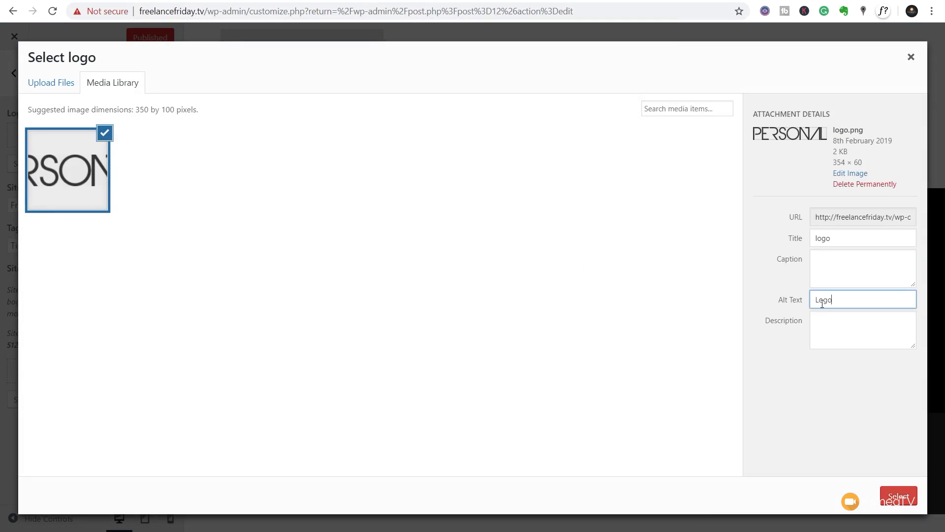
left_click(811, 317)
left_click(898, 496)
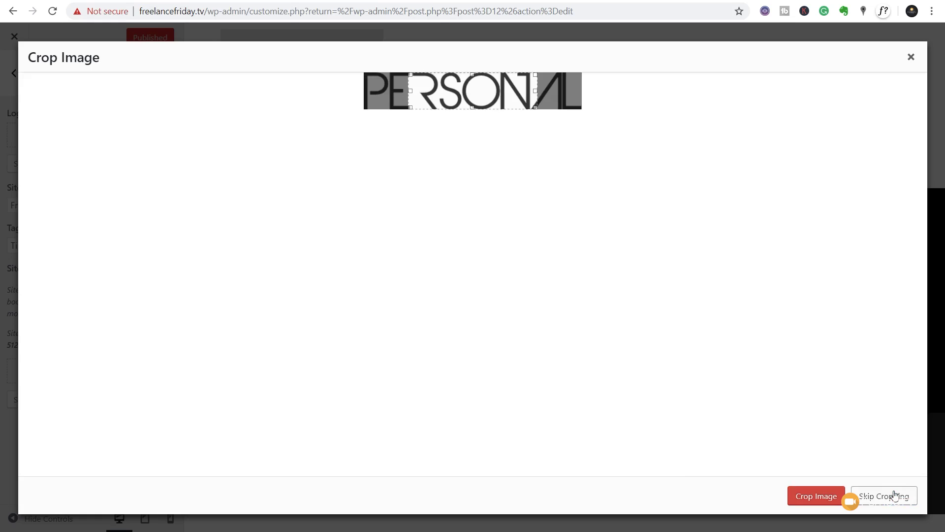
left_click(882, 496)
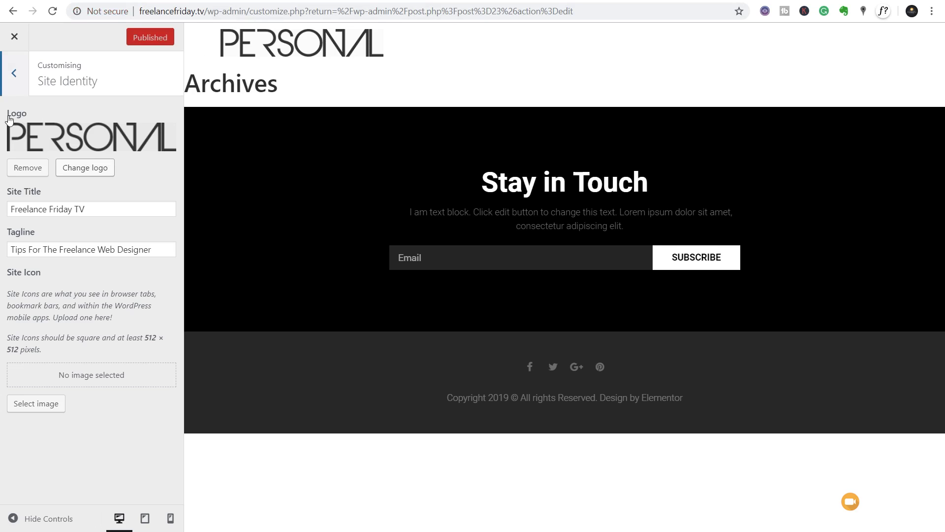
Create a new menu named Main Menu in the customiser and assign it to the Primary location
left_click(15, 78)
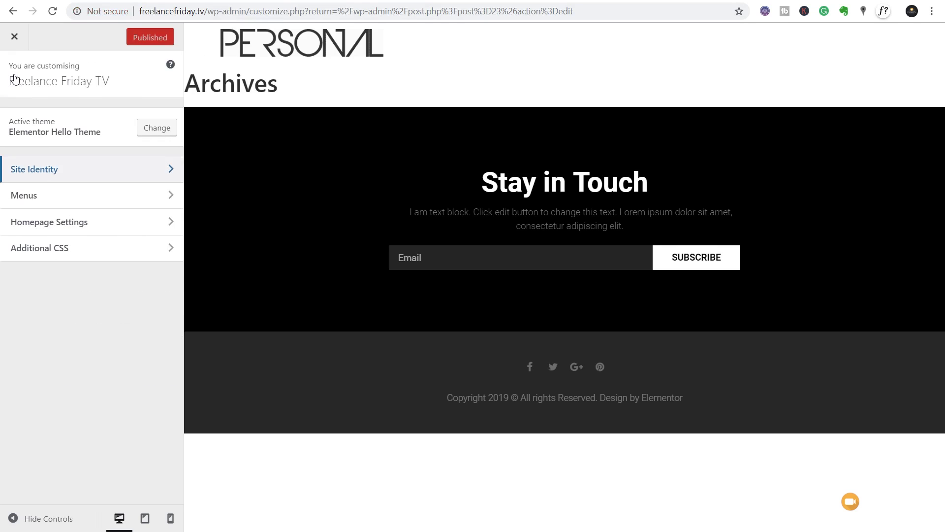
left_click(46, 201)
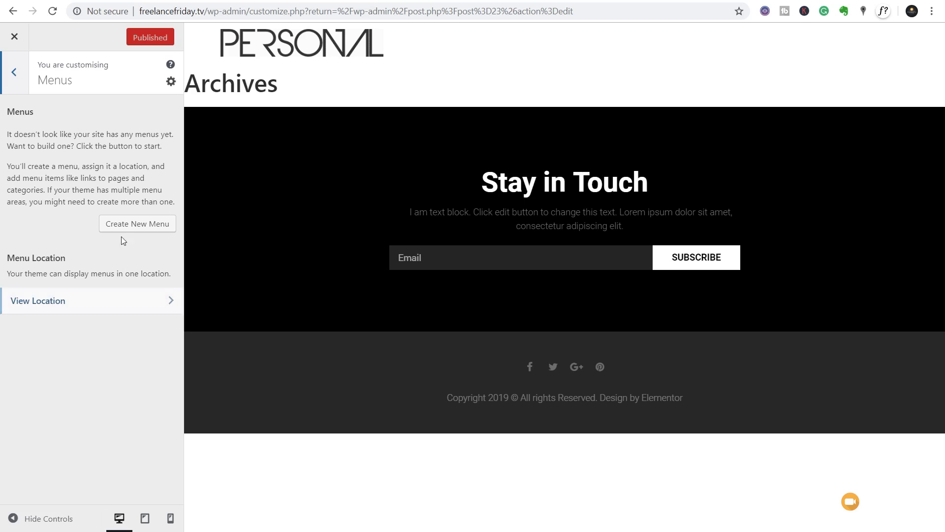
left_click(148, 224)
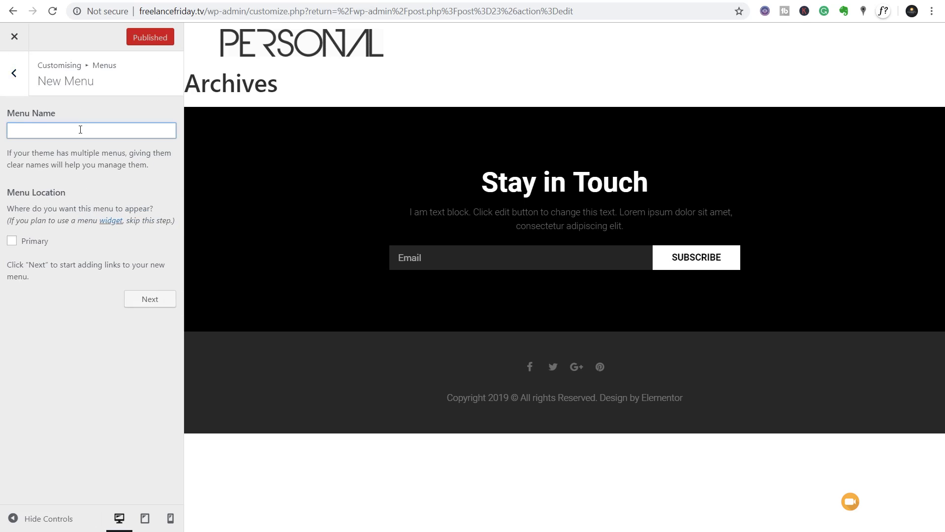
type("Main Menu")
left_click(17, 242)
left_click(151, 300)
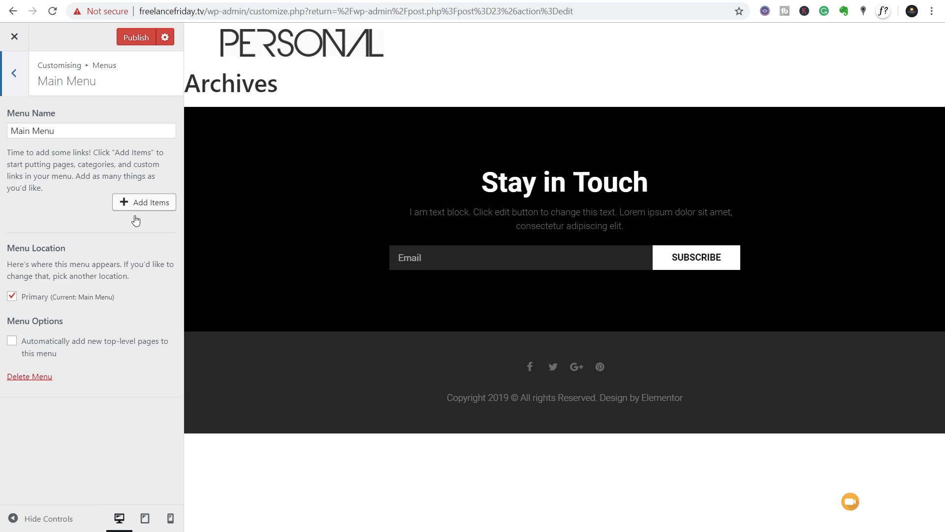
Add the Home custom link and the Services, Contact and About pages to Main Menu
left_click(136, 215)
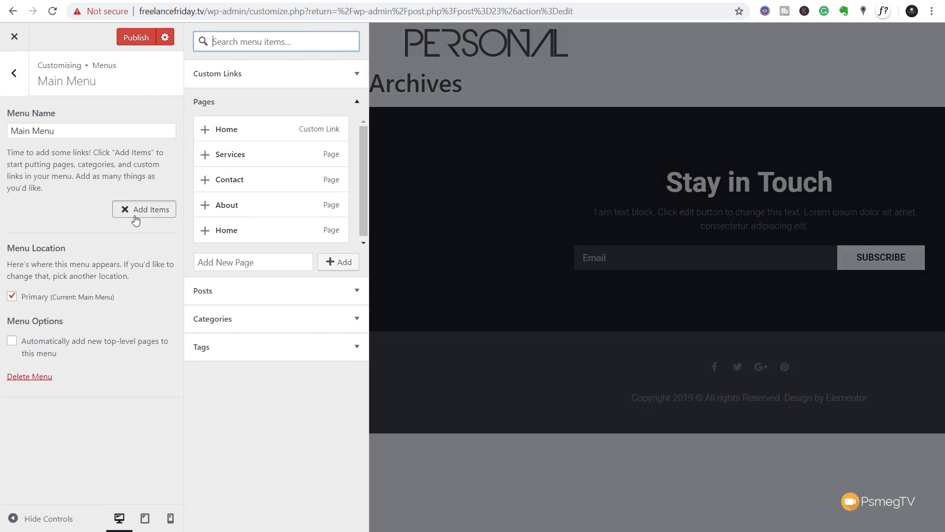
left_click(228, 136)
left_click(227, 154)
left_click(227, 179)
left_click(226, 205)
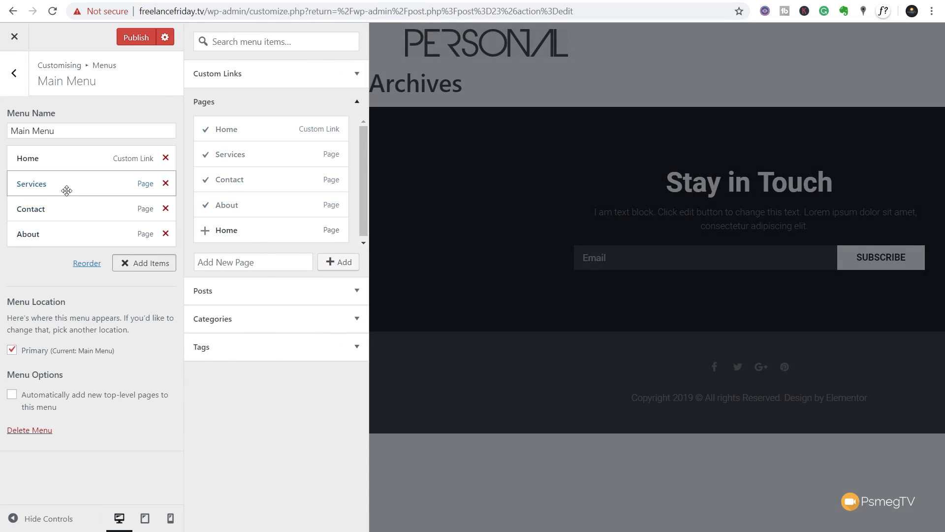
Move Contact below About in Main Menu, publish the customiser changes and close the customiser
left_click_drag(65, 208, 66, 231)
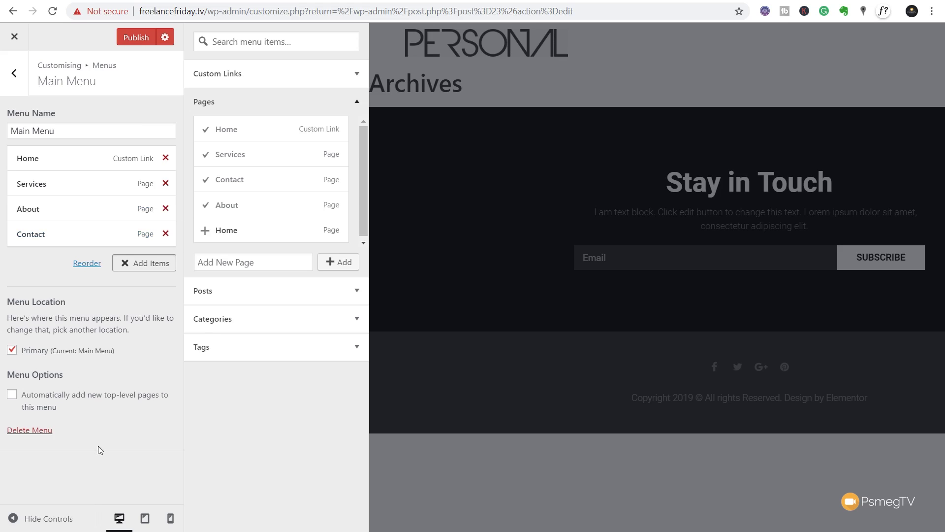
left_click(138, 38)
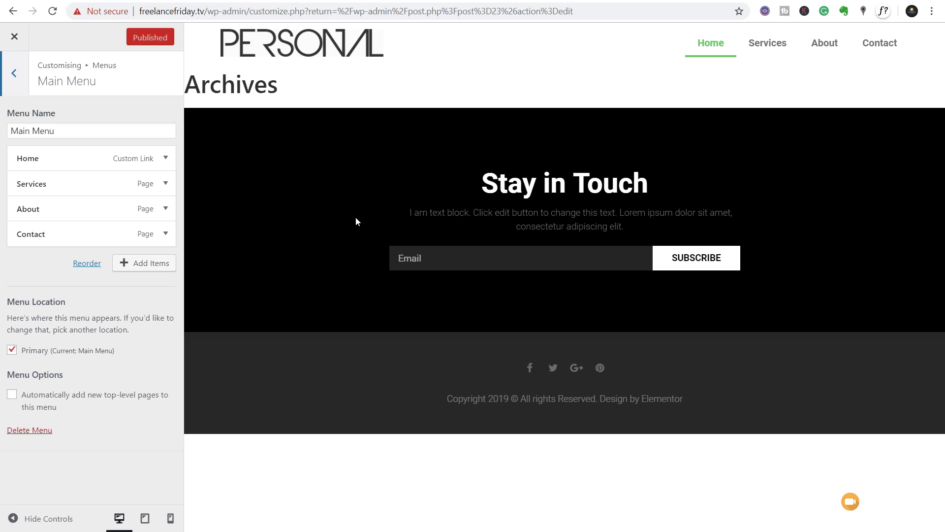
left_click(15, 37)
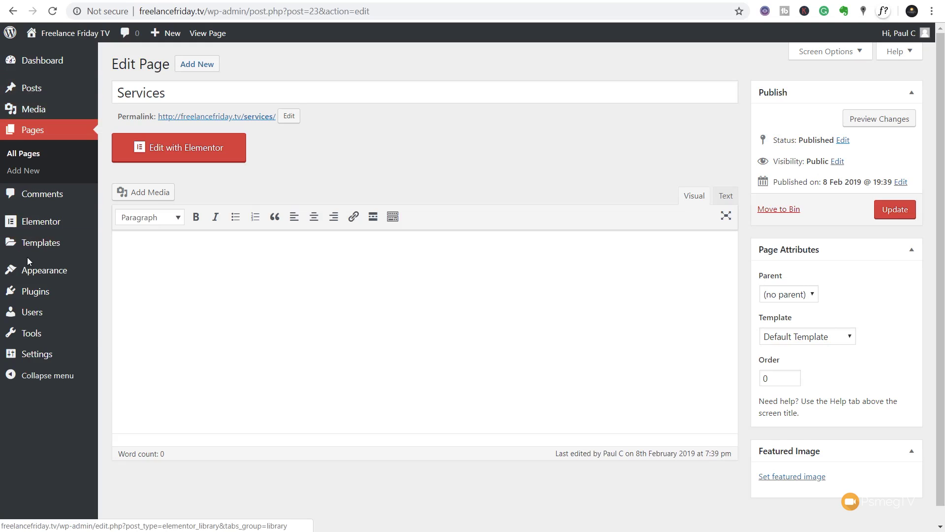
Open the Default Header template from the Theme Builder's header templates for editing with Elementor
mouse_move(35, 244)
left_click(127, 263)
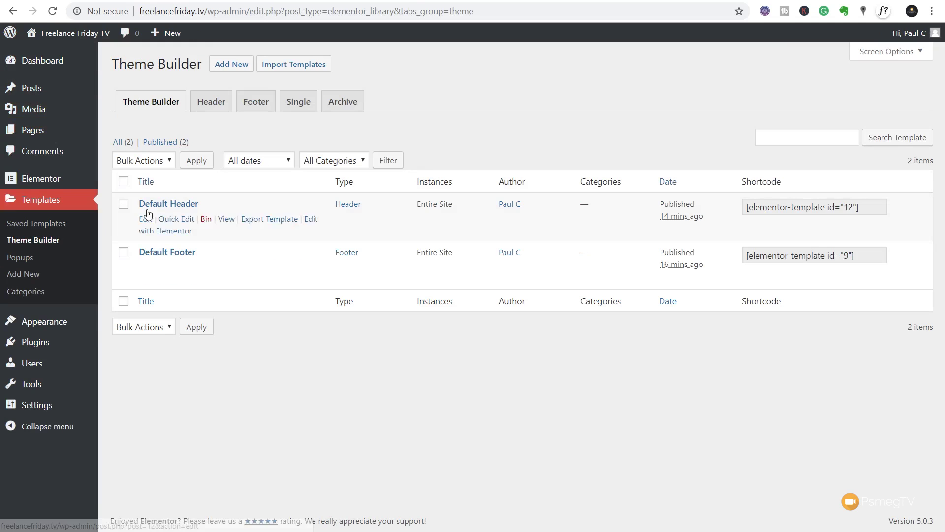
left_click(205, 102)
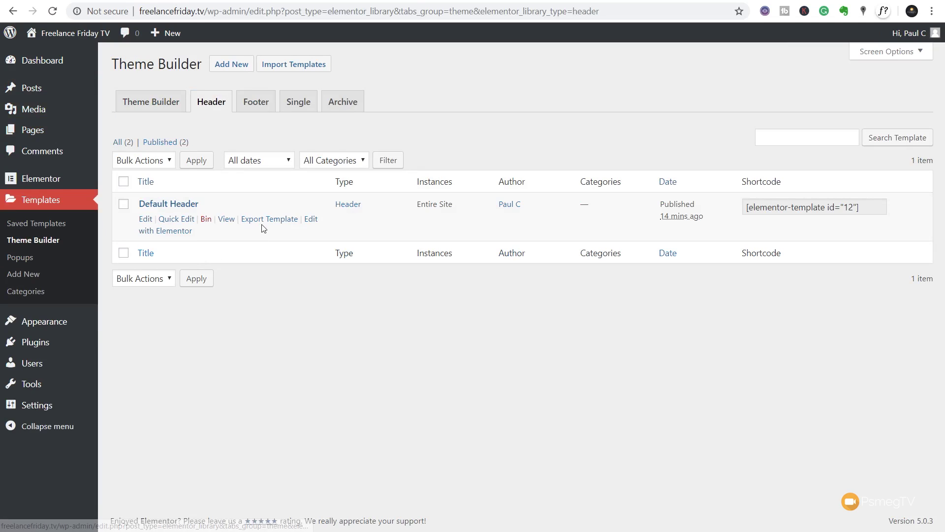
left_click(178, 231)
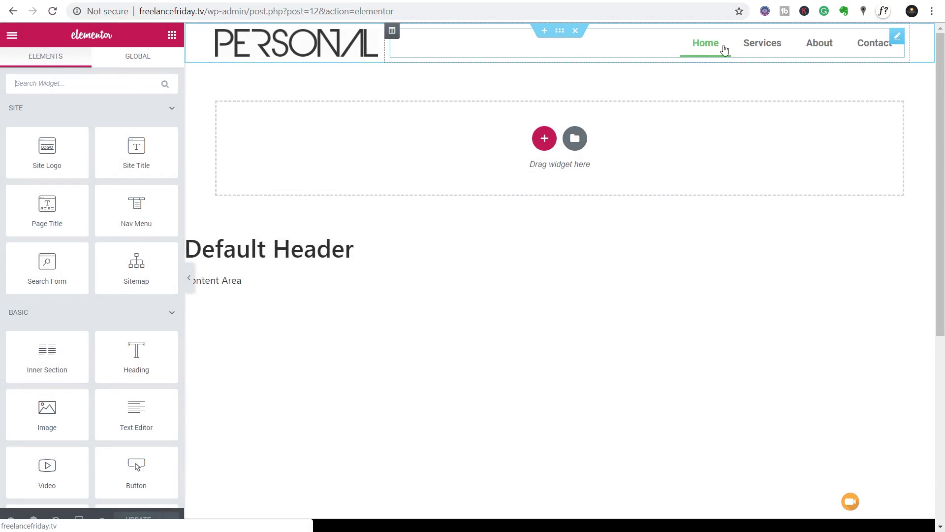
Give the header section a box shadow with the colour rgba(0,0,0,0.13)
left_click(563, 34)
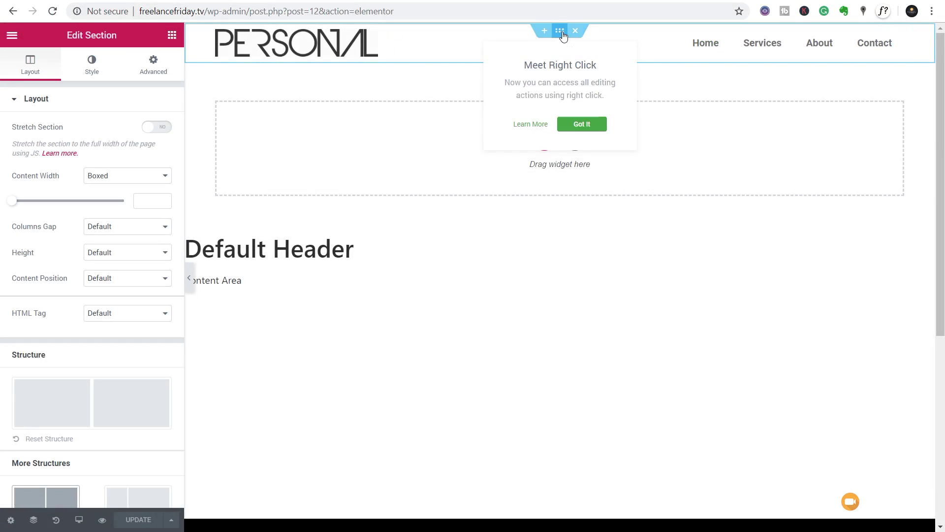
left_click(590, 122)
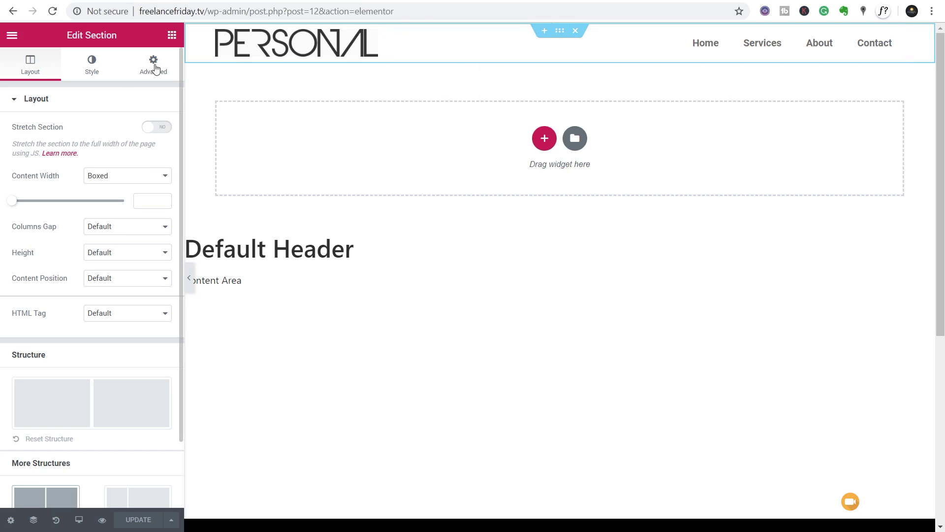
left_click(91, 65)
left_click(47, 193)
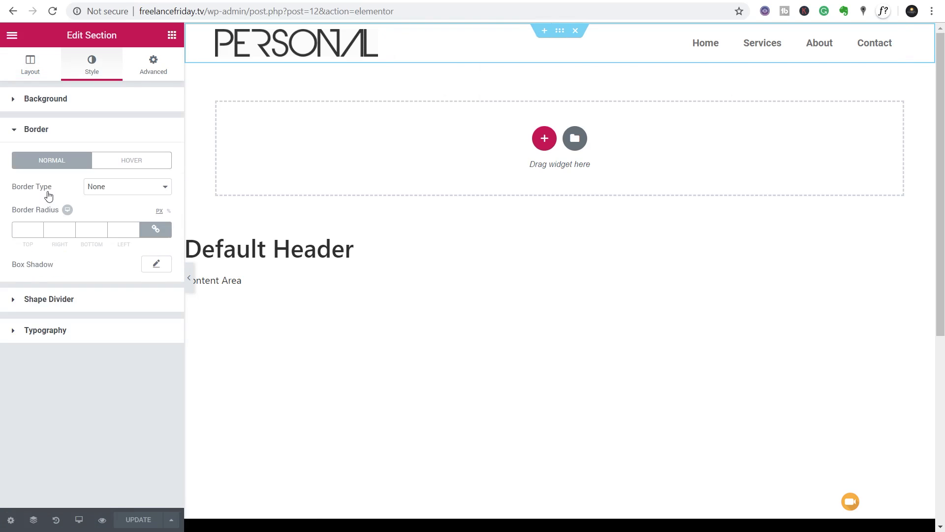
left_click(155, 268)
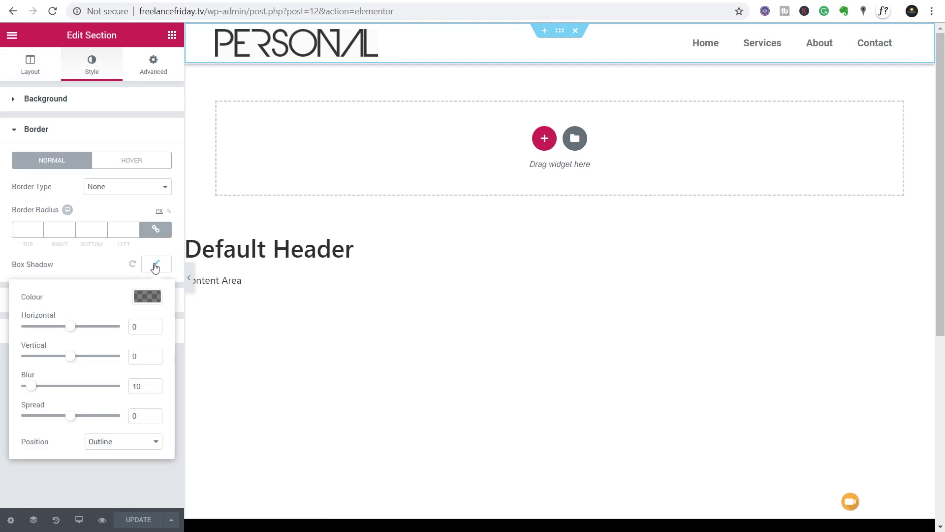
left_click(145, 296)
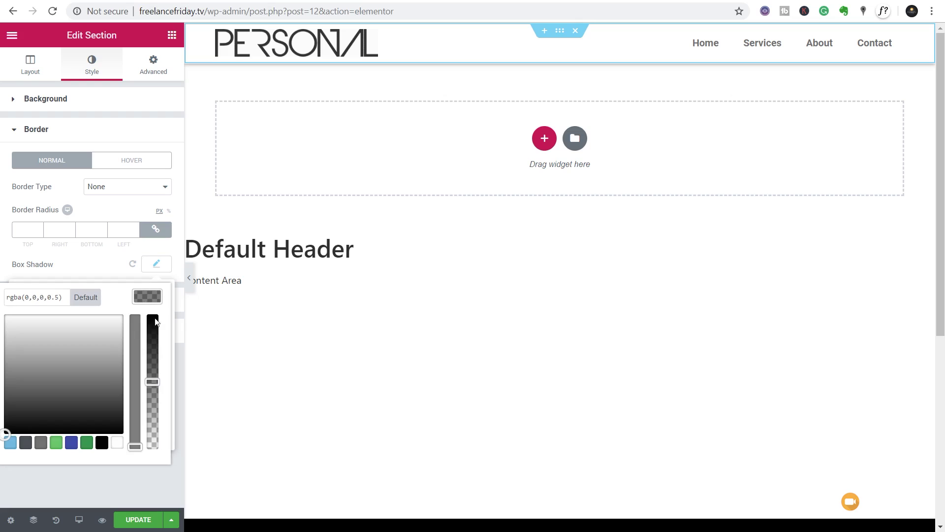
left_click_drag(152, 382, 153, 429)
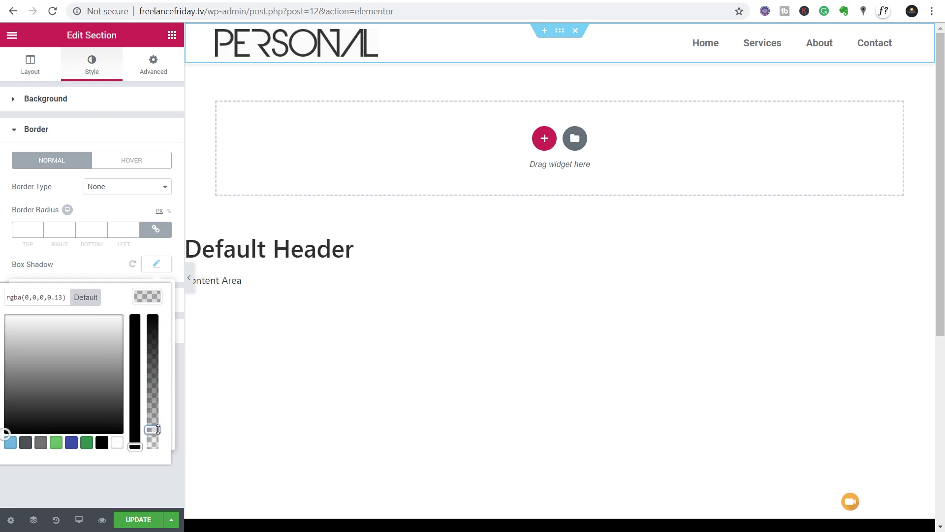
left_click(153, 296)
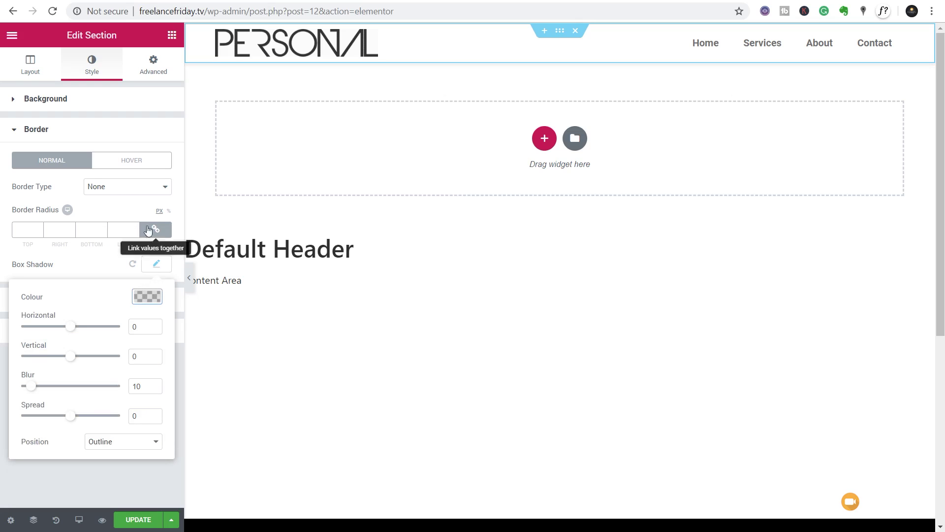
Add a solid border to the header section with unlinked widths, 1 at the bottom only, coloured #eaeaea
left_click(129, 191)
left_click(126, 211)
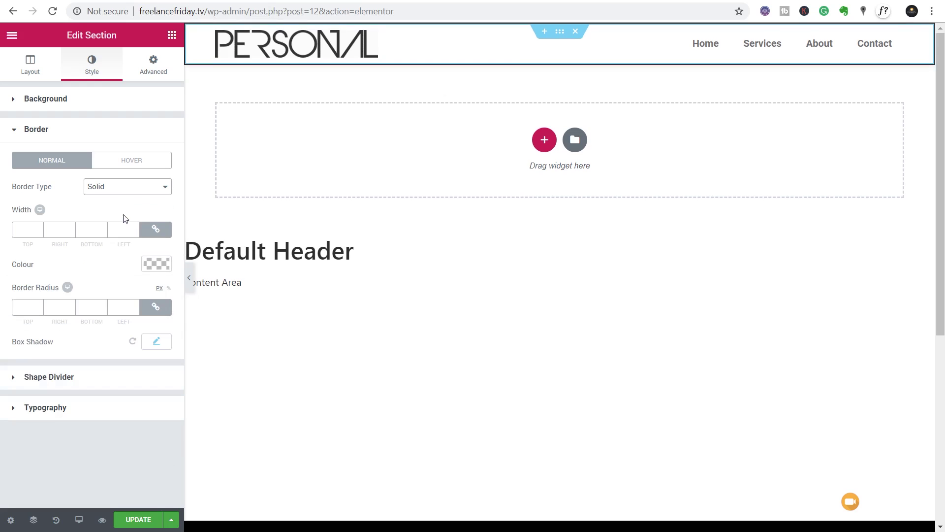
left_click(156, 230)
double_click(97, 229)
type("1")
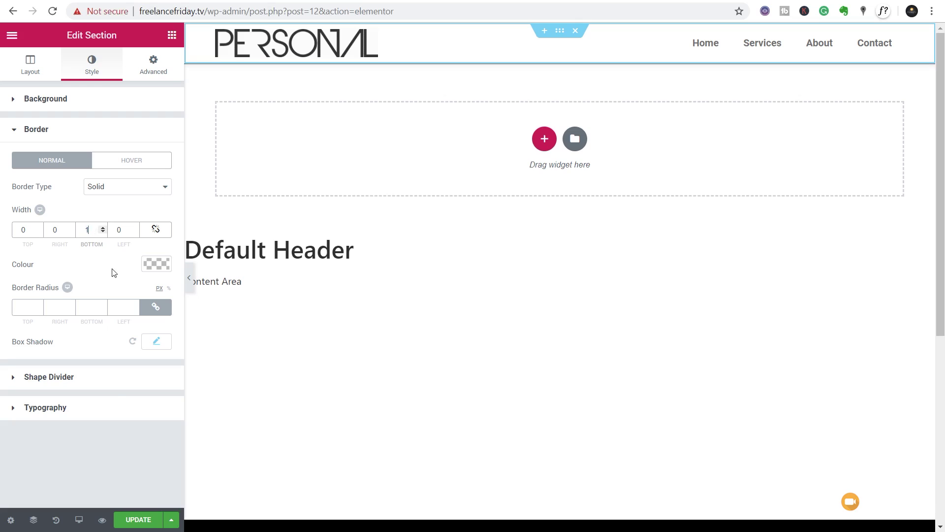
left_click(150, 267)
left_click(15, 291)
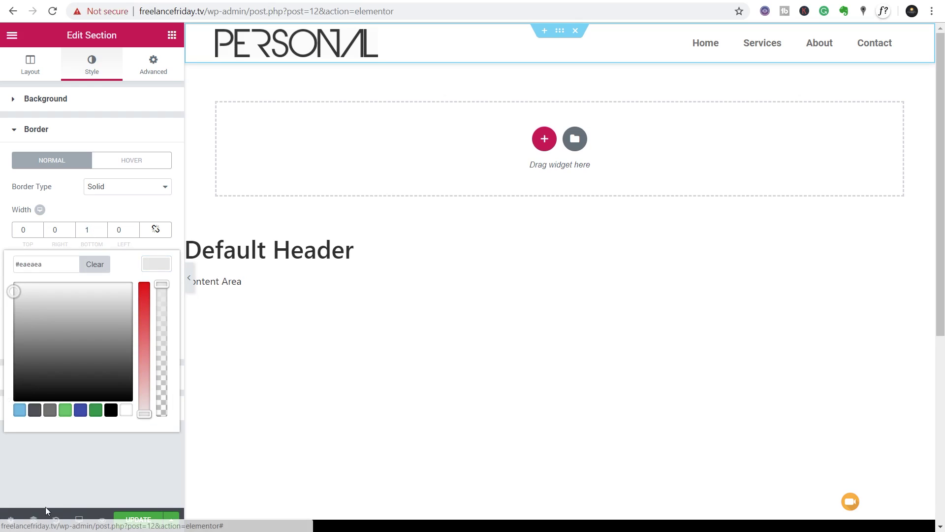
left_click(46, 475)
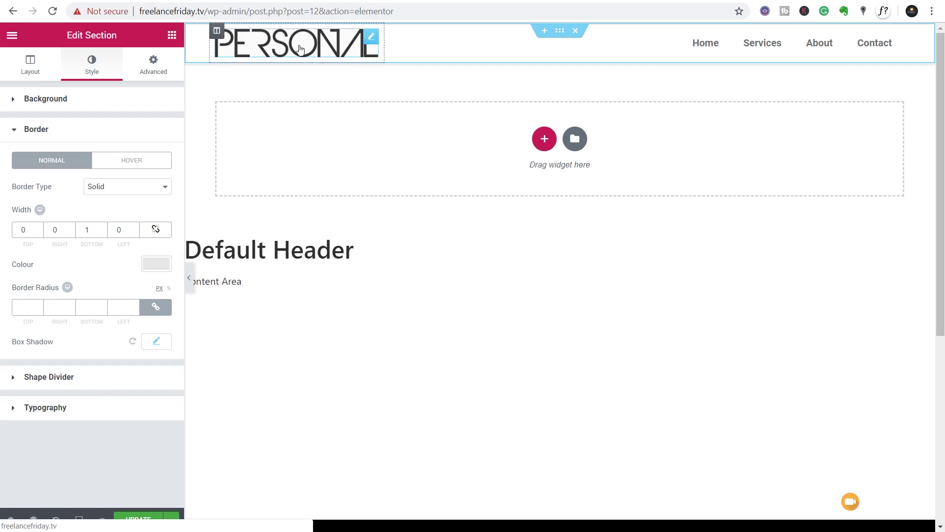
Unlink the header section's padding values and set the bottom padding to 5 px
left_click(152, 66)
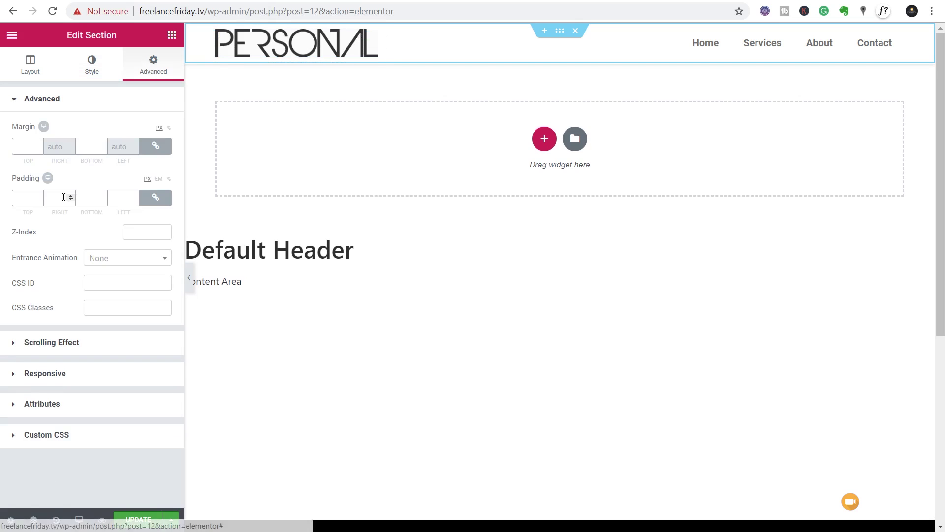
left_click(155, 199)
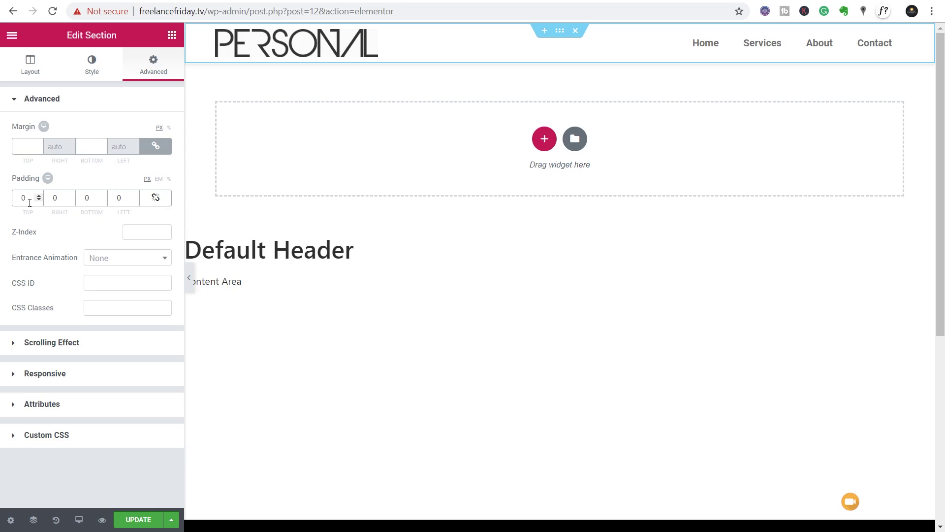
double_click(27, 196)
double_click(87, 197)
type("5")
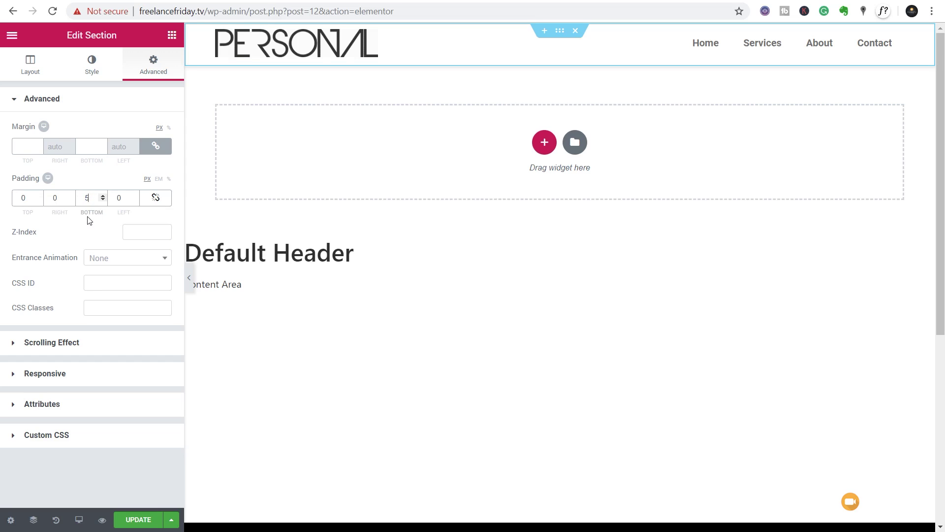
Set the header Nav Menu's main menu typography to the Nunito font family
left_click_drag(886, 47, 901, 44)
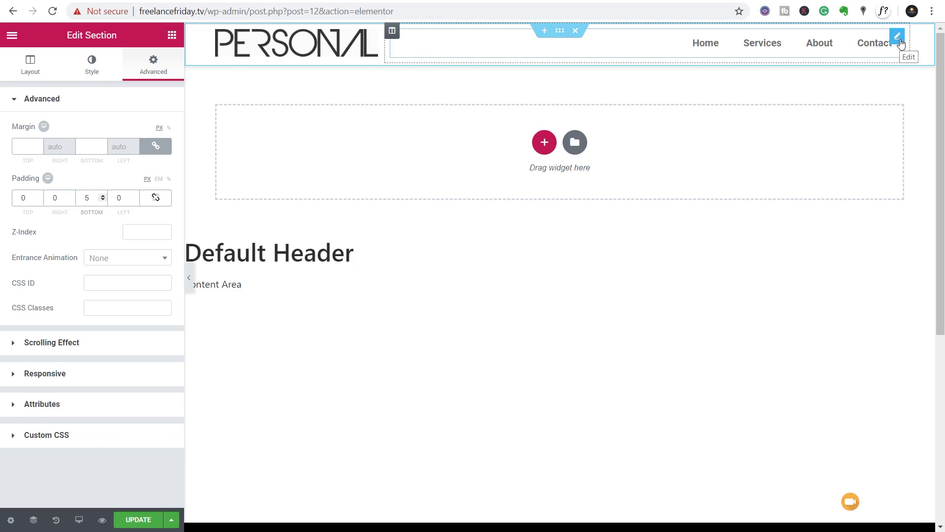
left_click(900, 43)
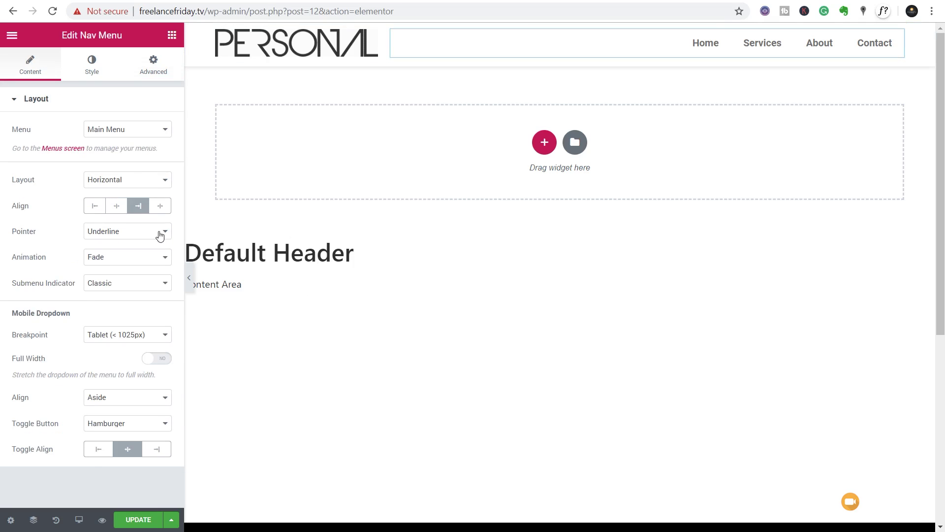
left_click(93, 68)
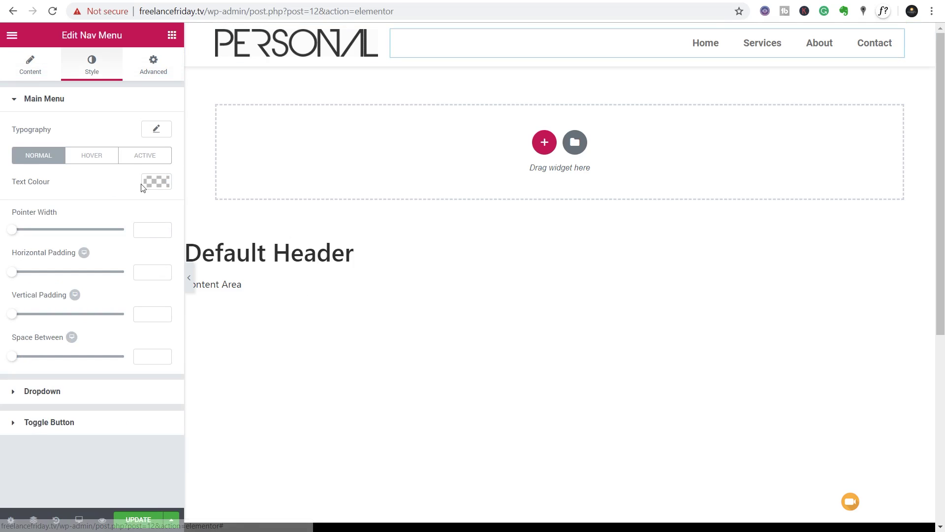
left_click(158, 130)
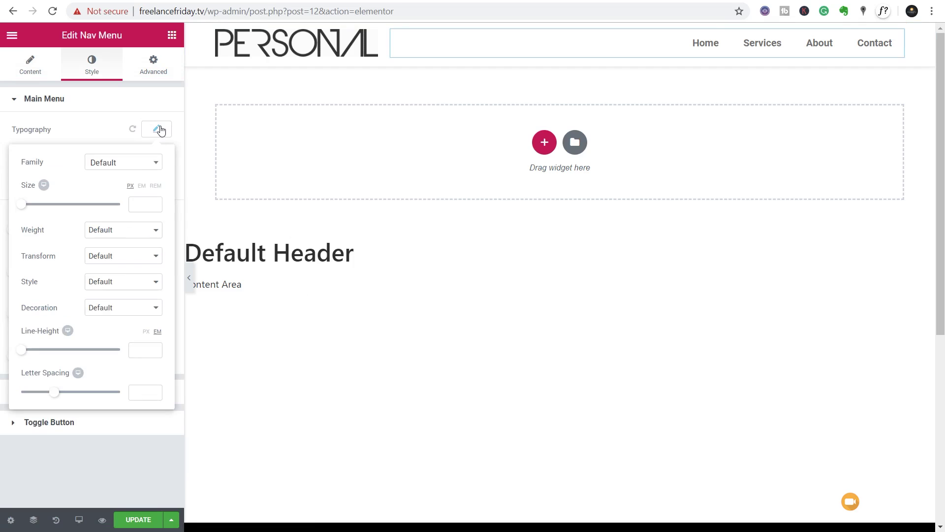
left_click(140, 168)
type("nunito")
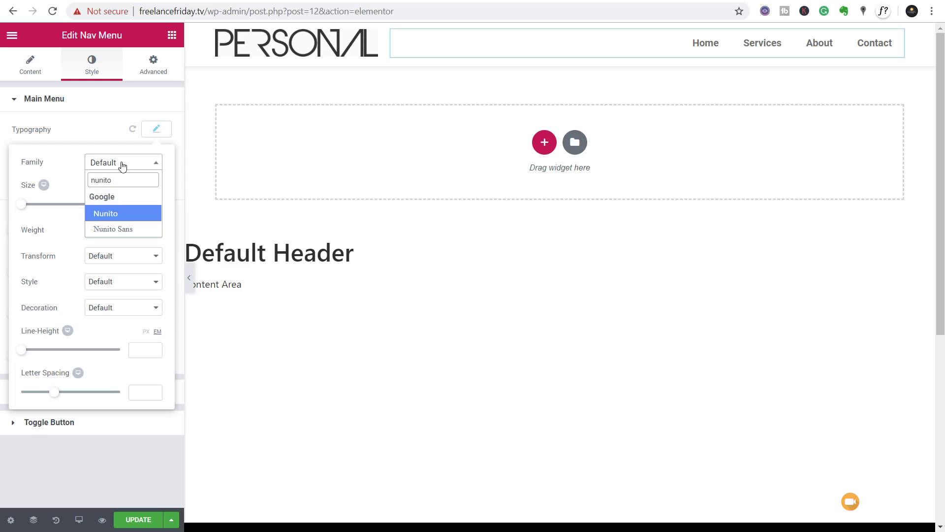
left_click(118, 213)
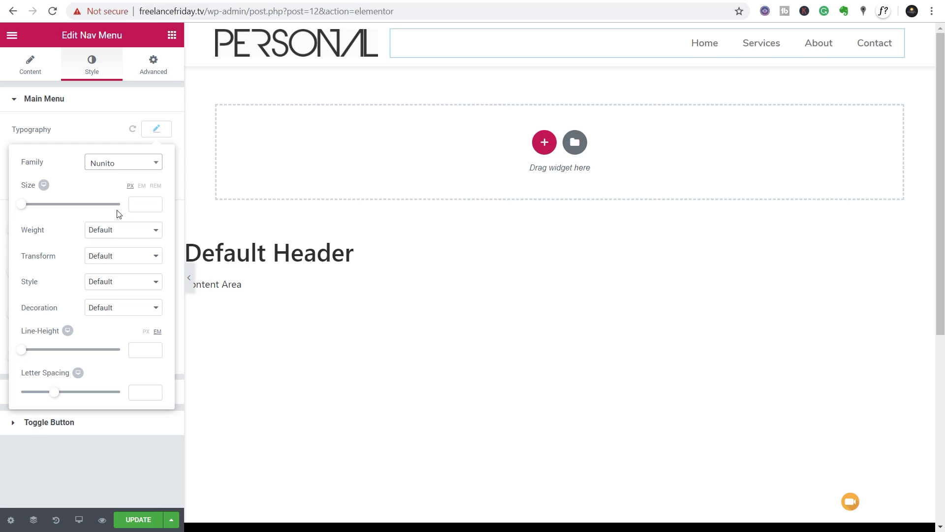
Set the main menu typography to weight 300 with the Uppercase transform, and save the header template
left_click(138, 228)
left_click(115, 254)
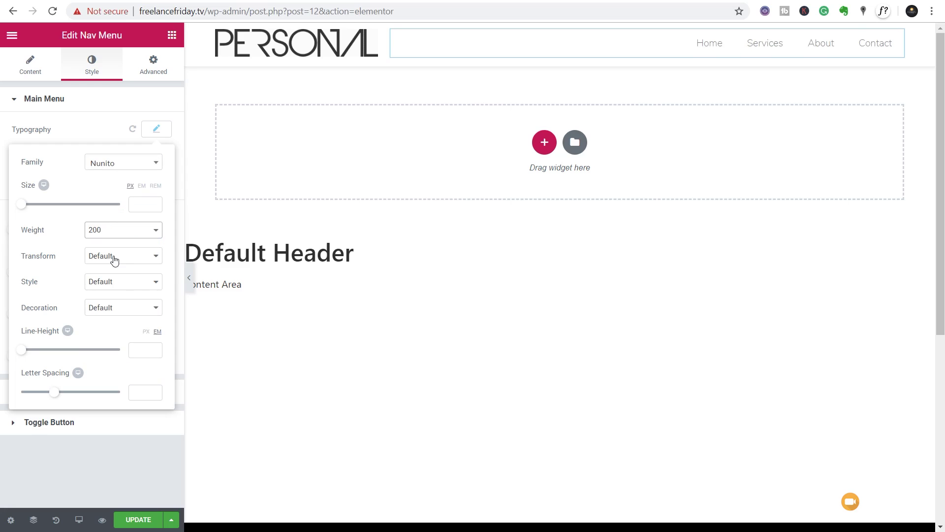
left_click(132, 233)
left_click(125, 264)
left_click(124, 257)
left_click(121, 278)
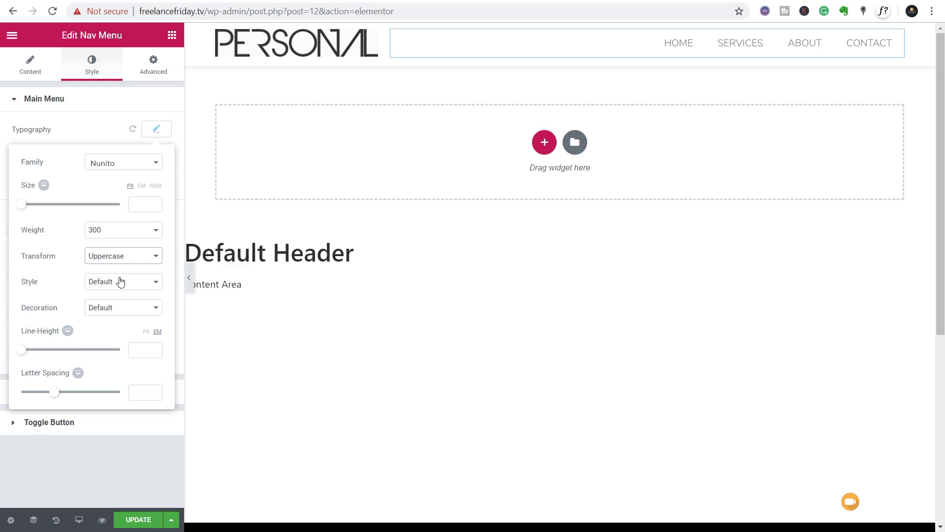
left_click(87, 468)
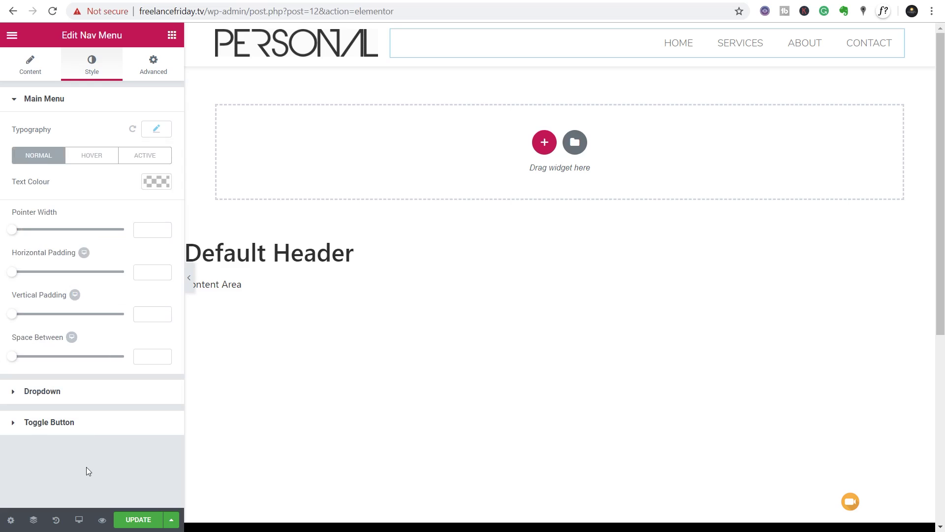
key("ctrl+s")
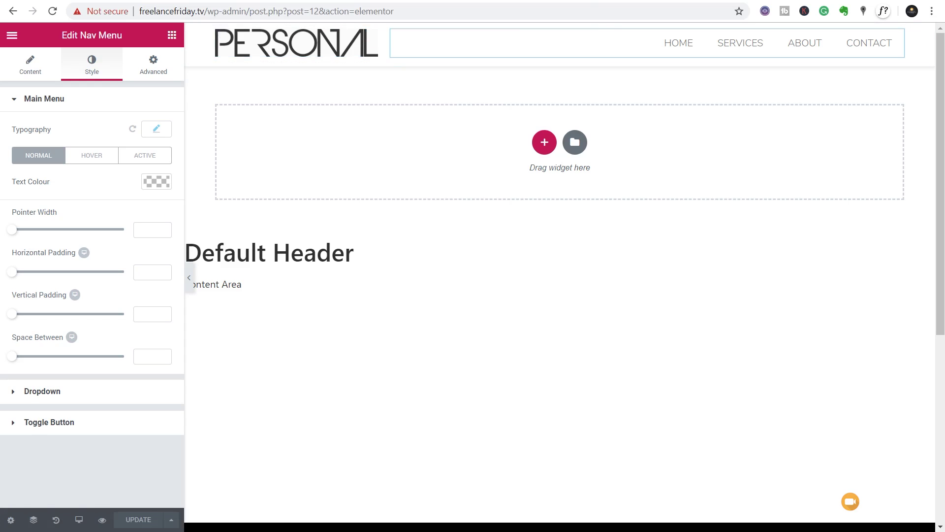
Change the Accent colour in the default colour palette to blue #4080b2 and apply the palette
left_click(13, 36)
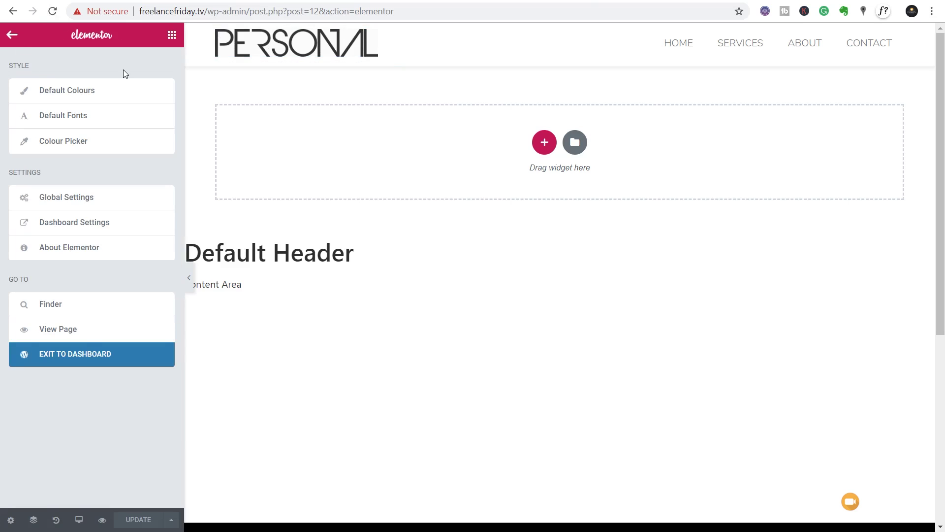
left_click(53, 90)
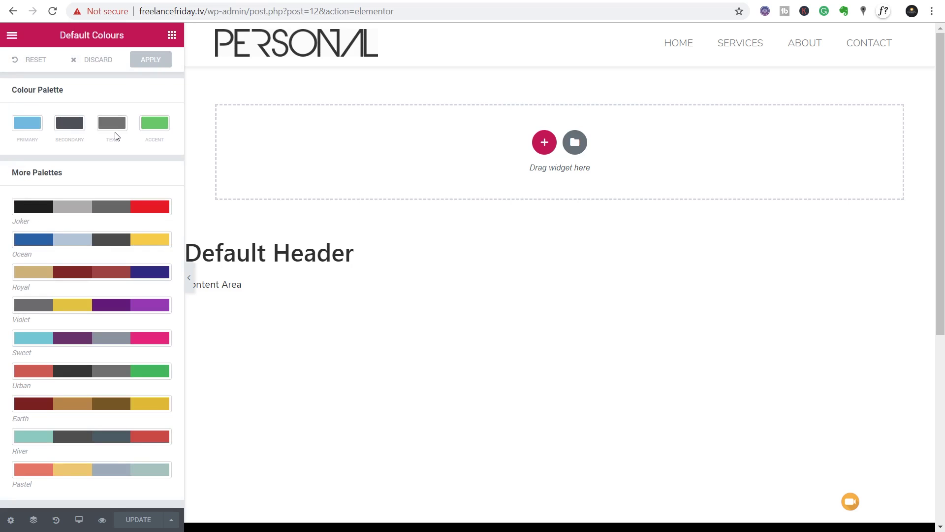
left_click(152, 122)
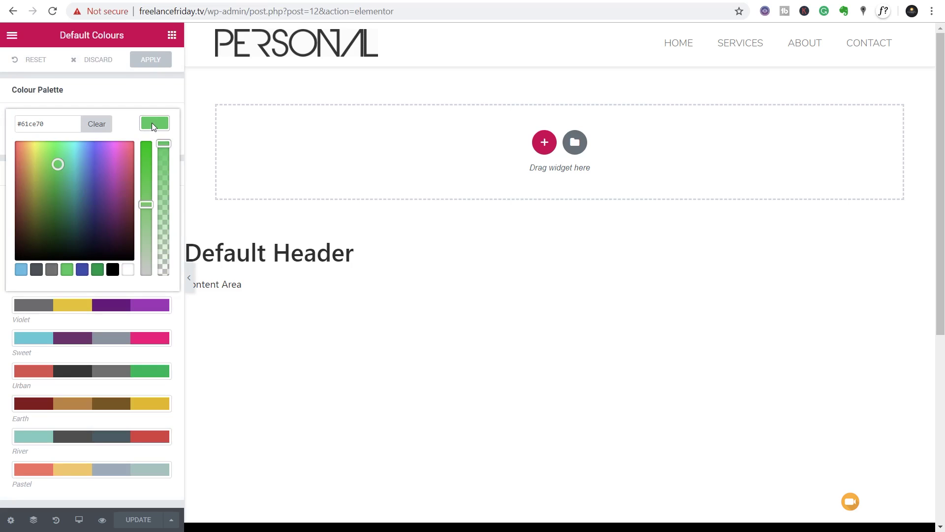
left_click(83, 271)
left_click_drag(93, 179, 85, 177)
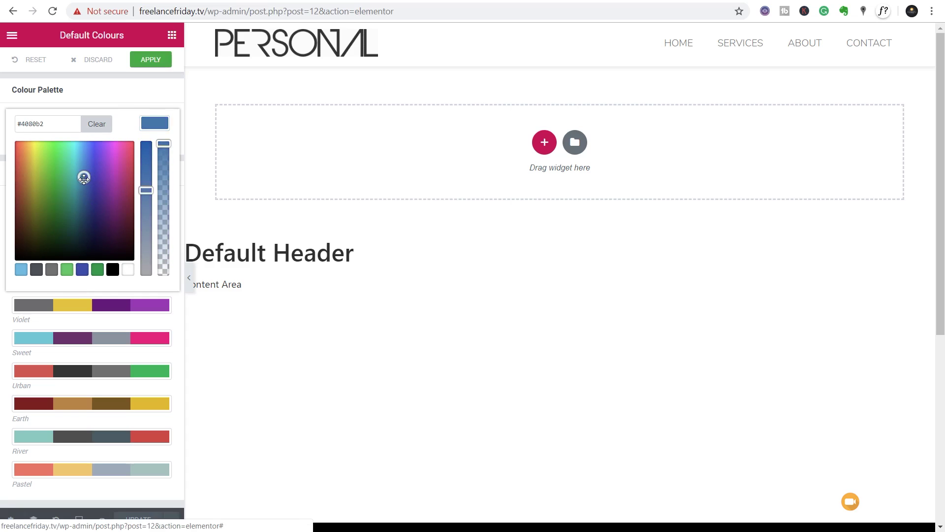
left_click(154, 125)
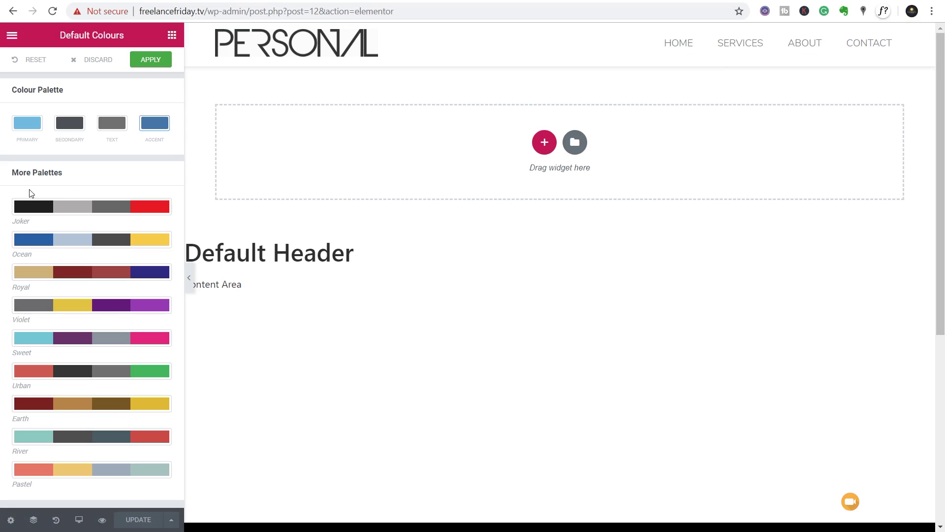
left_click(147, 65)
In the default fonts, set the Primary Headline to the Montserrat family with weight 400
left_click(11, 36)
left_click(71, 117)
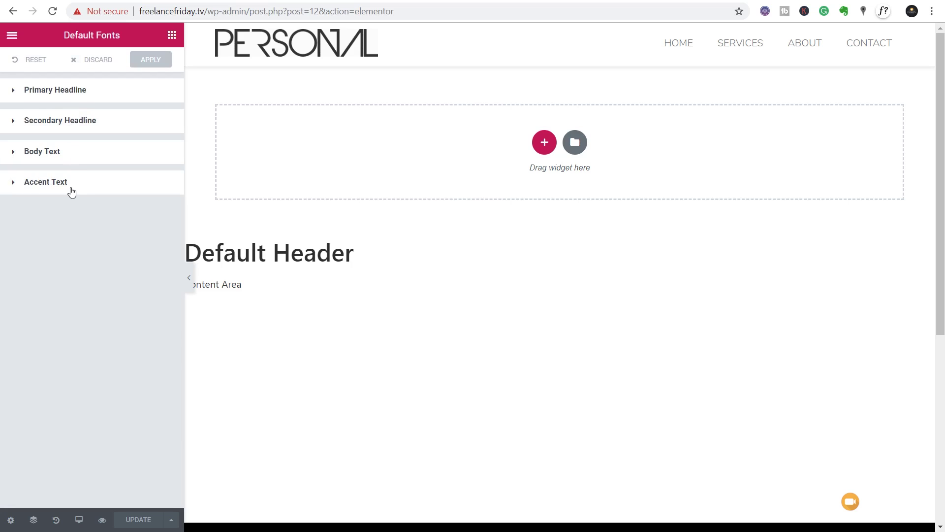
left_click(77, 90)
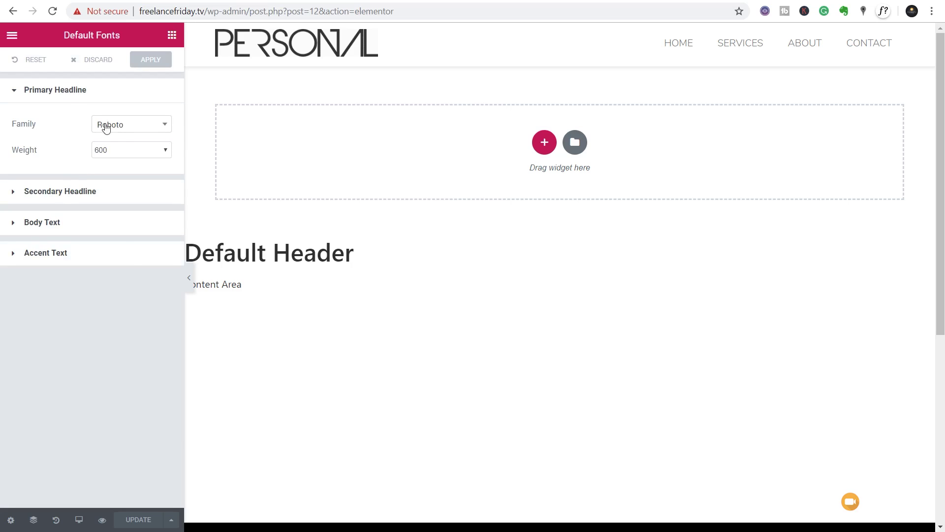
left_click(121, 127)
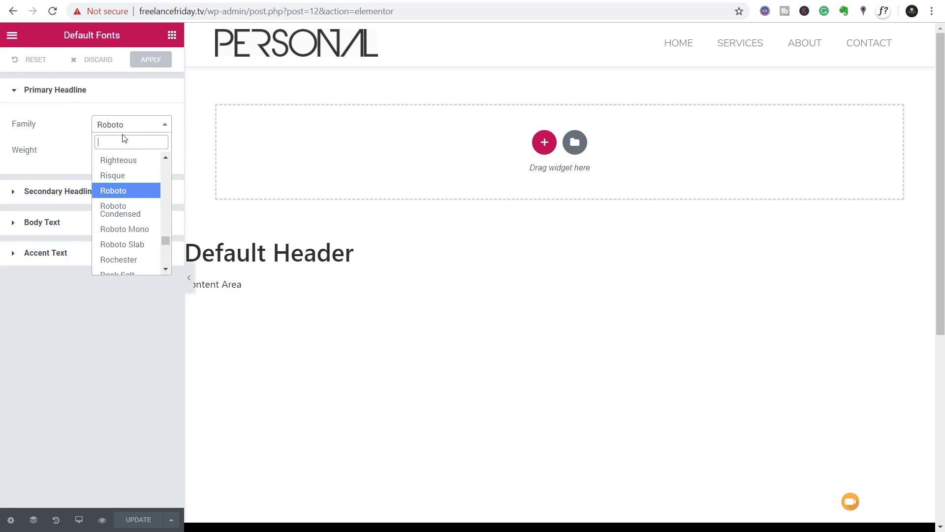
type("monts")
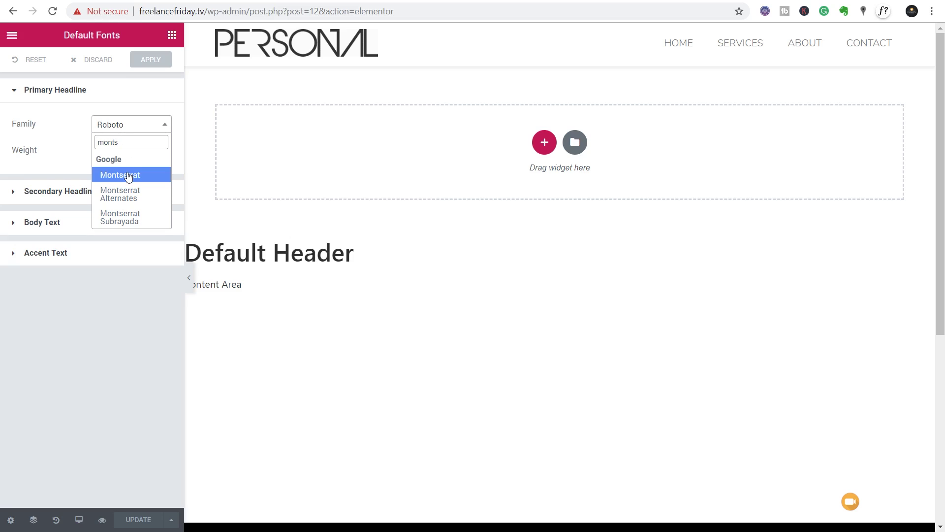
left_click(128, 175)
left_click(129, 156)
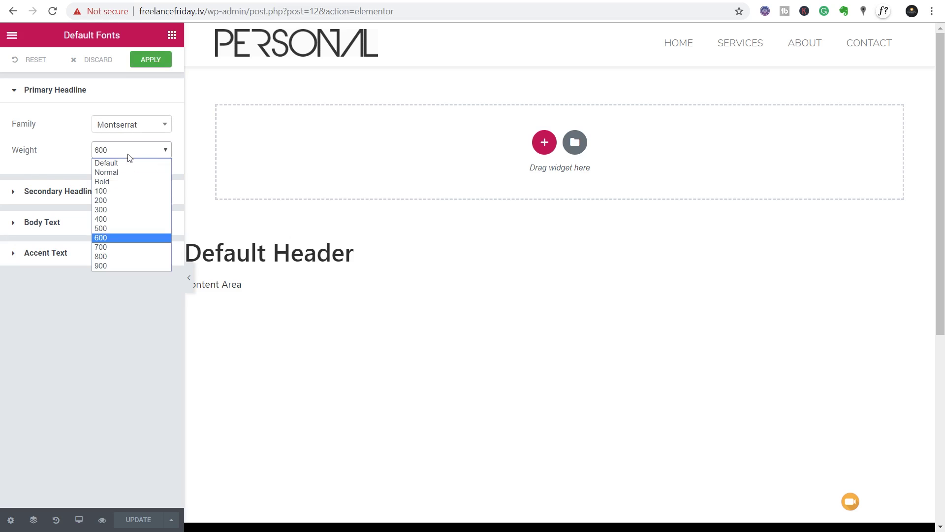
left_click(123, 218)
Set the default Body Text font family to Open Sans and apply the default font changes
left_click(90, 196)
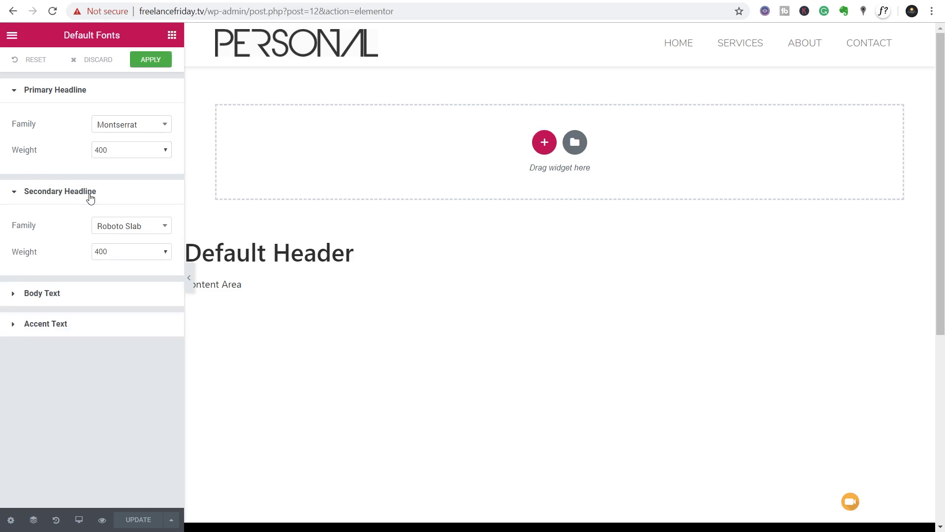
left_click(71, 295)
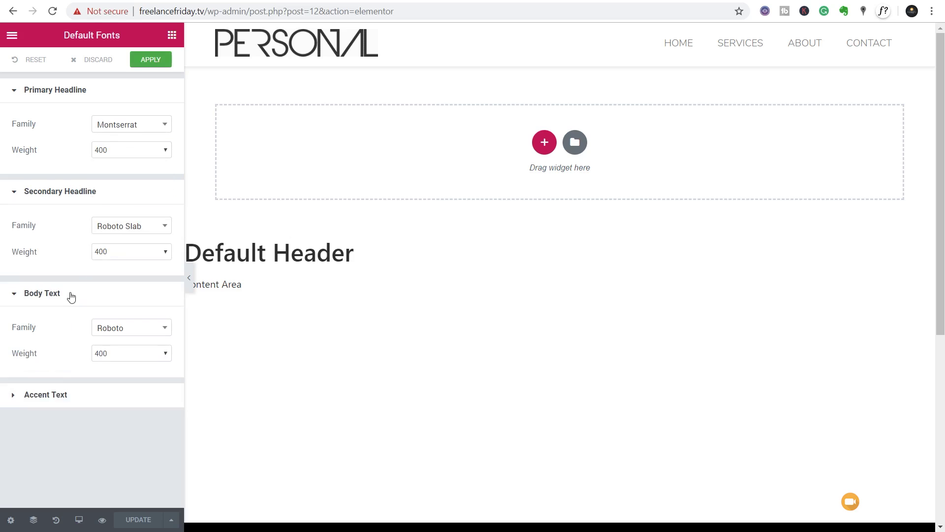
left_click(58, 395)
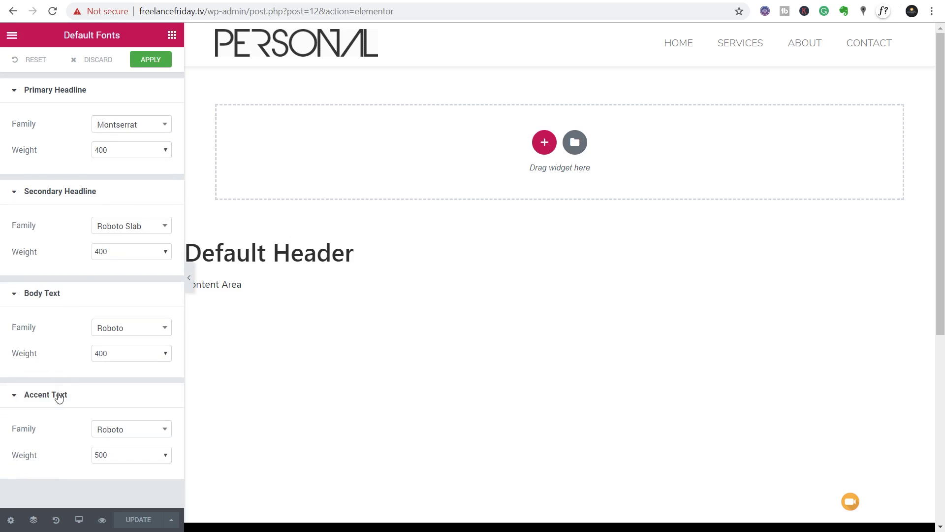
left_click(138, 329)
type("open")
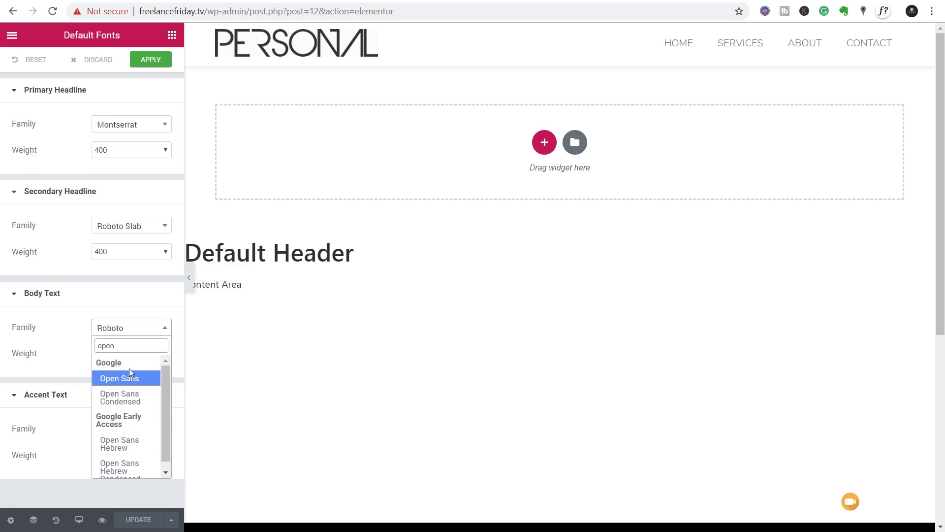
left_click(131, 377)
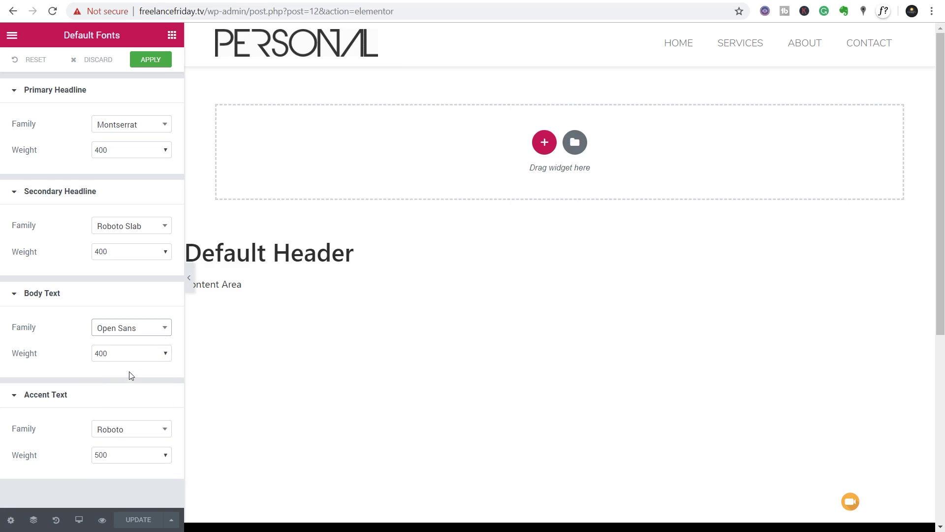
left_click(142, 60)
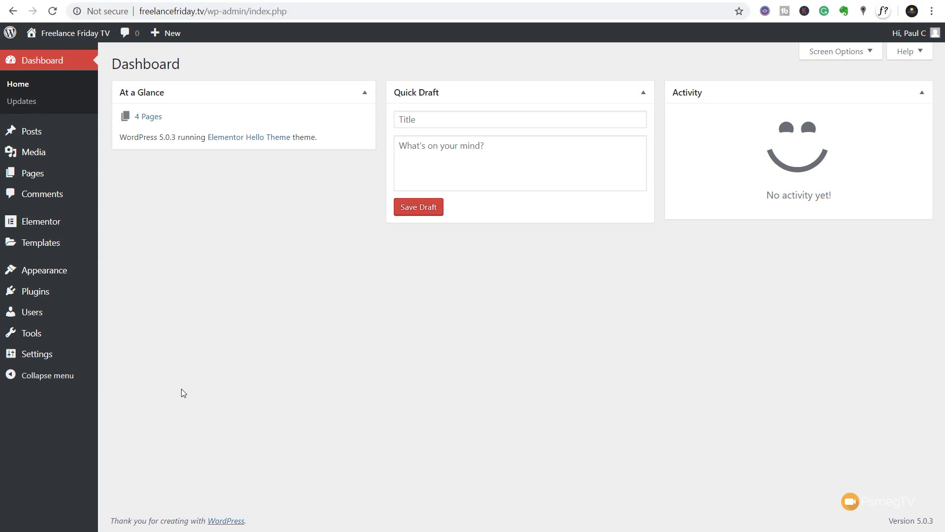
Open the Home page from the list of all pages and edit it with Elementor
mouse_move(55, 180)
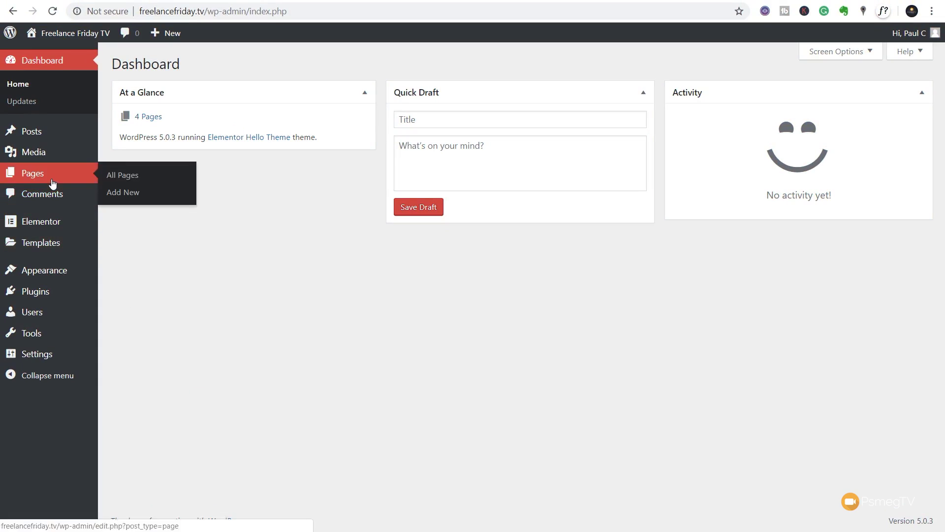
left_click(132, 182)
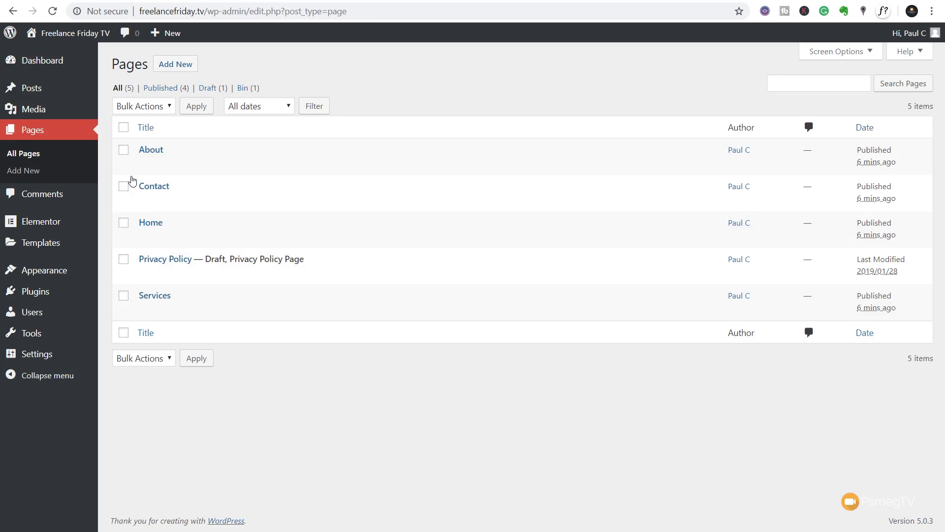
left_click(155, 224)
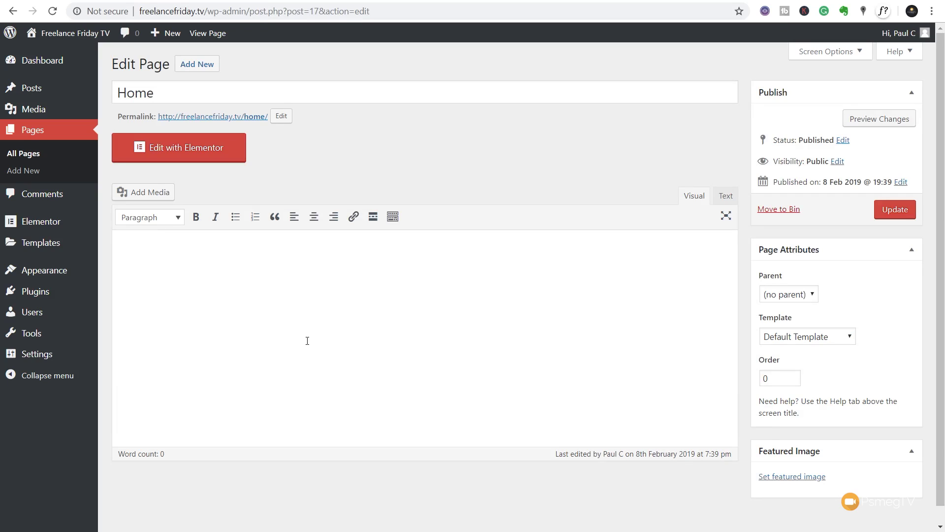
left_click(180, 153)
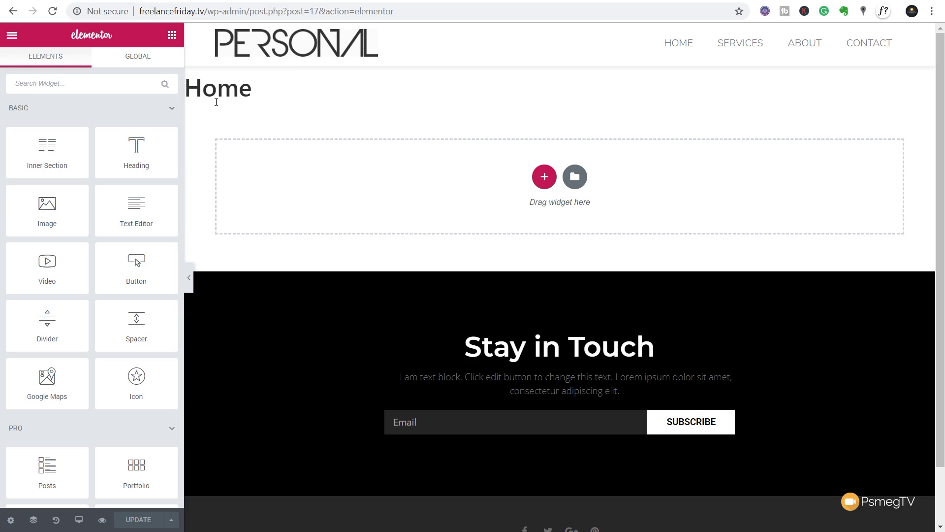
Hide the Home page's title in its page settings and update the page
left_click_drag(256, 88, 180, 85)
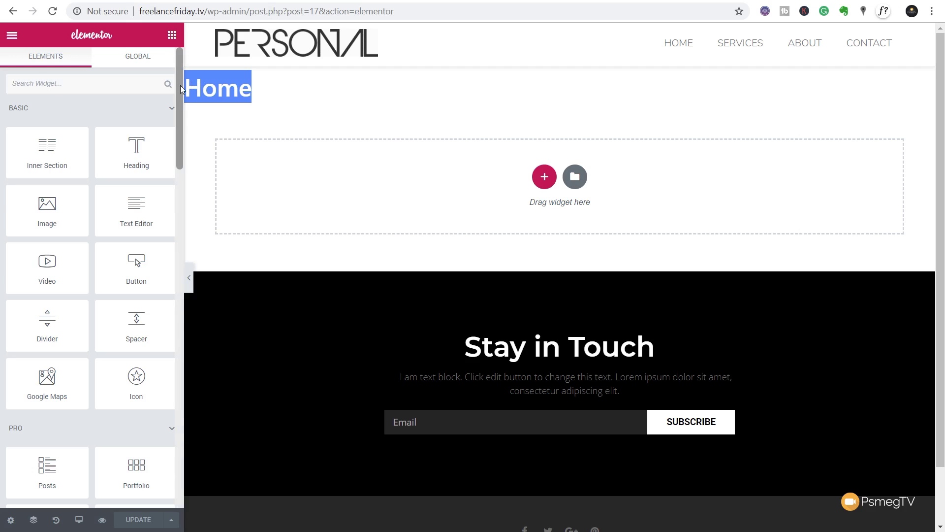
left_click(12, 525)
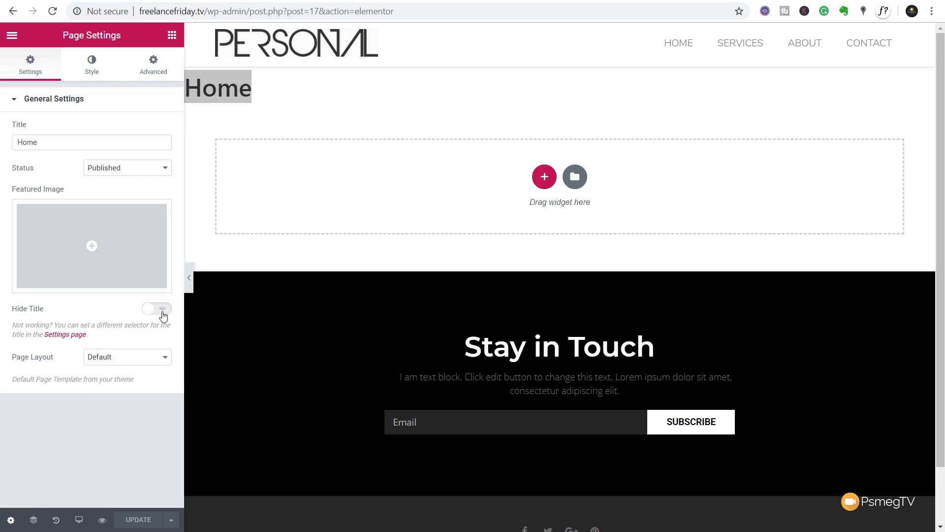
left_click(163, 316)
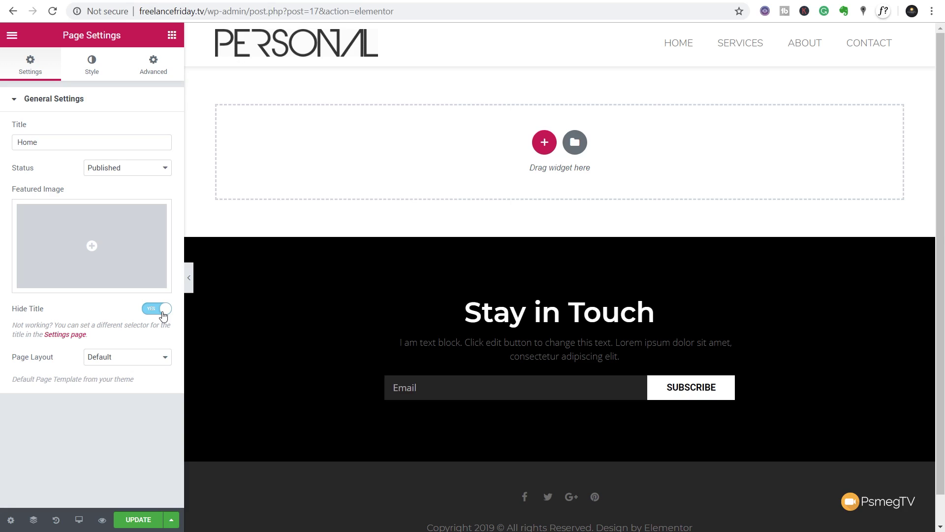
left_click(125, 520)
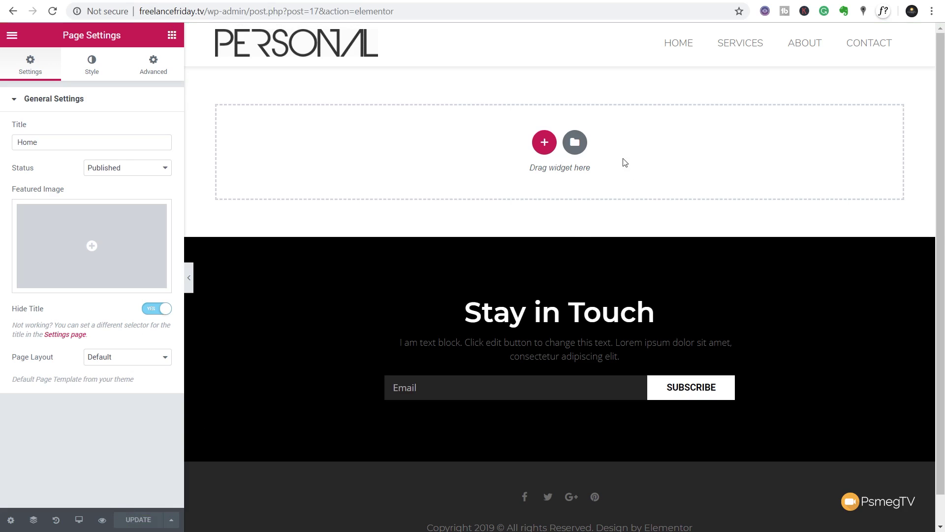
Insert the Landing Page – Law Convention template from the library's page templates into the Home page
left_click(576, 142)
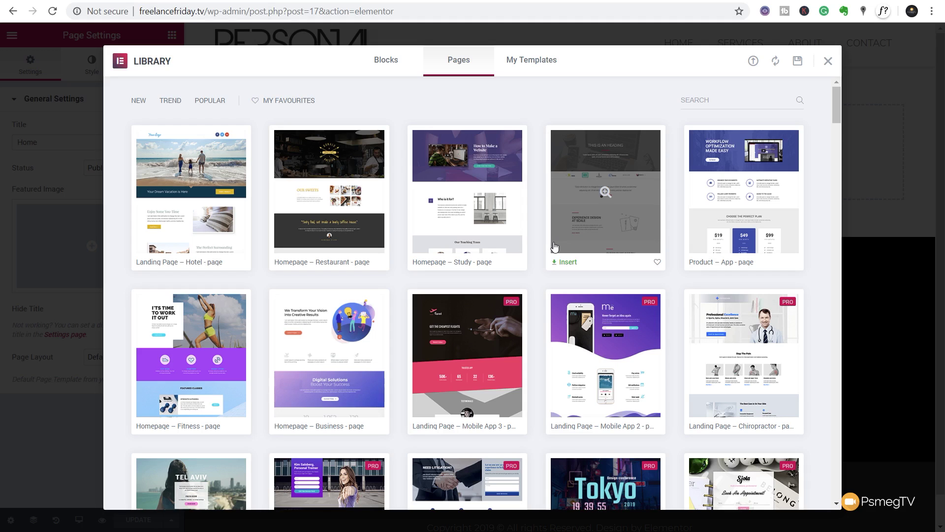
scroll(475, 267, "down", 4)
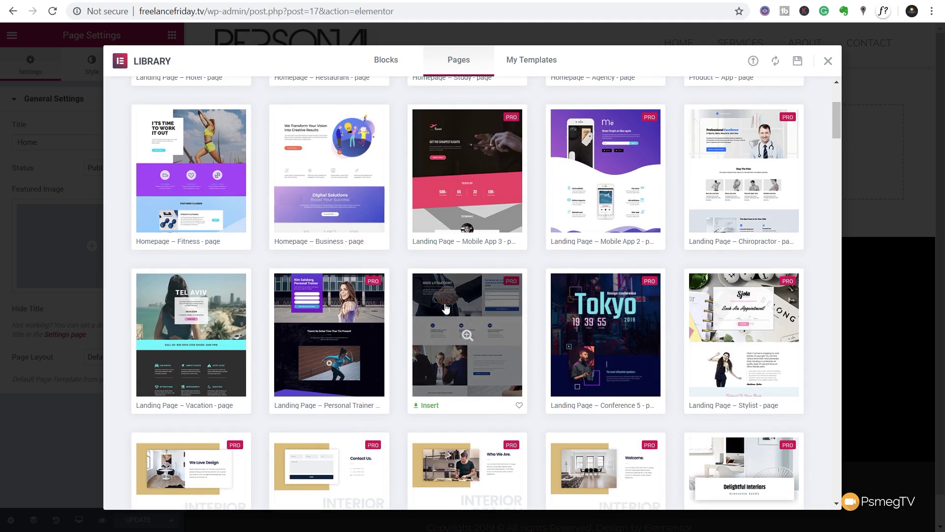
scroll(327, 315, "down", 6)
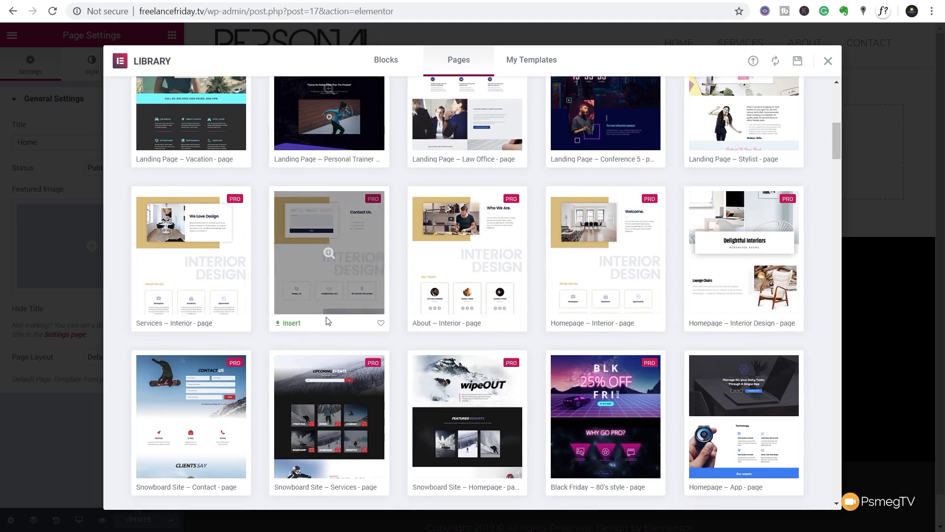
scroll(326, 317, "down", 3)
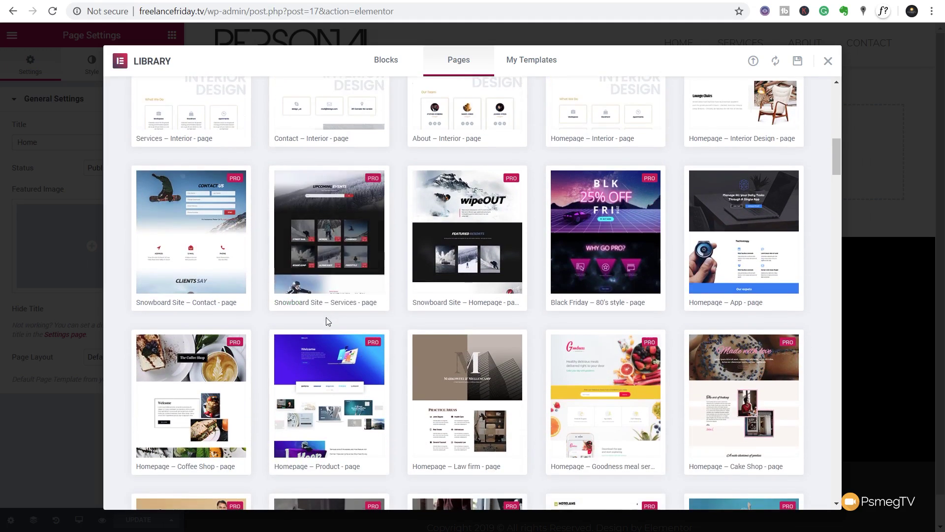
scroll(326, 318, "down", 4)
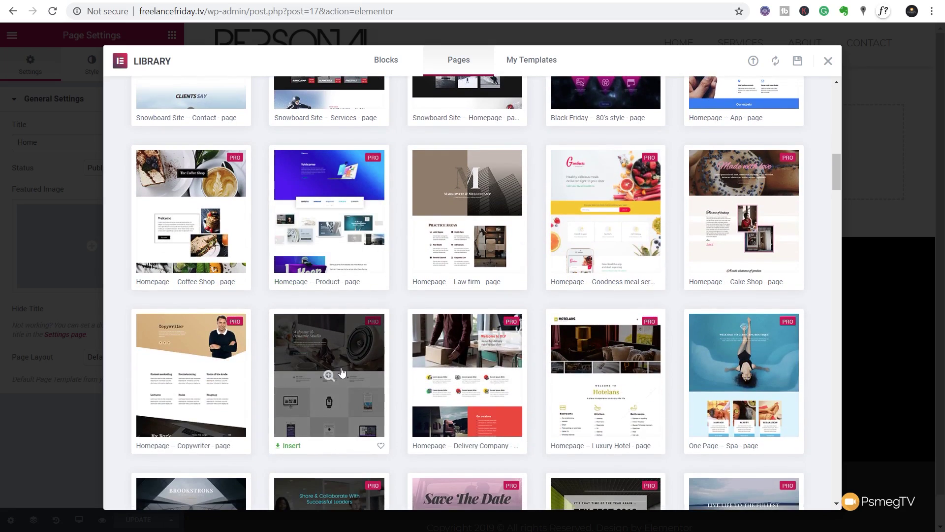
scroll(343, 372, "down", 2)
scroll(344, 372, "down", 6)
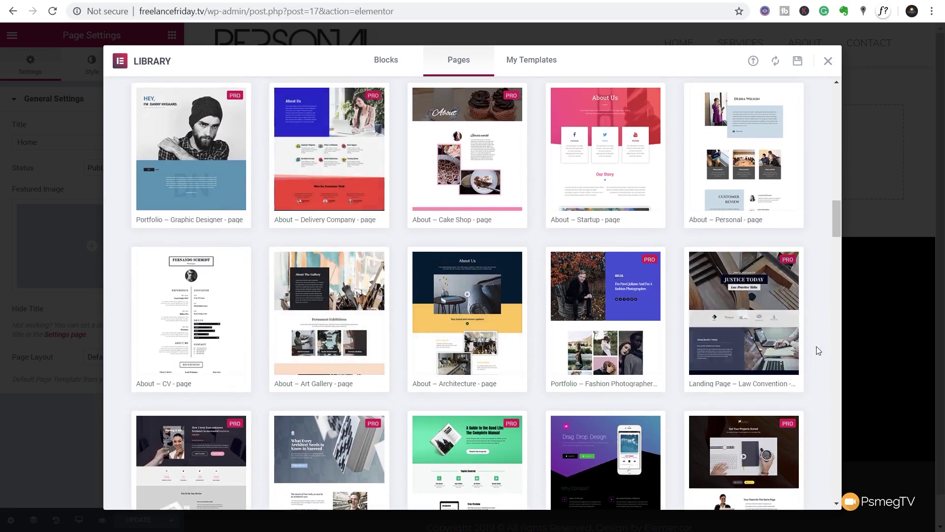
mouse_move(747, 318)
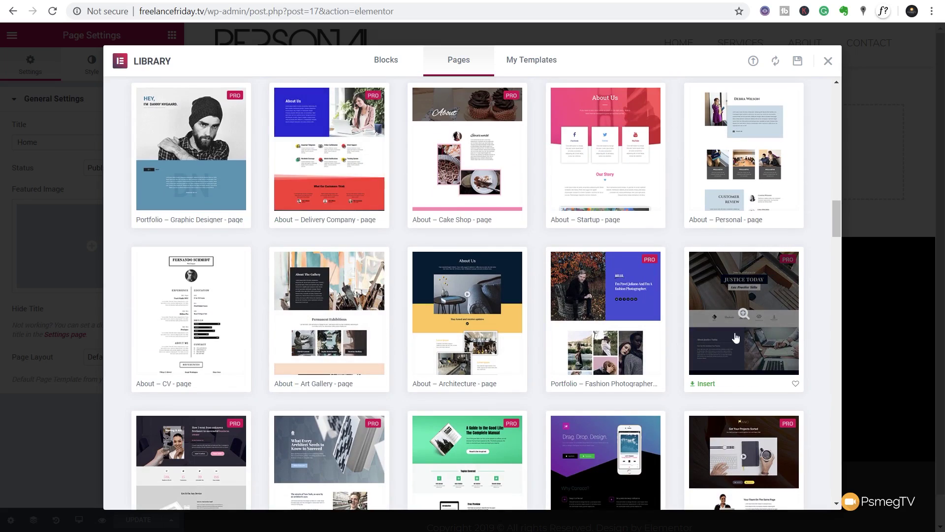
left_click(702, 385)
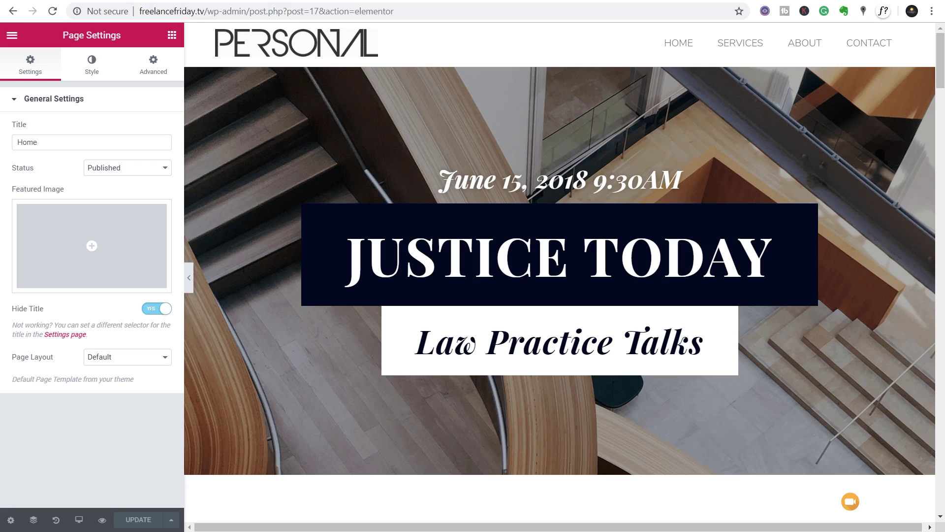
Exit the editor to the WordPress dashboard, set Home as the static homepage in the Reading settings and save
left_click(12, 37)
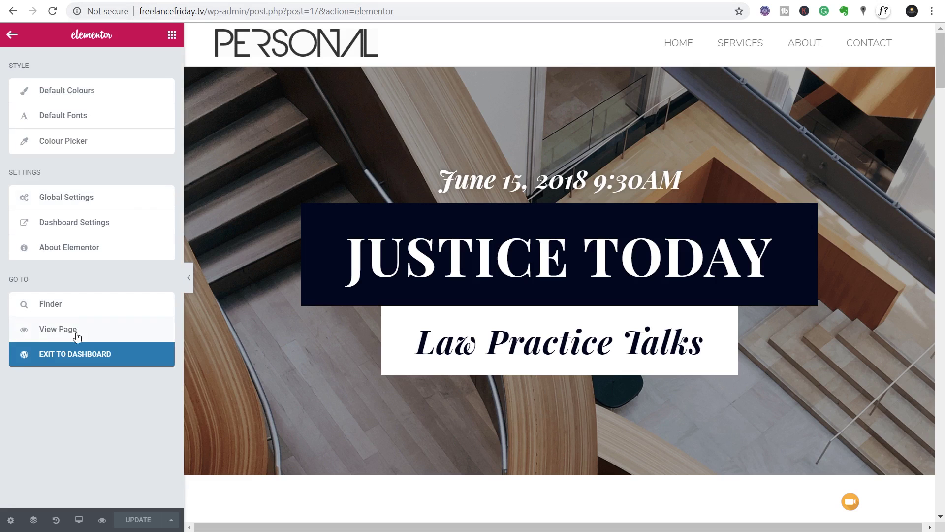
left_click(76, 358)
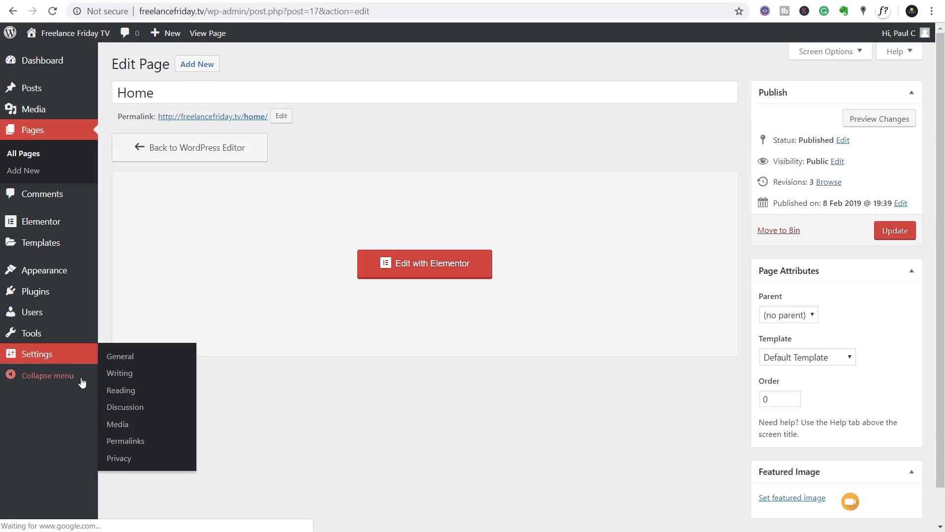
left_click(122, 391)
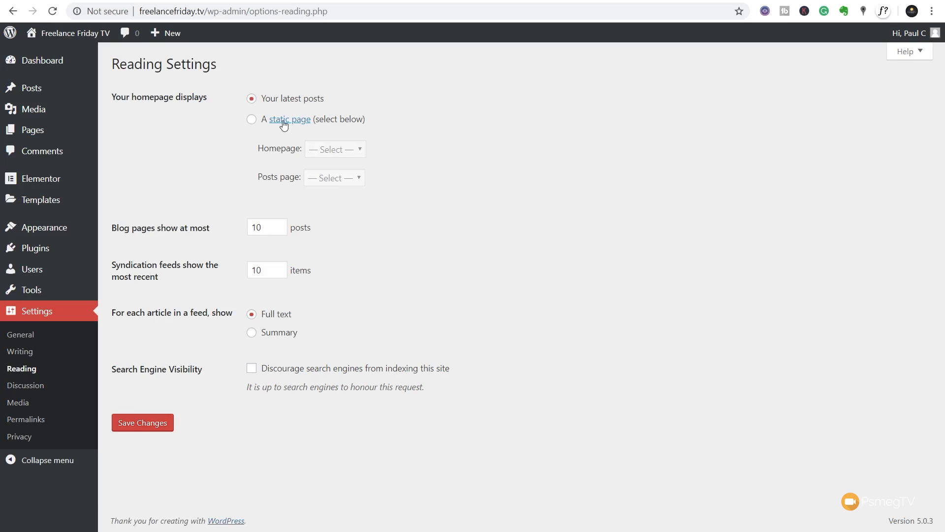
left_click(252, 121)
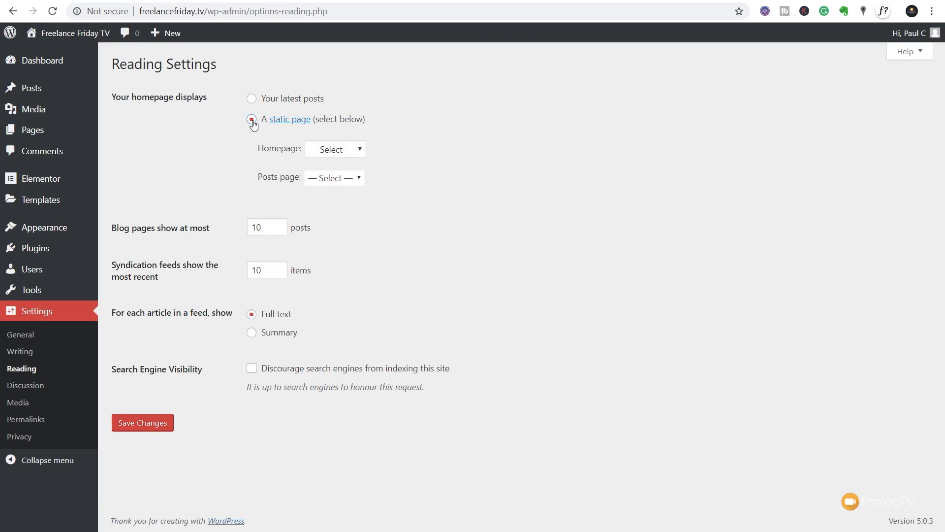
left_click(329, 154)
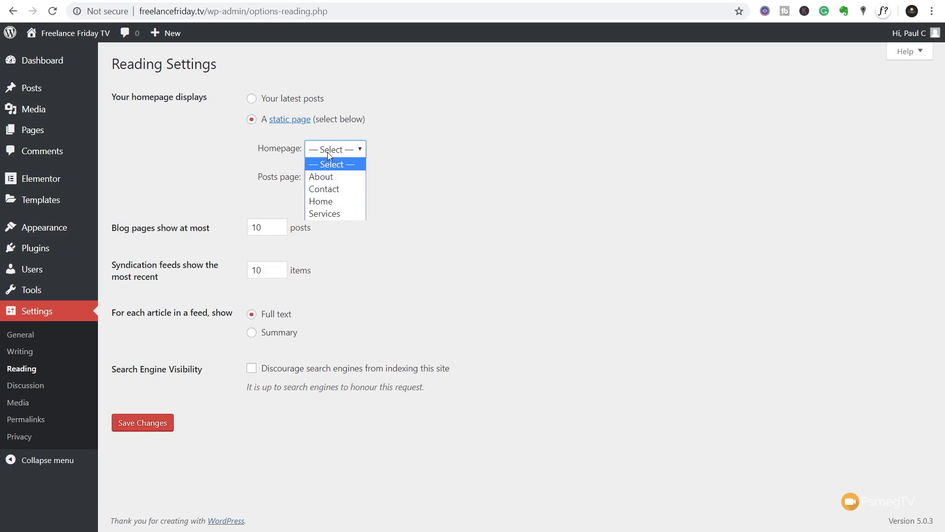
left_click(325, 201)
left_click(125, 428)
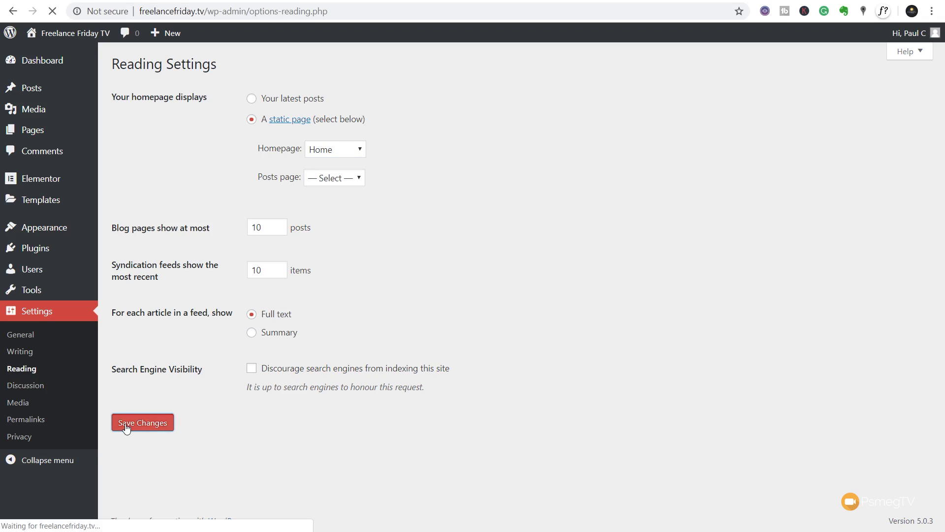
Reload the live site and review the homepage from the hero section down to the footer
left_click(83, 1)
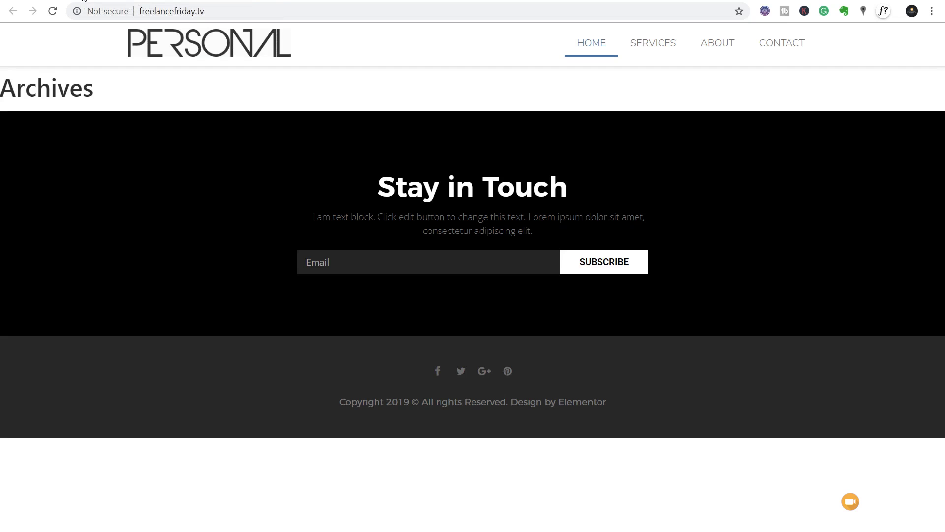
left_click(52, 12)
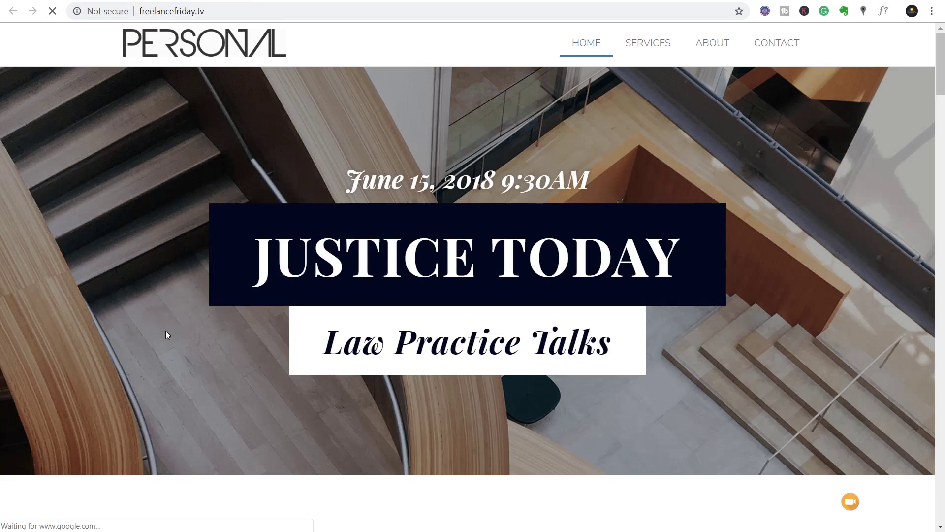
scroll(167, 335, "down", 10)
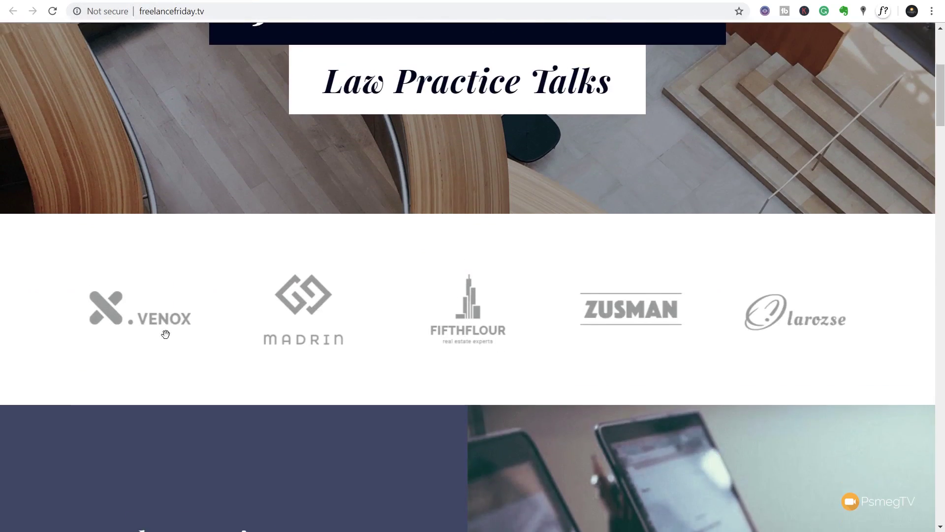
scroll(167, 335, "down", 20)
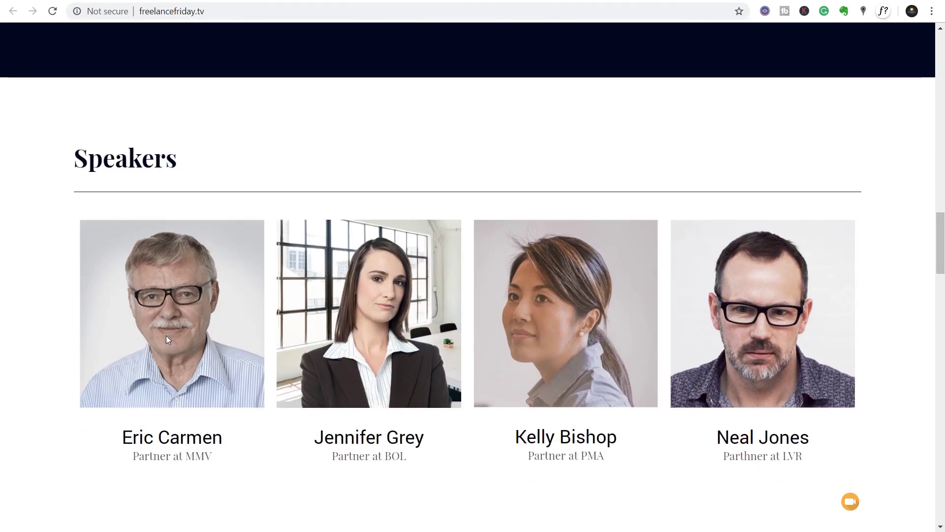
scroll(166, 339, "down", 20)
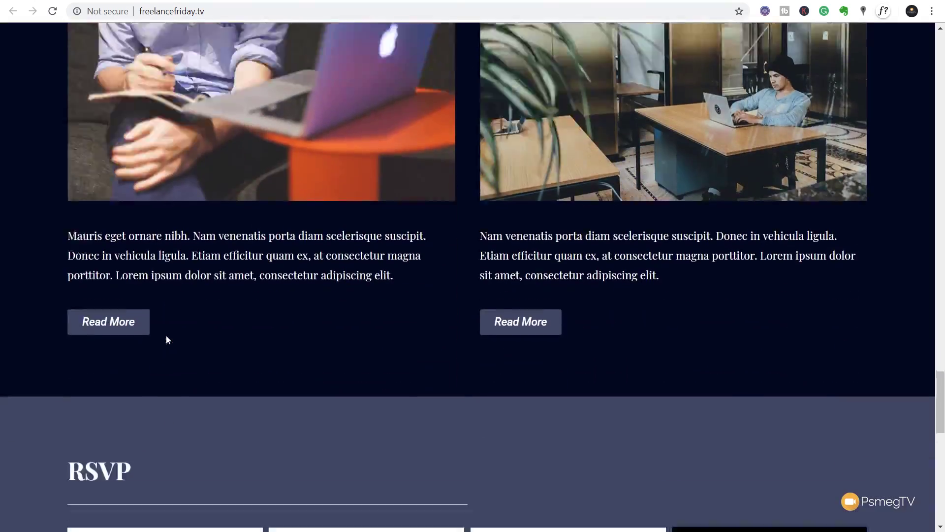
scroll(168, 339, "down", 7)
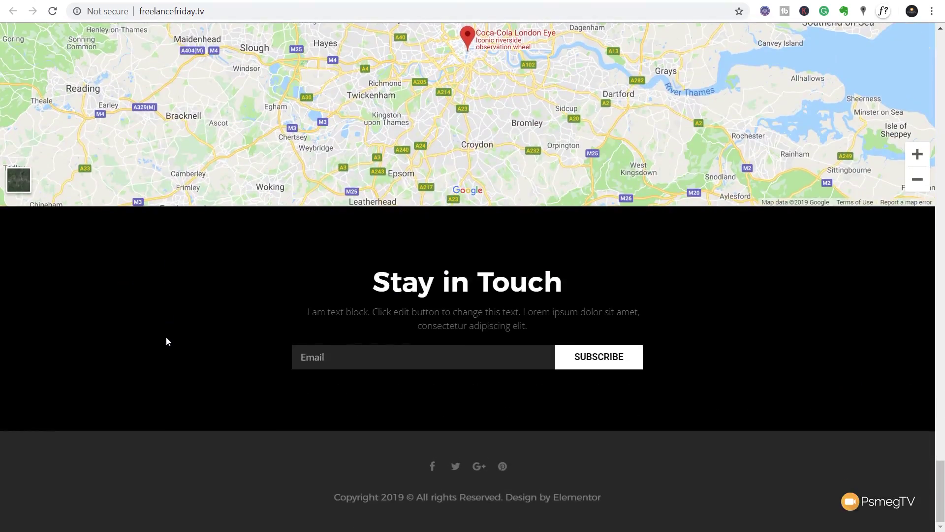
left_click_drag(941, 487, 941, 34)
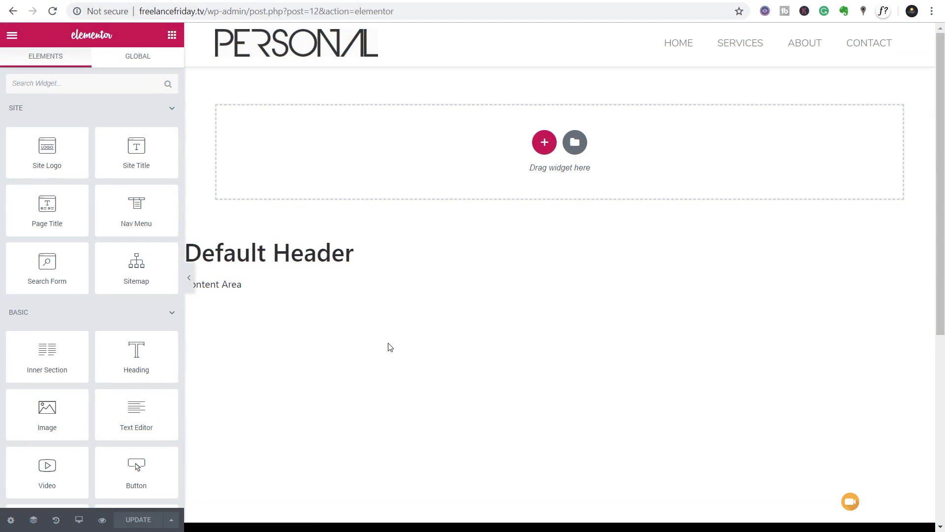
Give the Default Header's section a classic white background colour with slightly reduced opacity
mouse_move(544, 39)
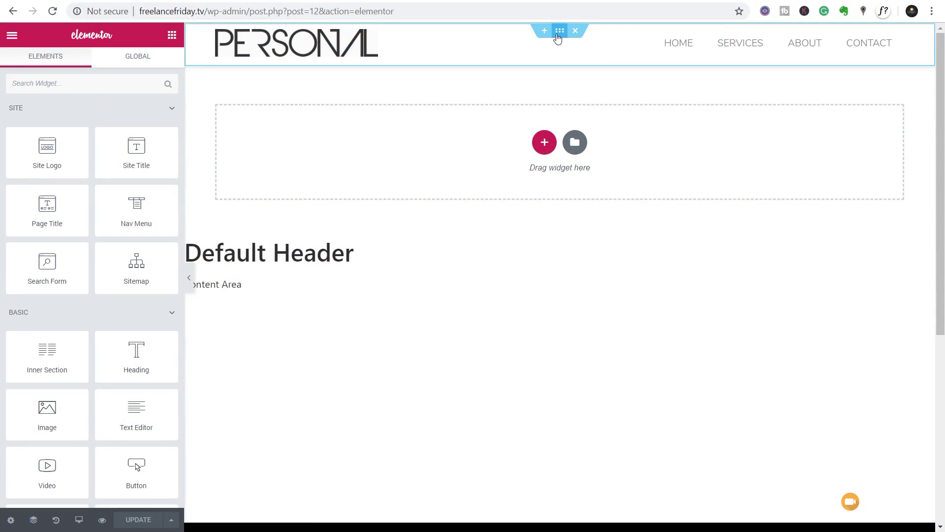
left_click(560, 32)
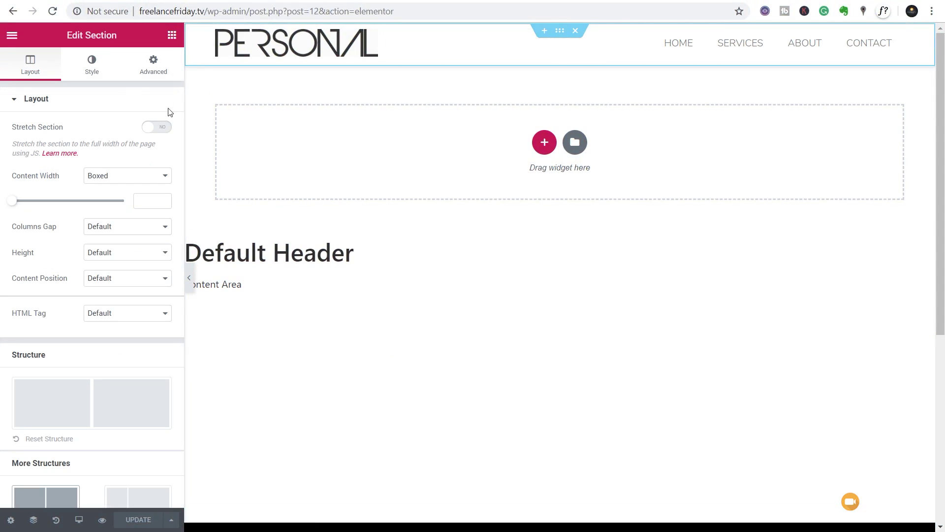
left_click(92, 69)
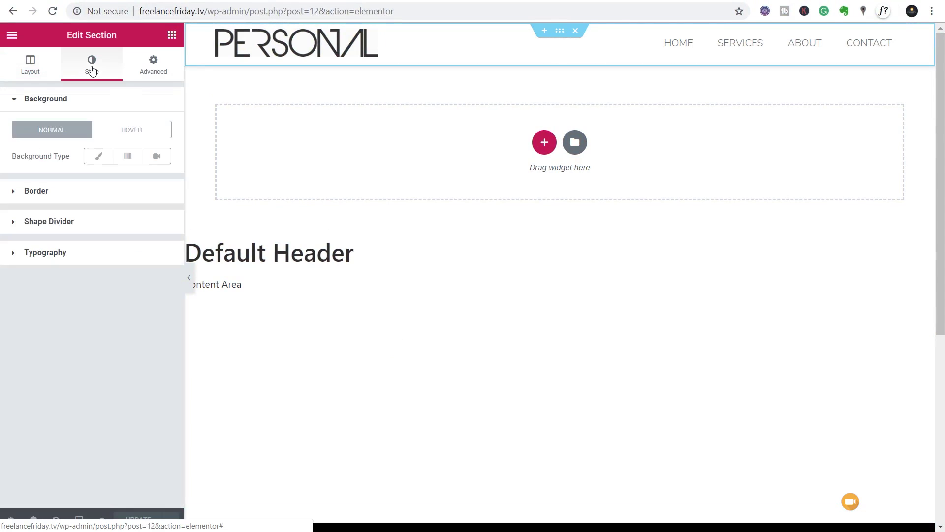
left_click(98, 157)
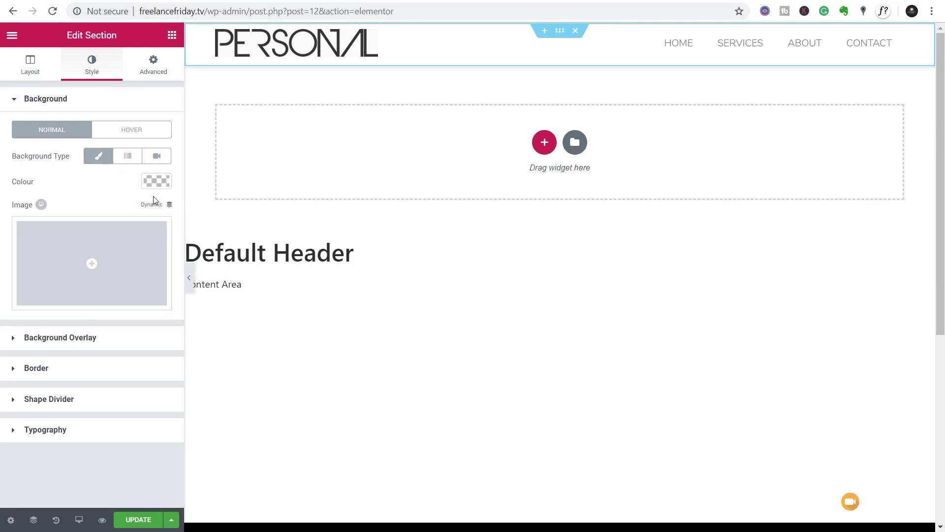
left_click(156, 182)
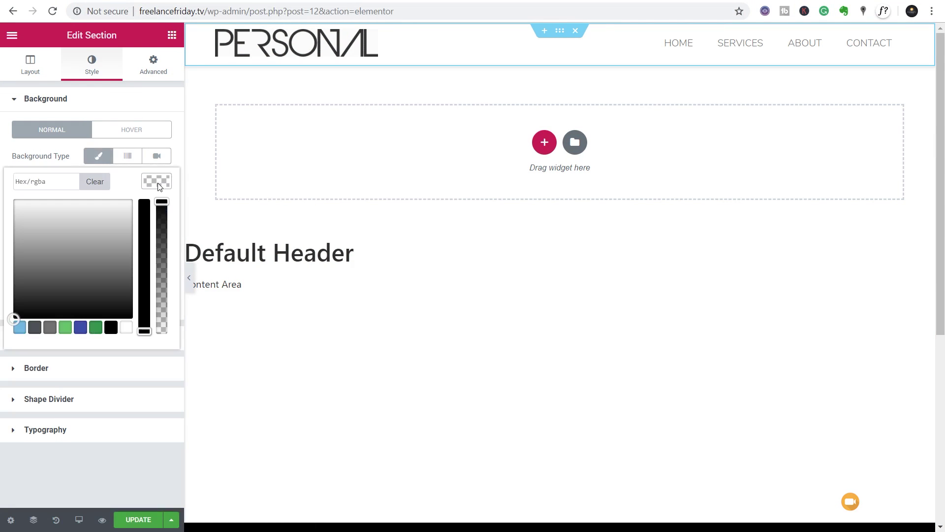
left_click(125, 329)
left_click_drag(163, 202, 164, 216)
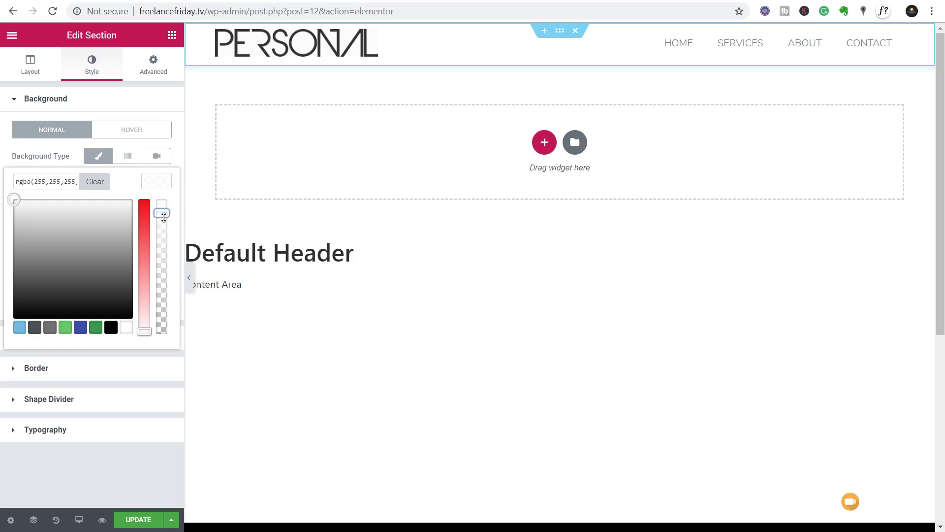
left_click(99, 474)
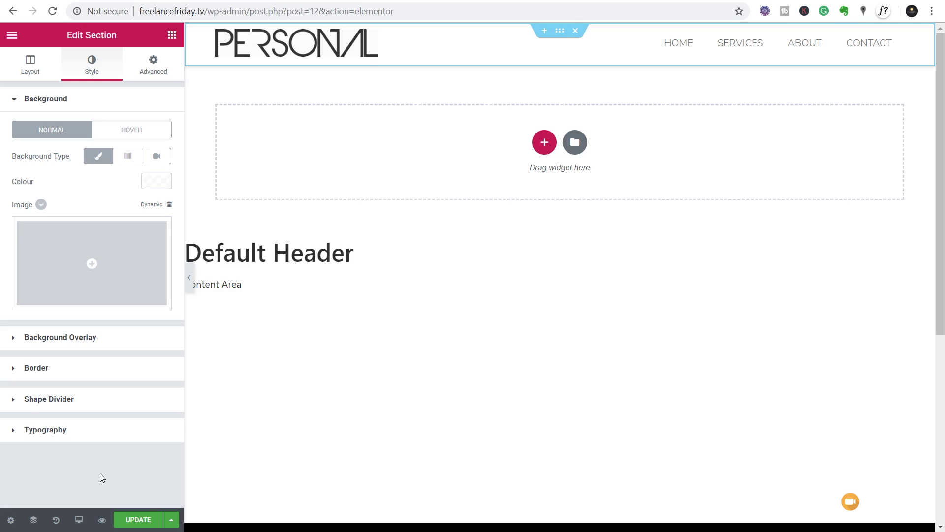
Make the header section sticky to the top on desktop only and update the header template
left_click(159, 73)
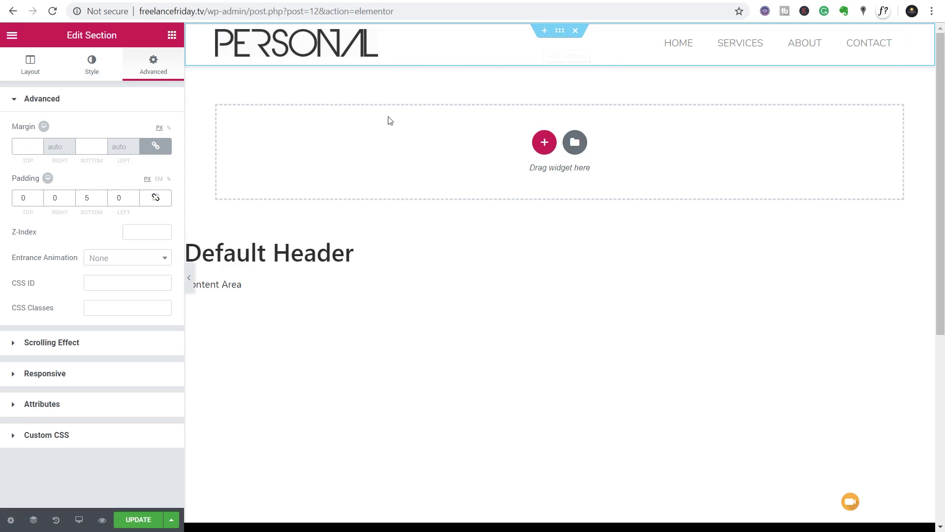
left_click(70, 345)
left_click(119, 166)
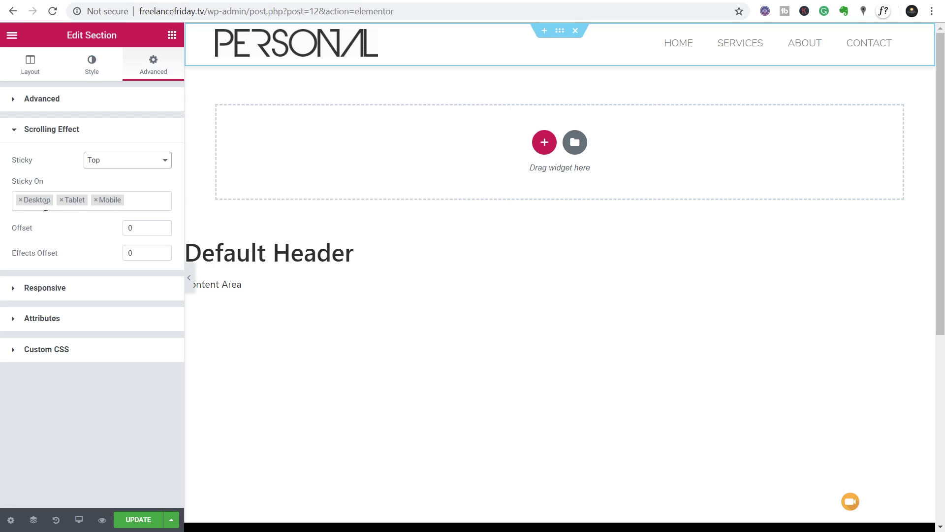
left_click(61, 201)
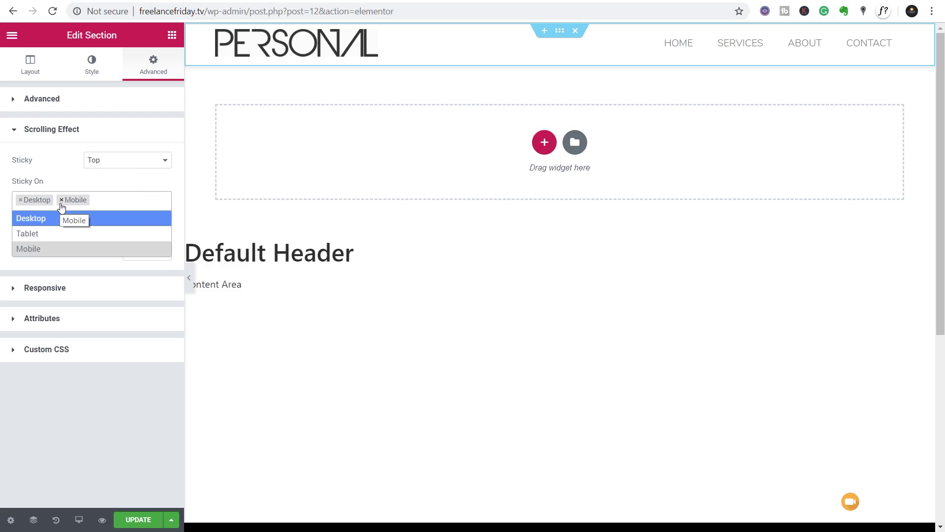
left_click(61, 200)
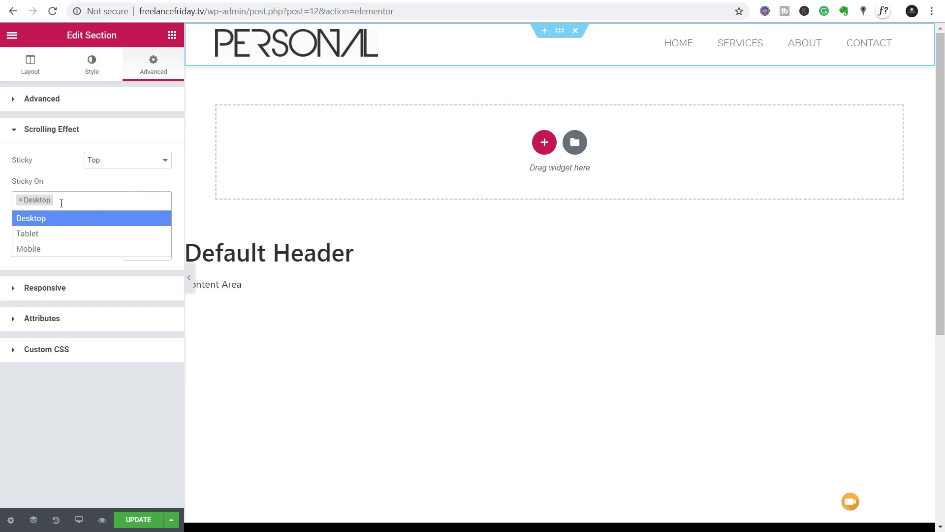
left_click(81, 188)
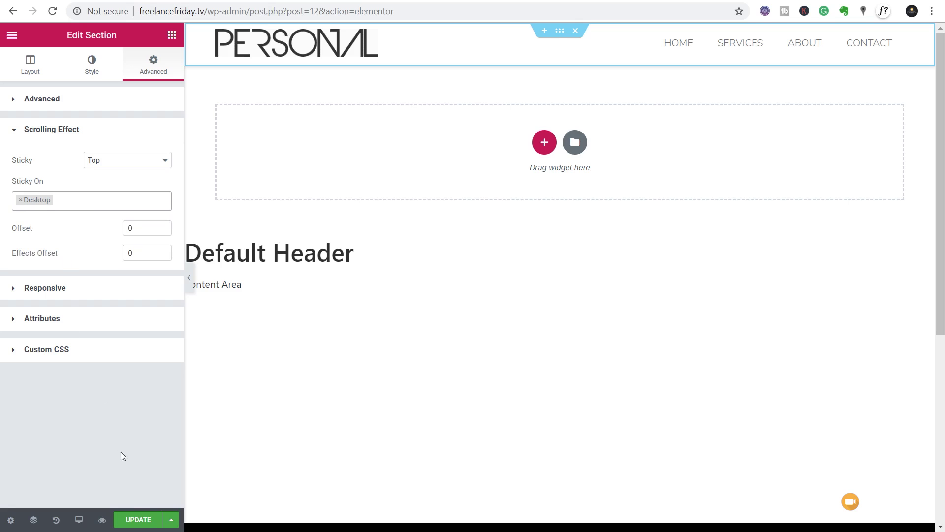
left_click(137, 521)
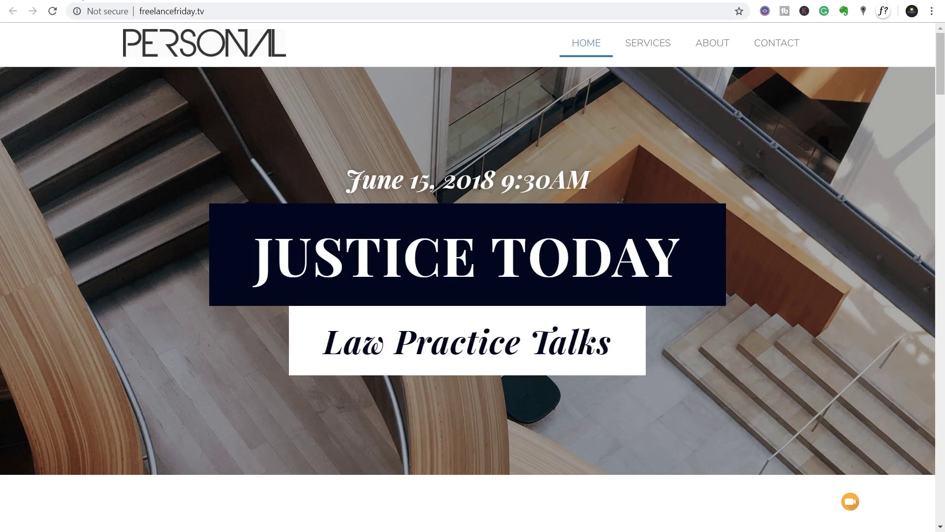
Reload the live homepage and check how the sticky, semi-transparent header behaves over the page's sections
left_click(50, 12)
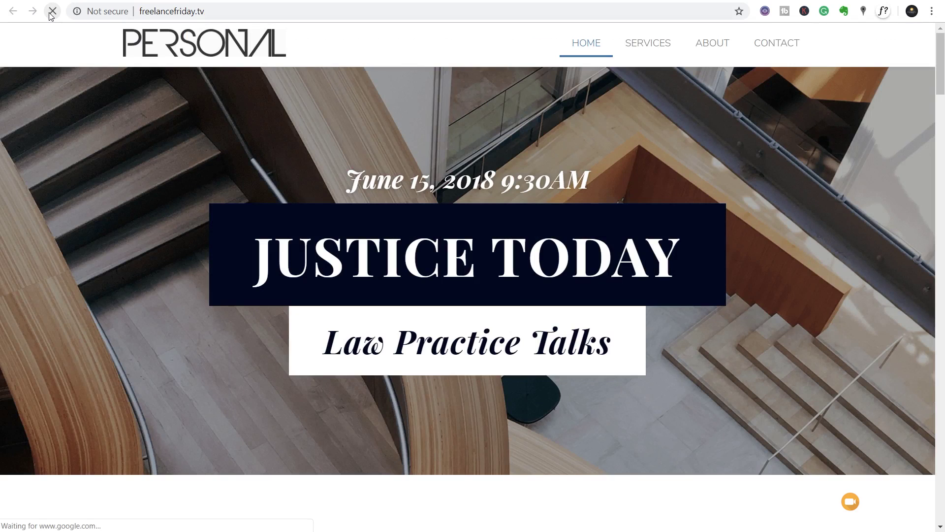
scroll(238, 181, "down", 8)
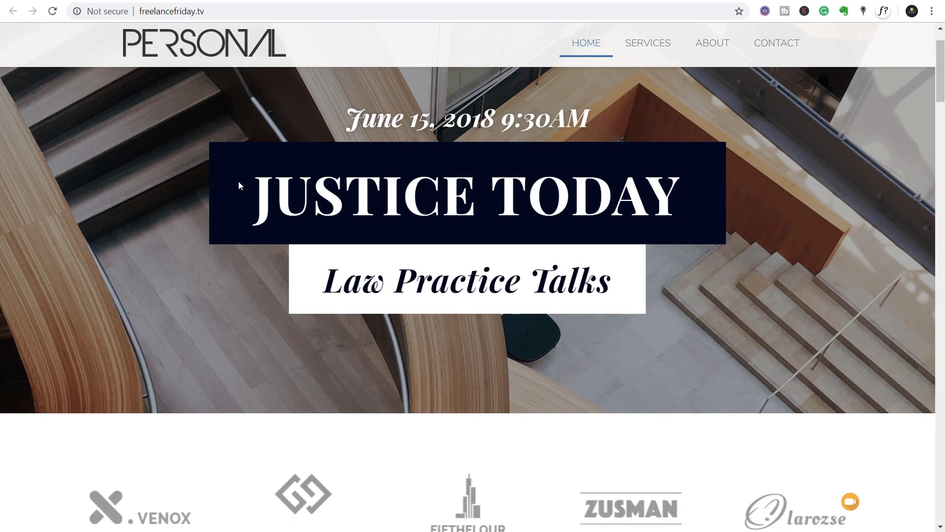
scroll(239, 181, "down", 15)
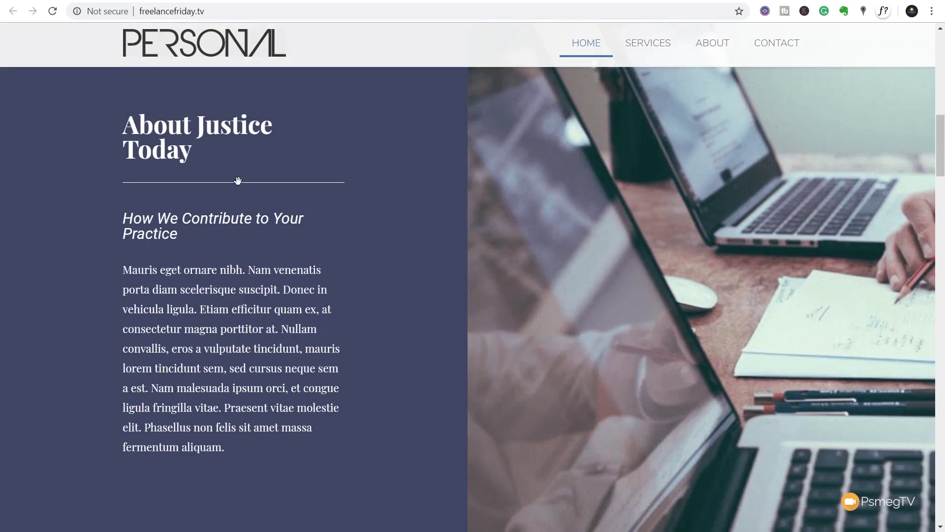
scroll(238, 183, "down", 14)
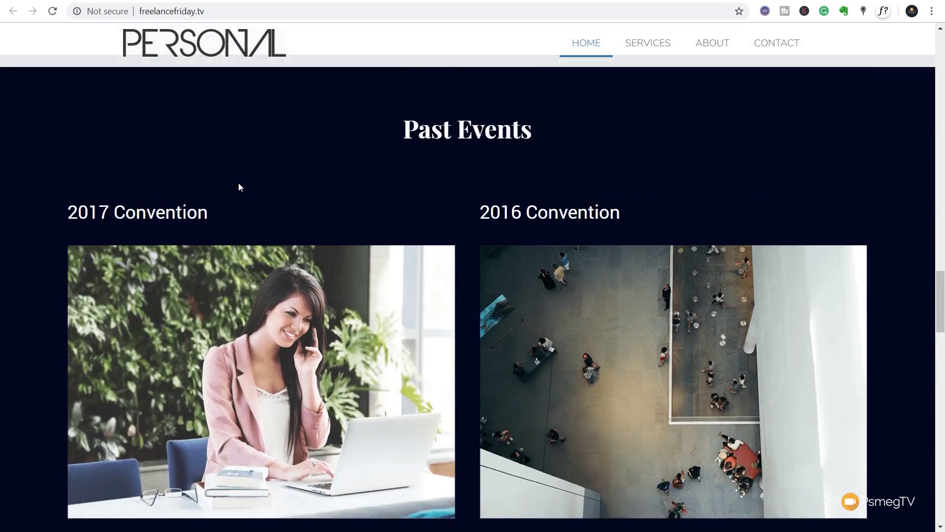
scroll(238, 187, "up", 15)
scroll(238, 187, "up", 15)
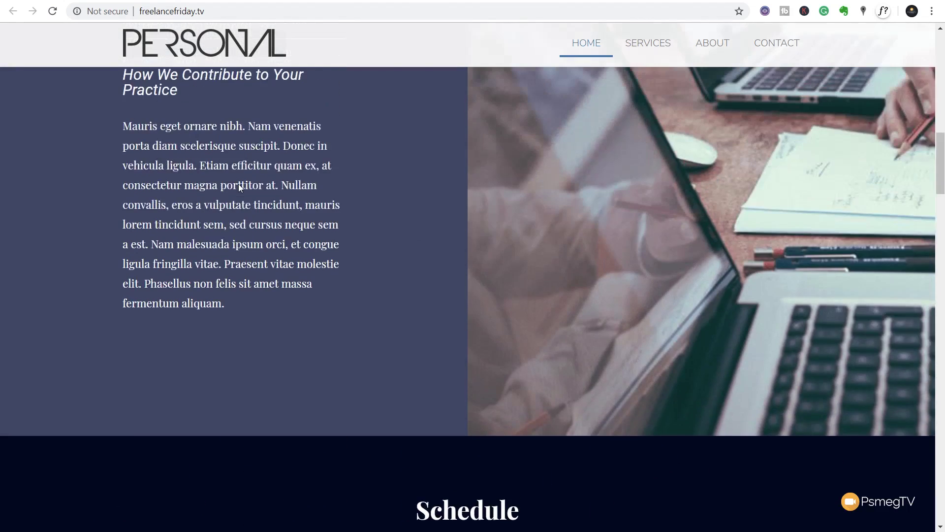
scroll(249, 185, "up", 2)
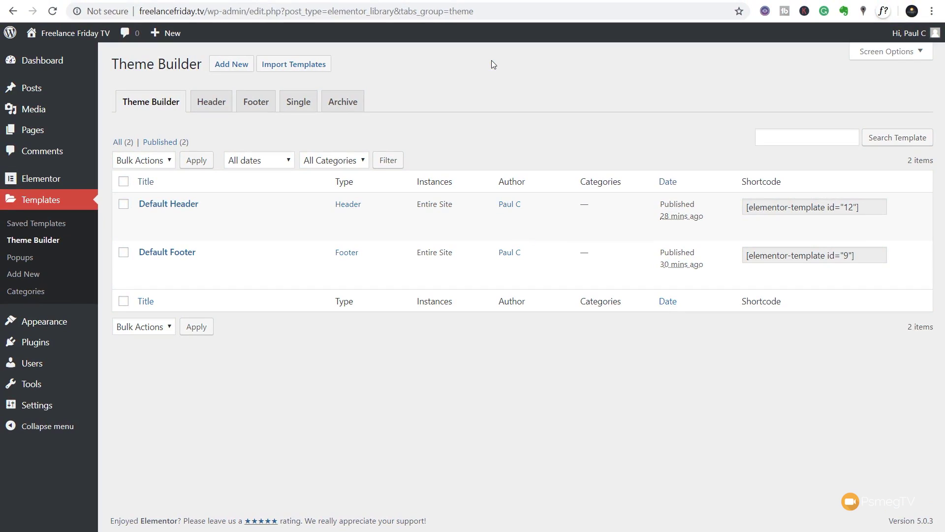
Create a new theme template of type Archive named Default Archive
left_click(347, 107)
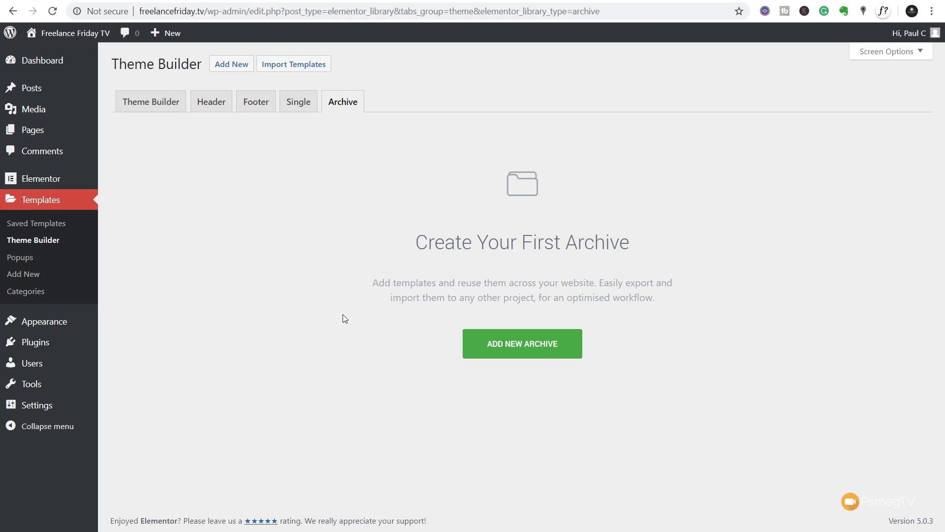
left_click(531, 344)
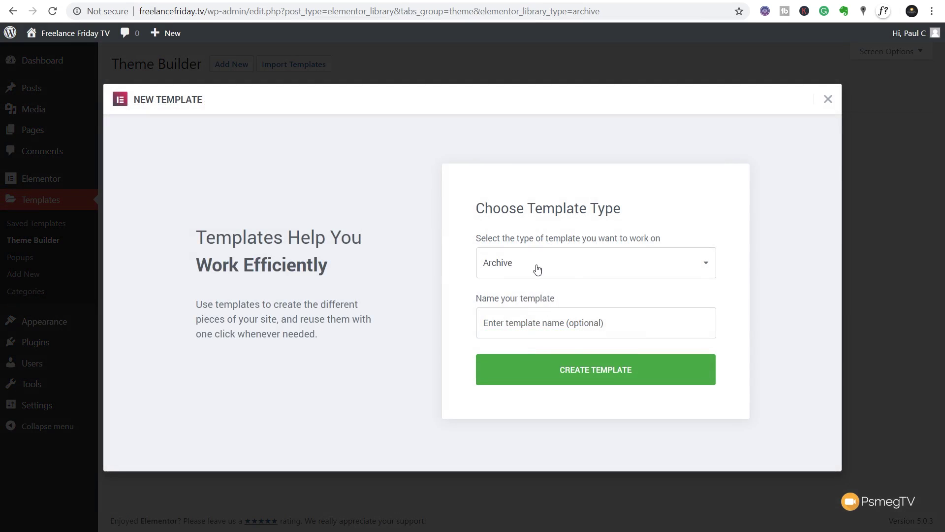
left_click(564, 265)
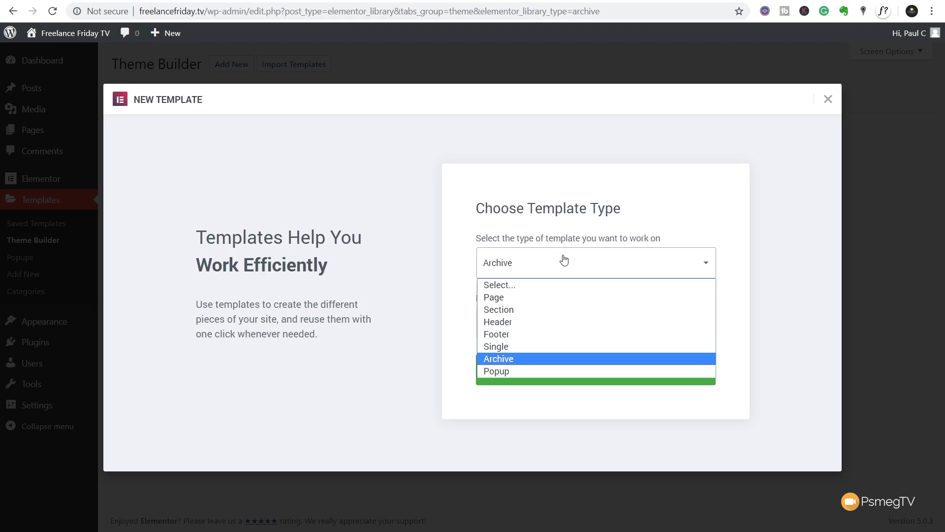
left_click(636, 212)
left_click(499, 325)
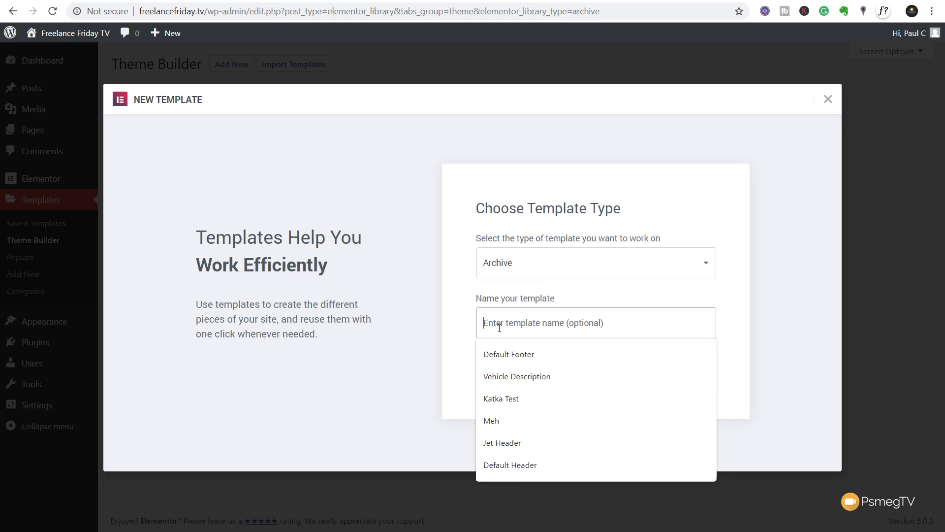
type("Default A")
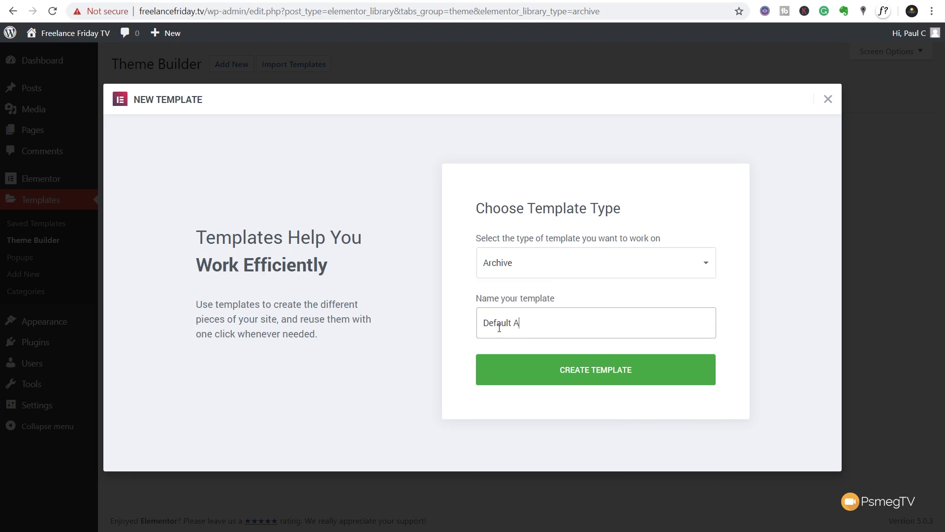
type("rchive")
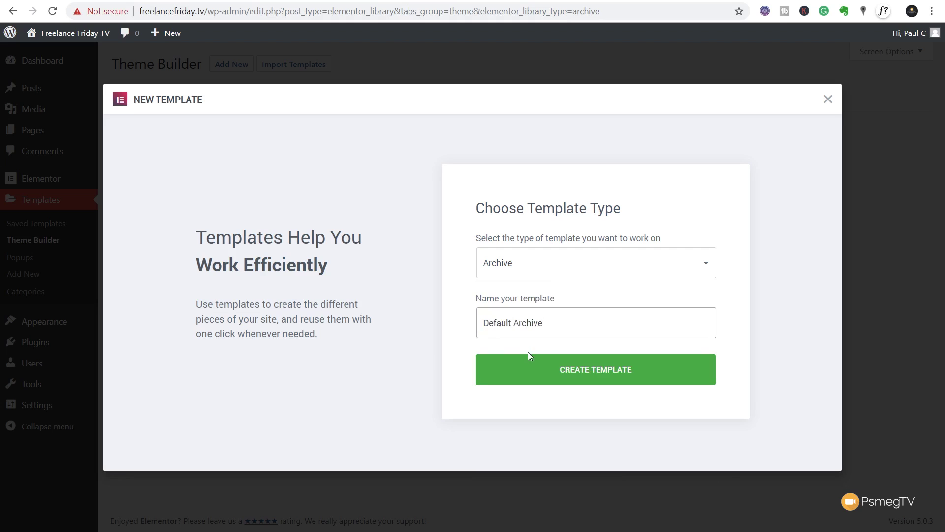
left_click(617, 384)
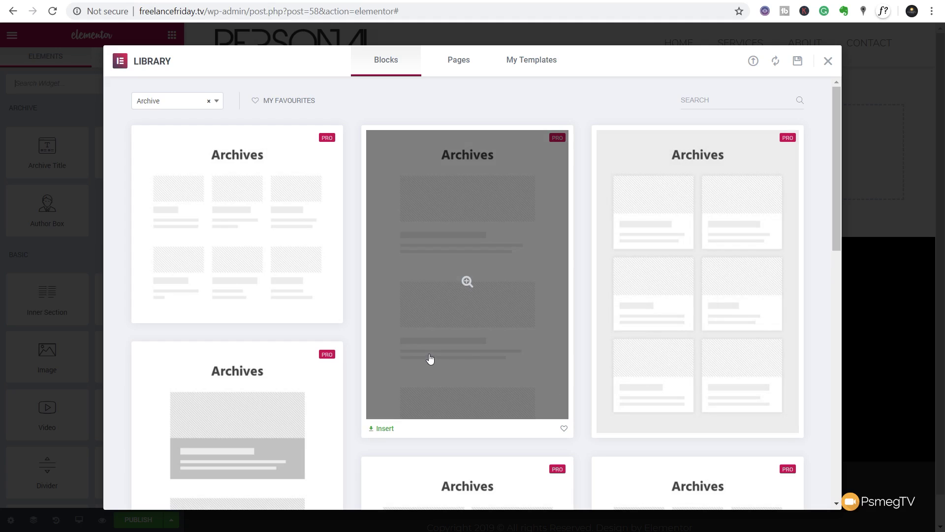
Insert the single-column Archives block with dark text areas below the images and look over its post listing
scroll(429, 359, "down", 7)
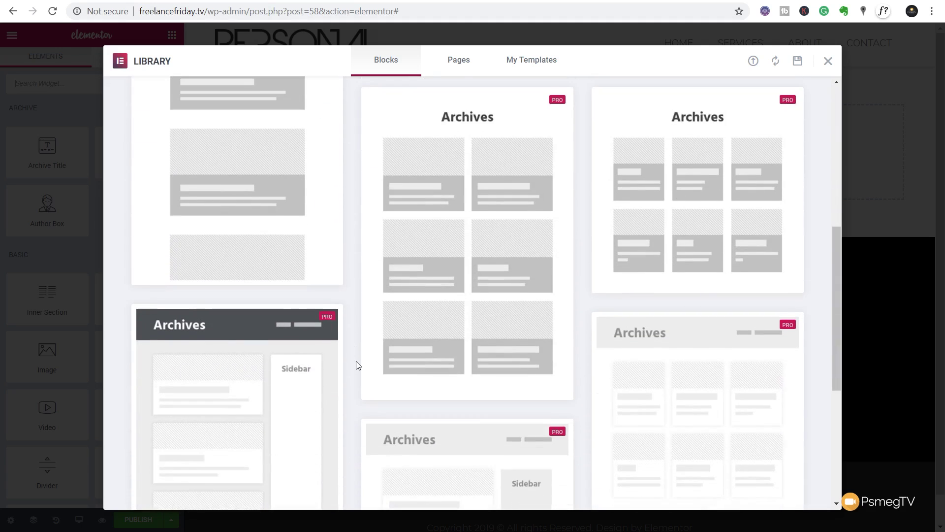
scroll(372, 368, "down", 1)
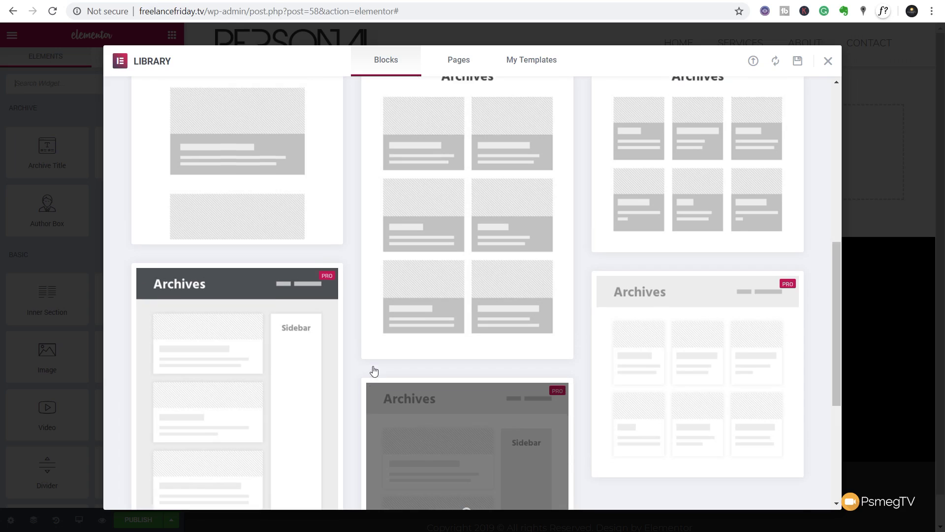
scroll(374, 371, "up", 2)
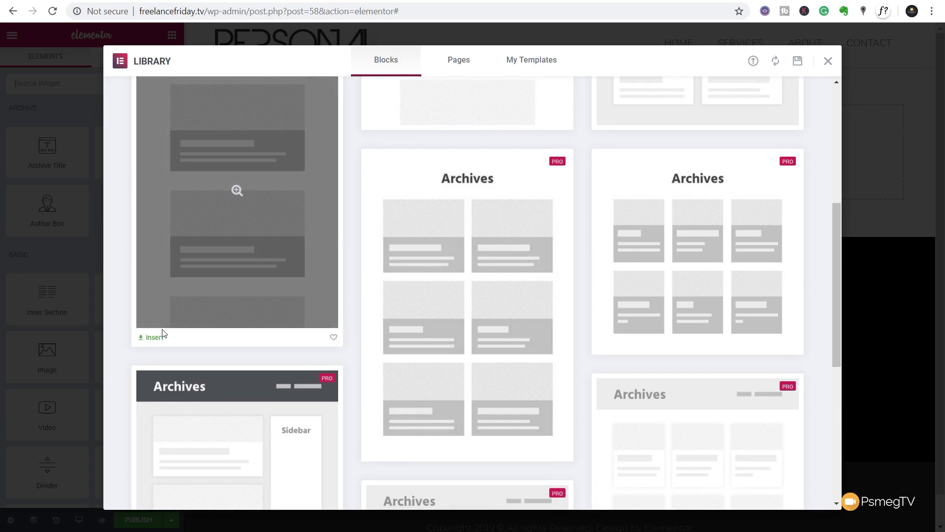
left_click(155, 337)
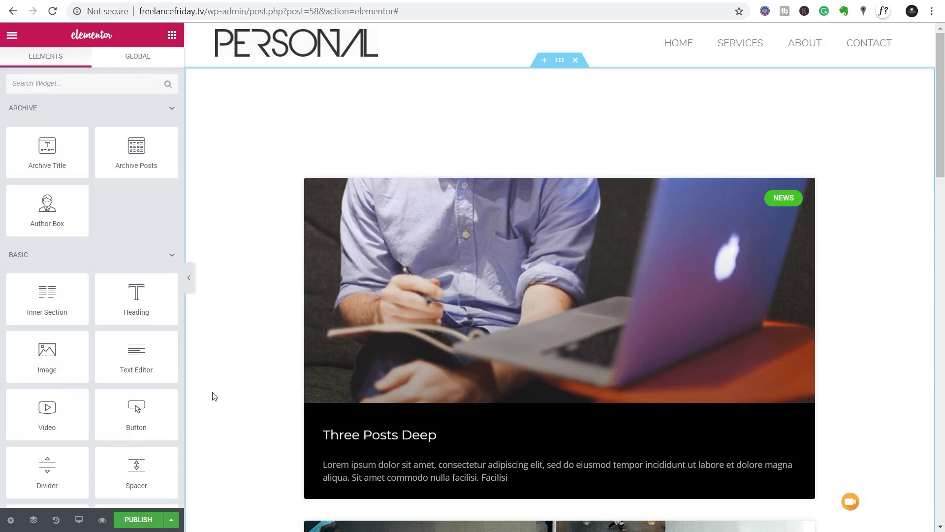
scroll(223, 384, "down", 10)
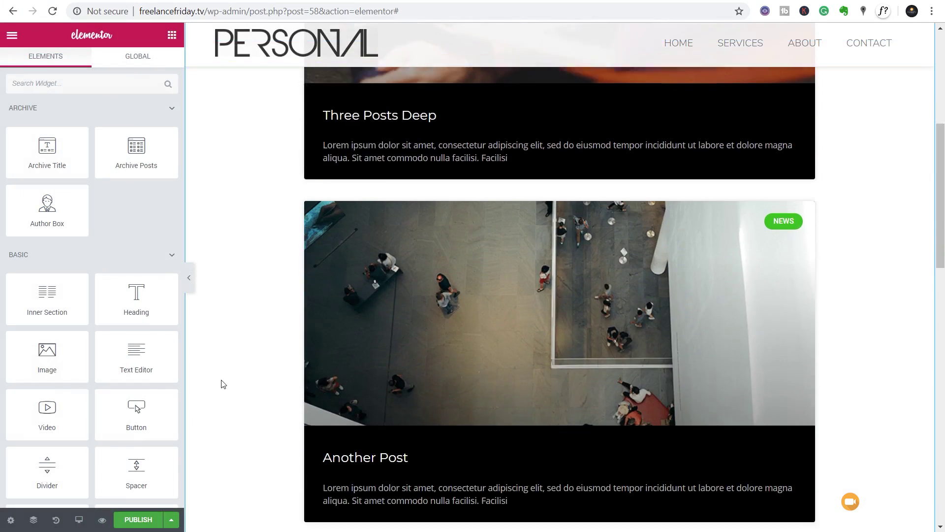
scroll(224, 384, "down", 5)
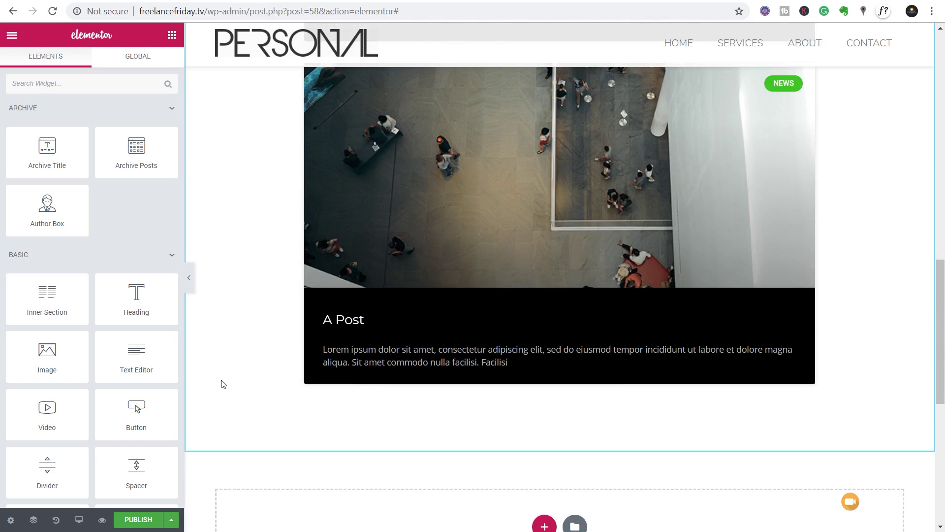
scroll(224, 384, "up", 14)
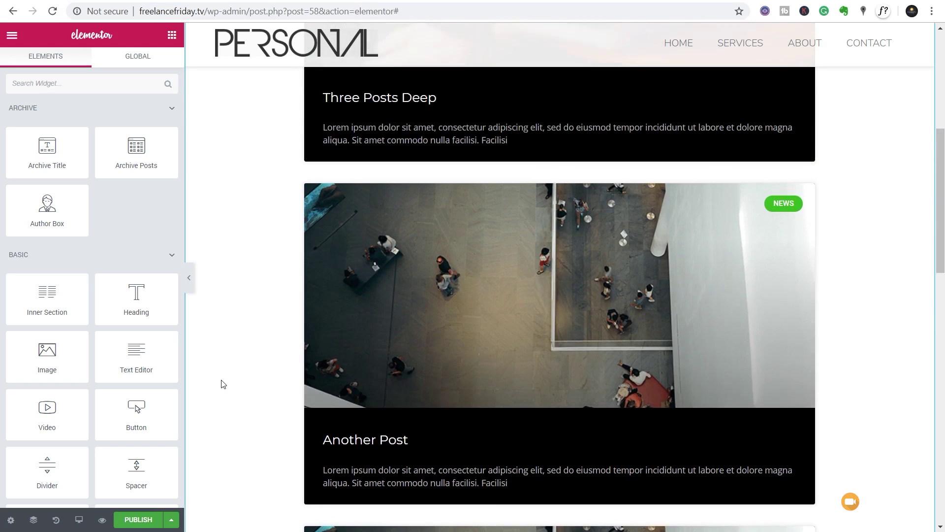
scroll(223, 384, "up", 2)
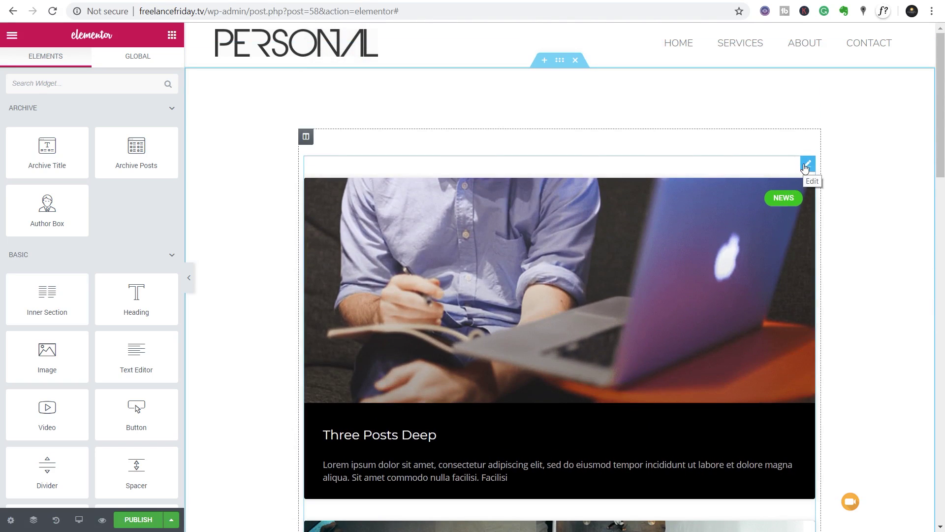
Try the Classic skin with 1 column on the Archive Posts widget, and return it to the Cards skin
left_click(806, 167)
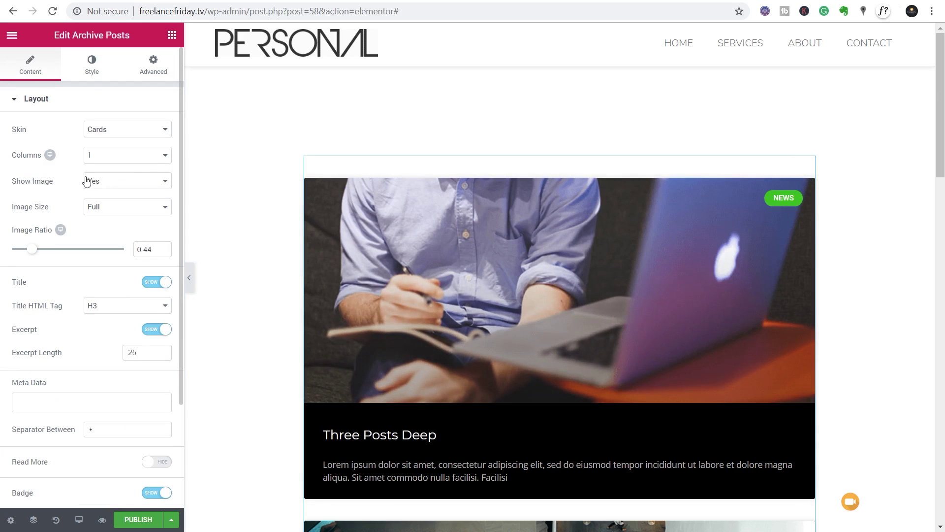
left_click(101, 131)
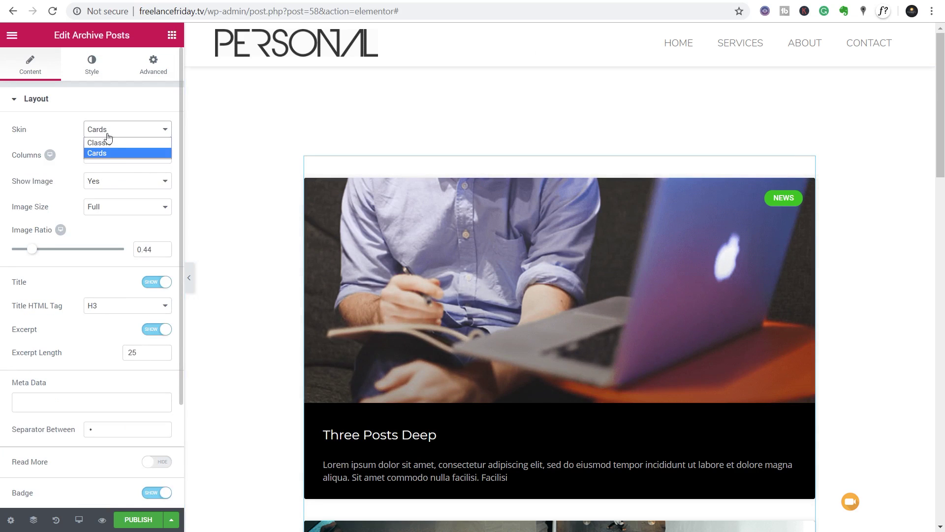
left_click(118, 143)
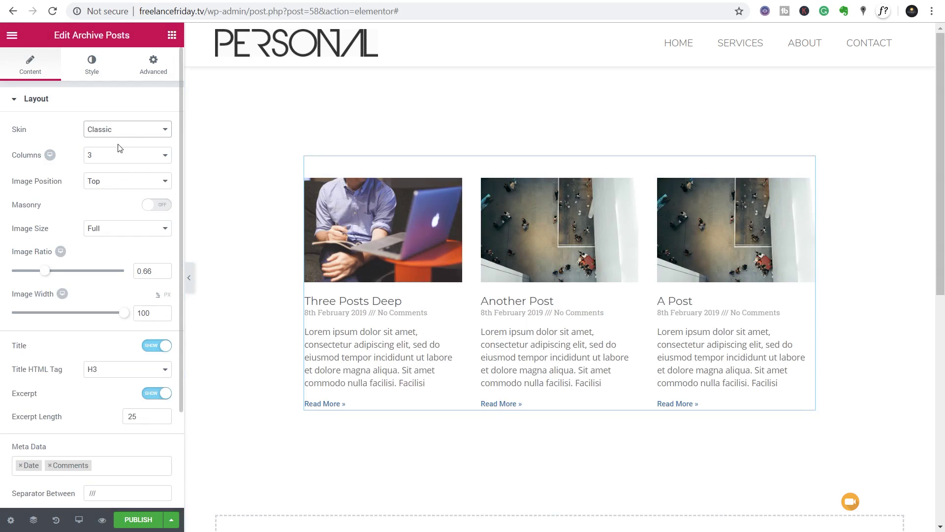
left_click(120, 157)
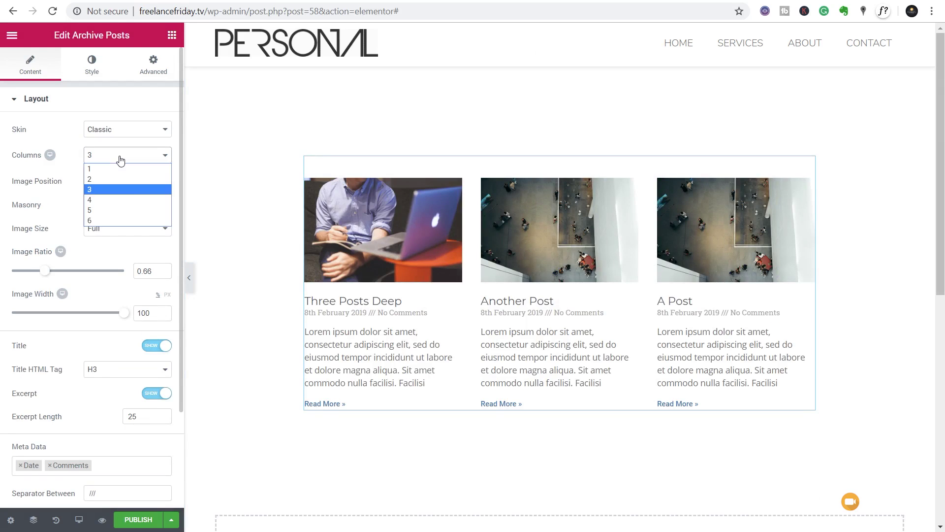
left_click(113, 170)
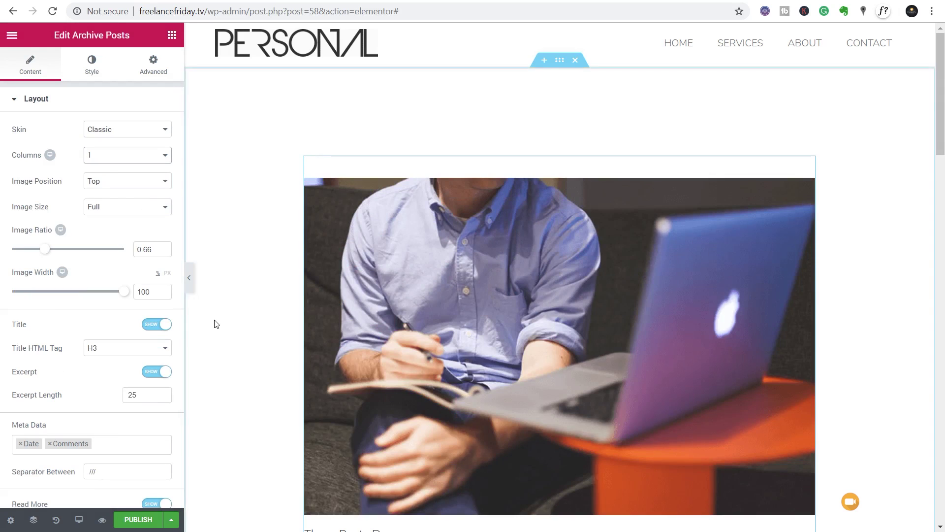
scroll(214, 321, "down", 5)
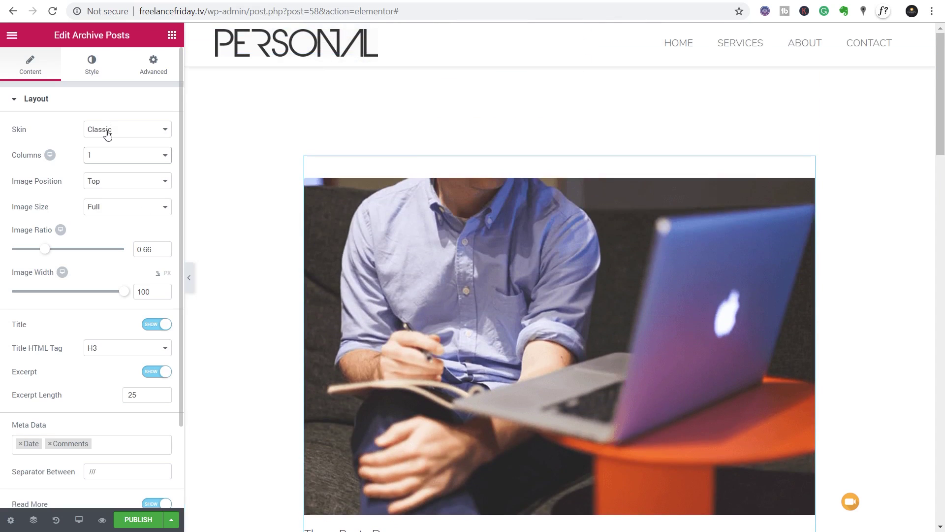
left_click(106, 130)
left_click(106, 153)
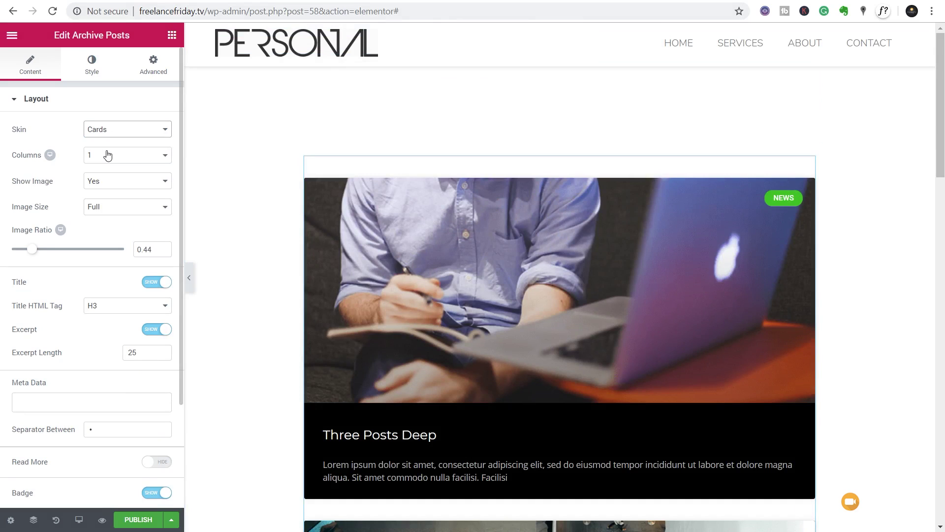
Publish the archive template with a display condition that includes All Archives
left_click(138, 520)
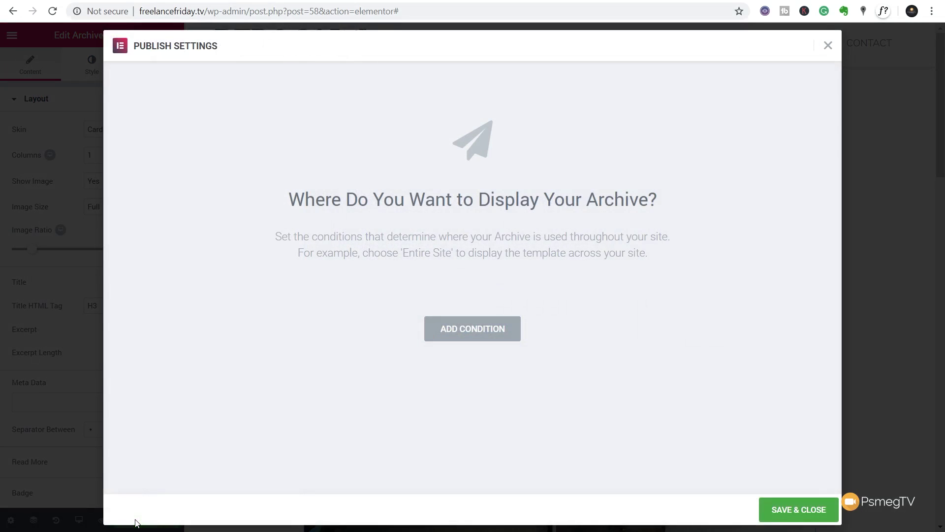
left_click(442, 336)
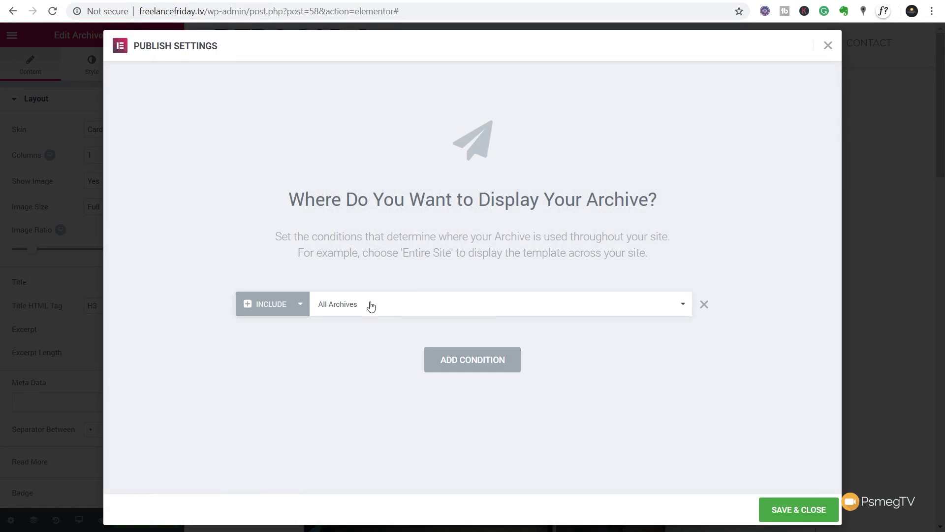
left_click(790, 512)
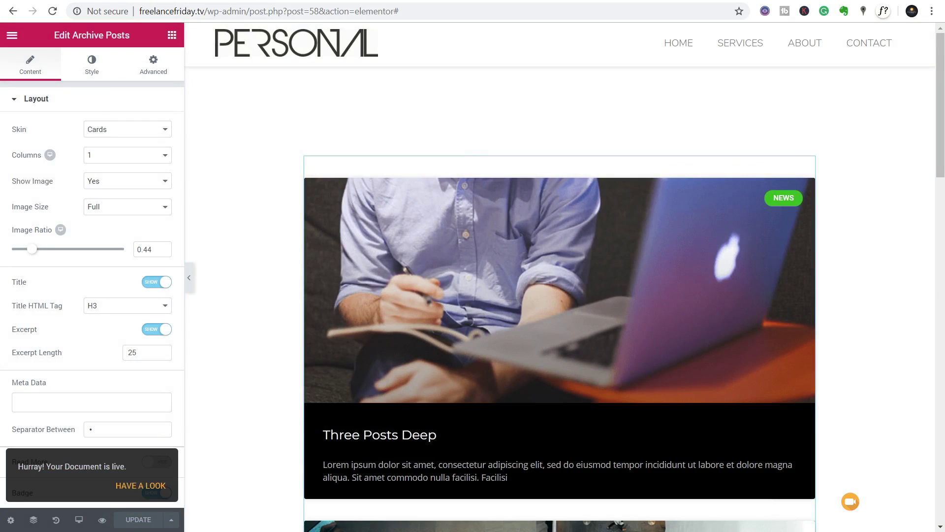
Exit the template editor to the dashboard and open the Theme Builder template list
left_click(13, 37)
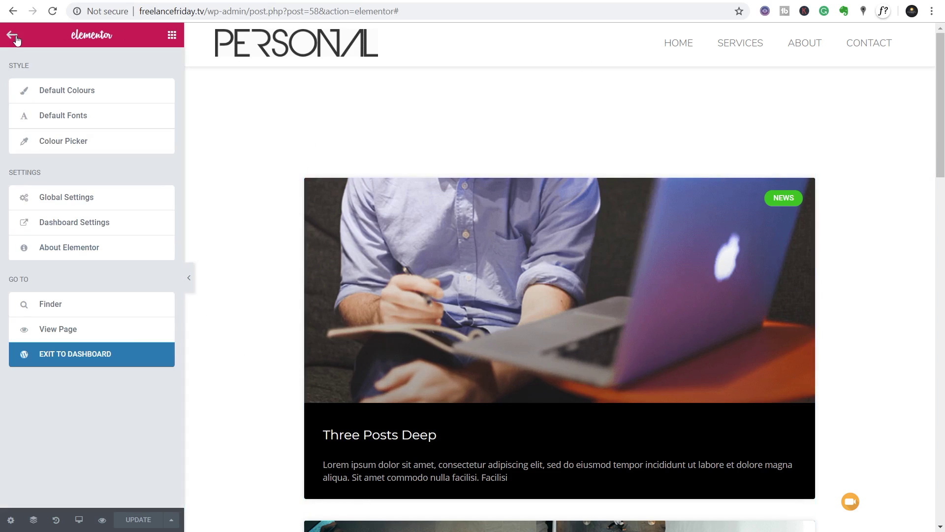
left_click(61, 365)
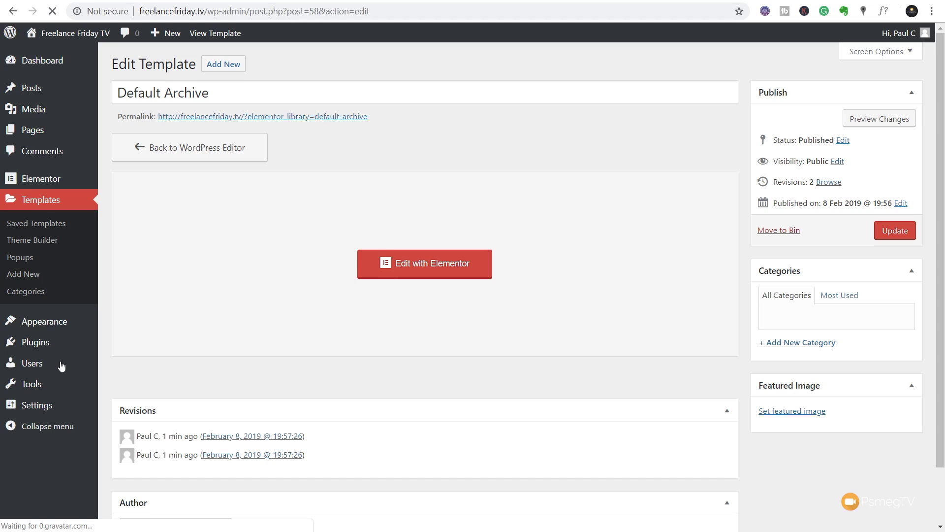
left_click(31, 241)
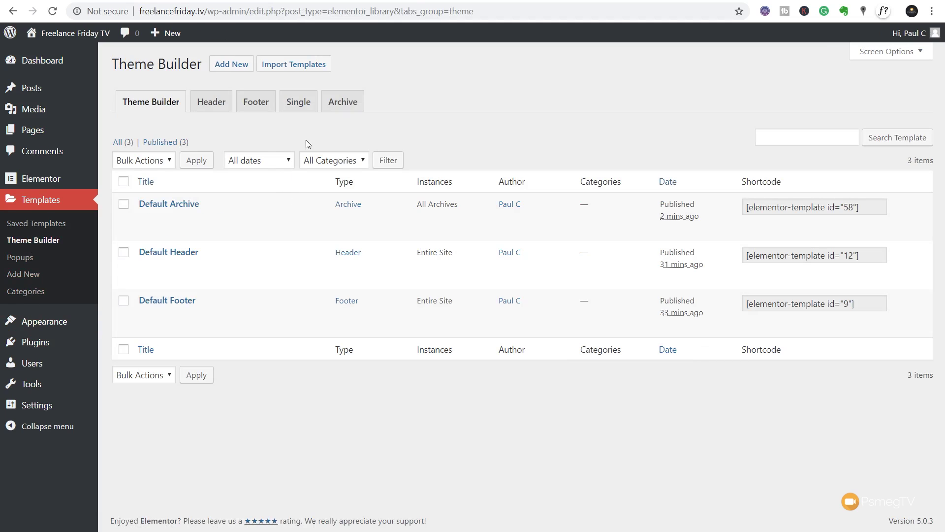
Create a new theme template of type Single for the Post post type, named Default Single
left_click(304, 104)
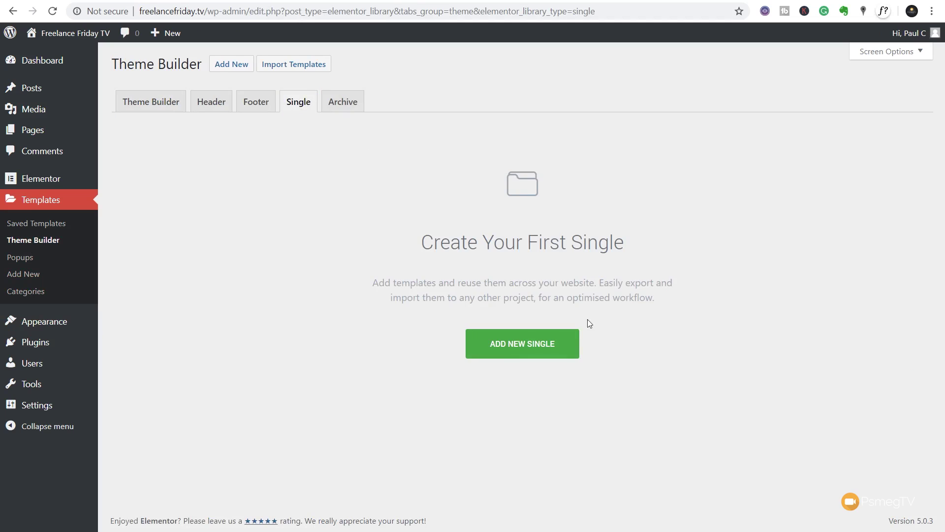
left_click(520, 346)
left_click(529, 359)
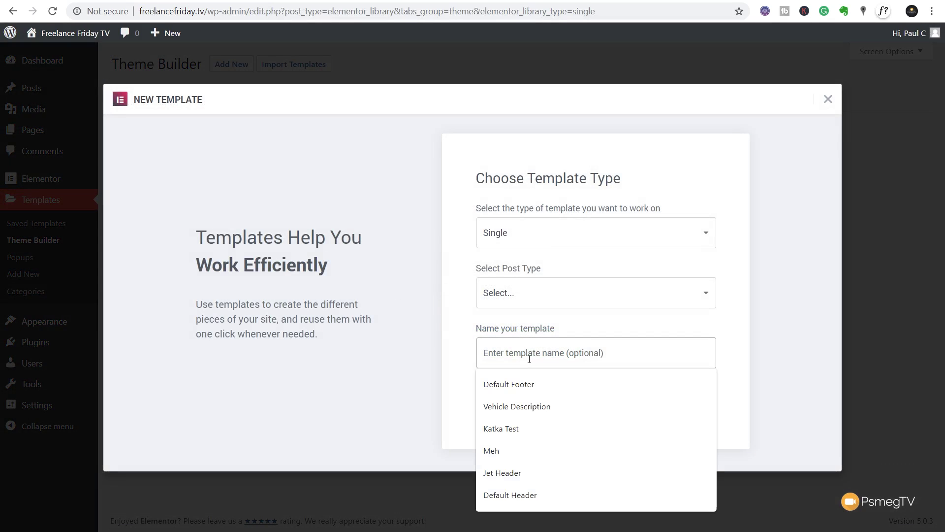
type("Default Single")
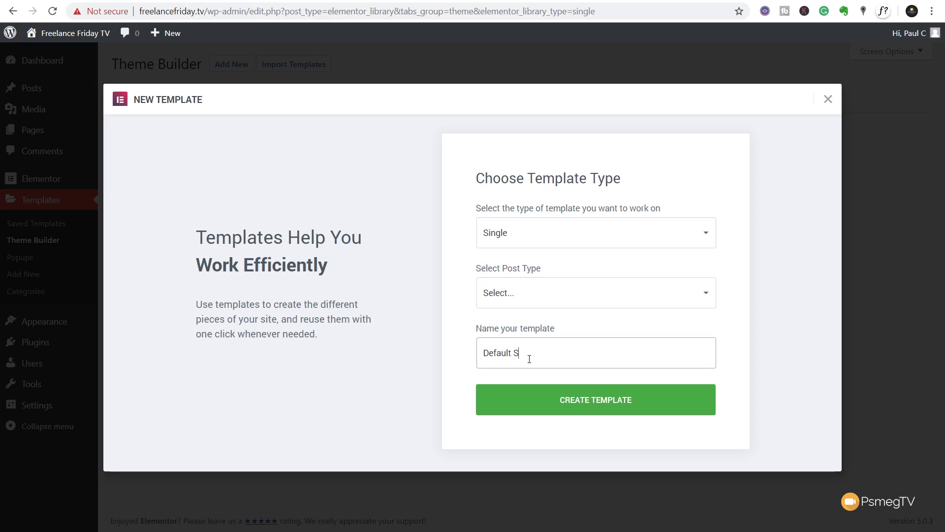
key("BackSpace")
type("le")
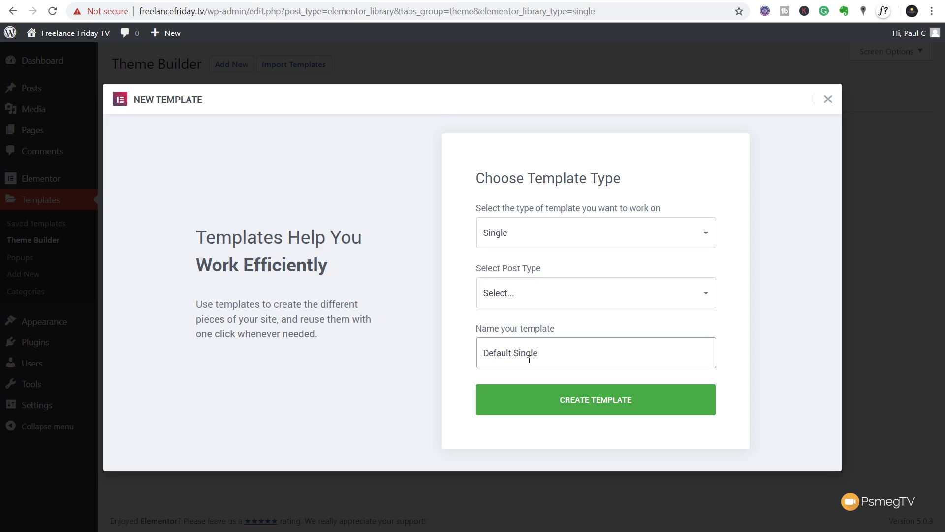
left_click(522, 295)
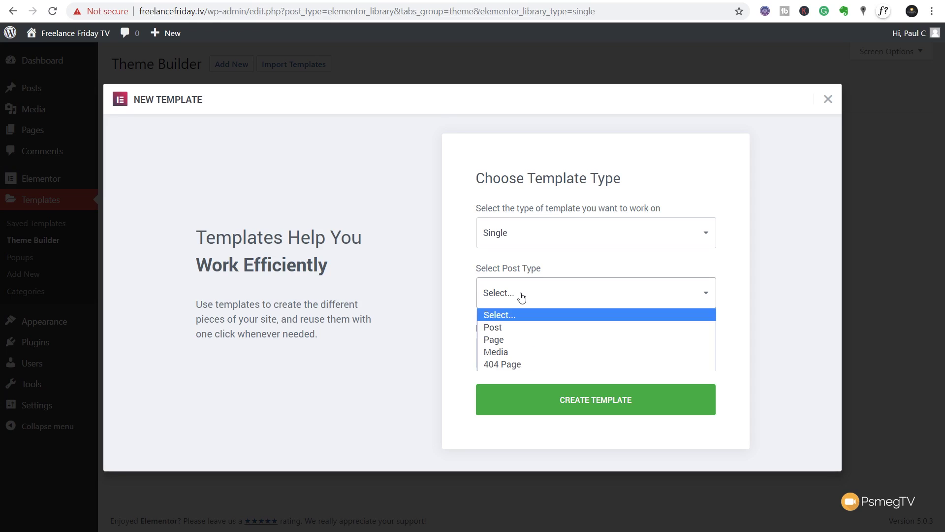
left_click(512, 328)
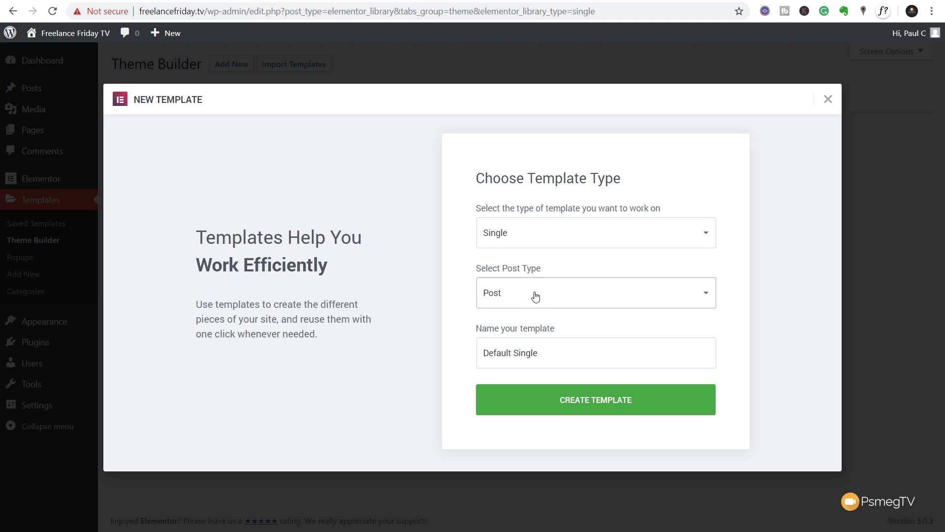
left_click(562, 407)
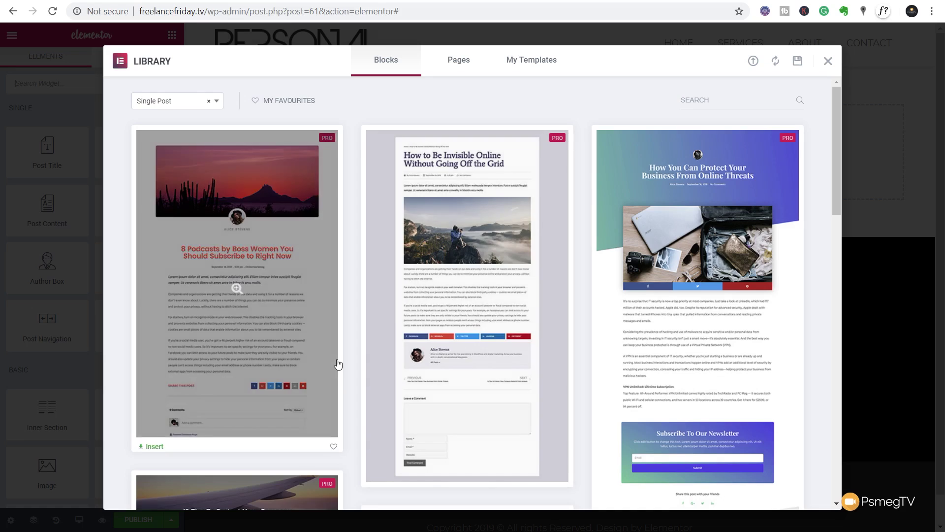
Insert the Single Post block with the "Like this article?" share buttons from the library, importing its document settings
scroll(339, 367, "down", 5)
scroll(344, 373, "down", 6)
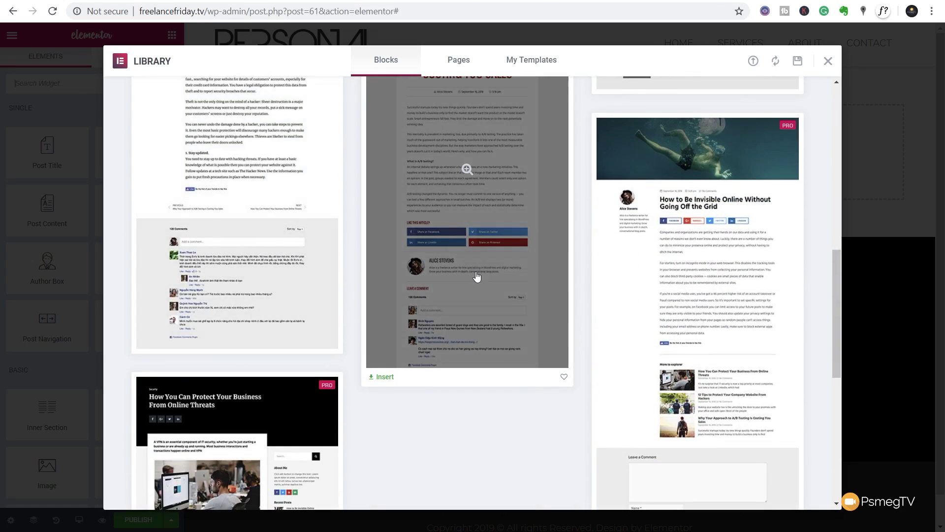
left_click(387, 378)
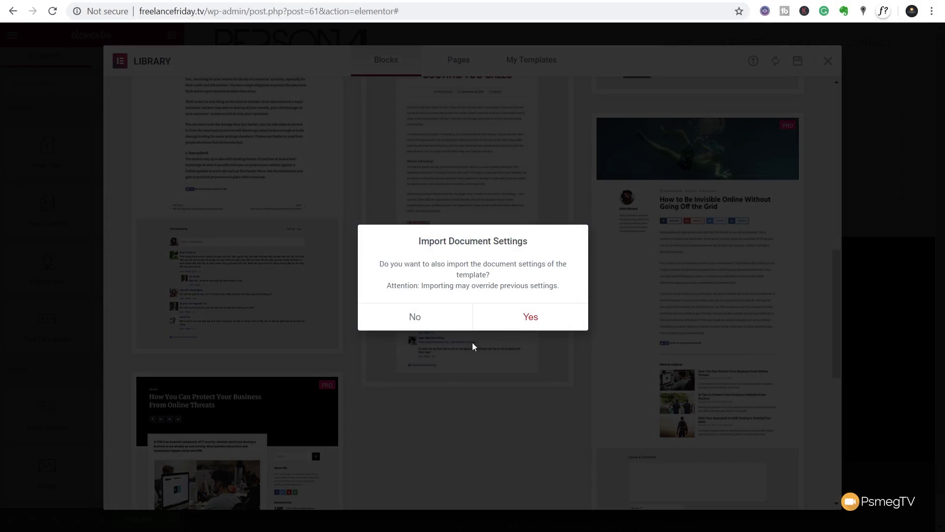
left_click(530, 319)
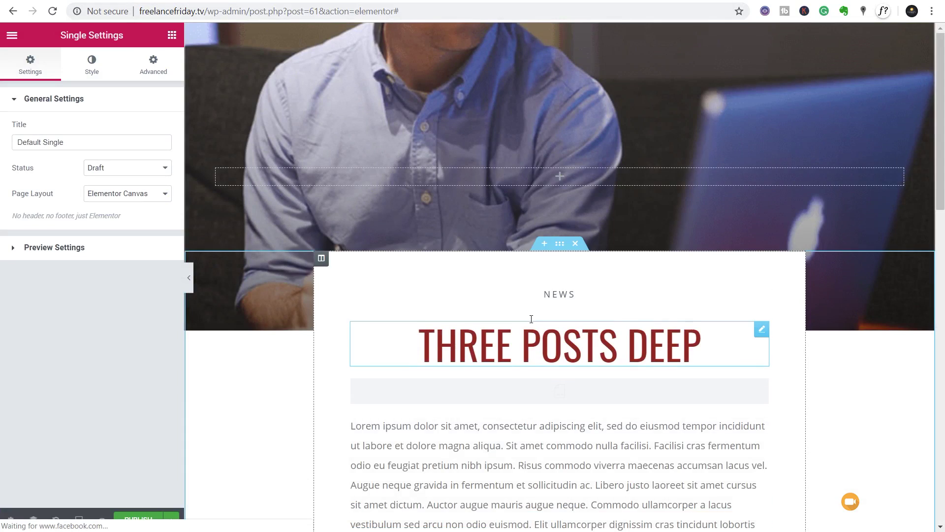
scroll(827, 387, "down", 15)
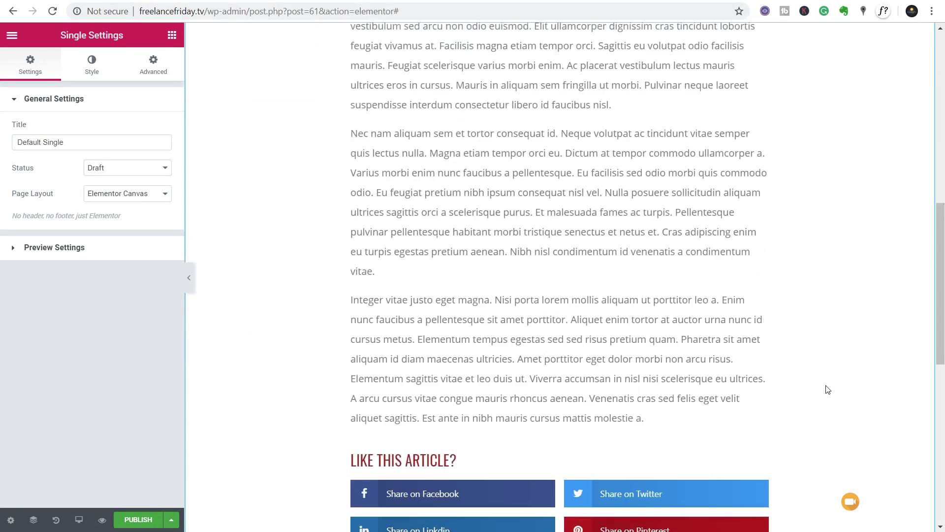
scroll(828, 389, "up", 15)
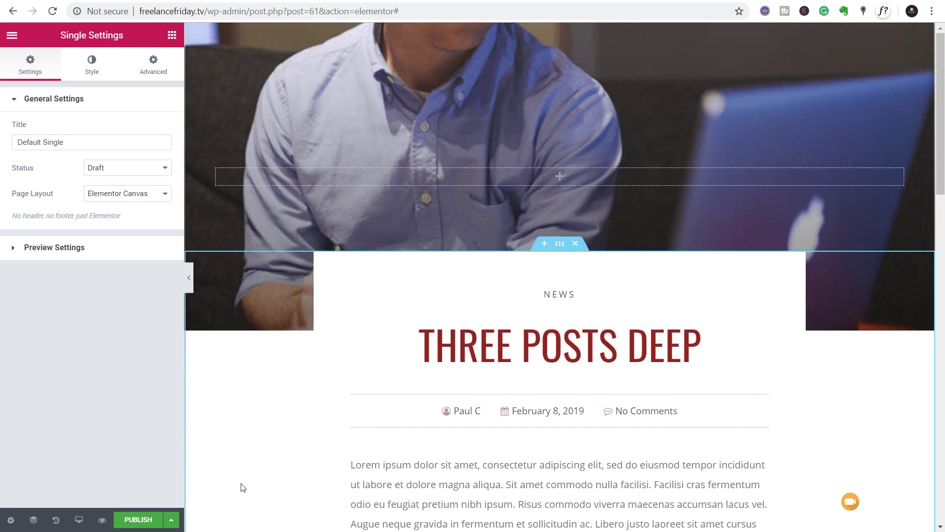
Publish the single template with a display condition that includes All Posts
left_click(138, 519)
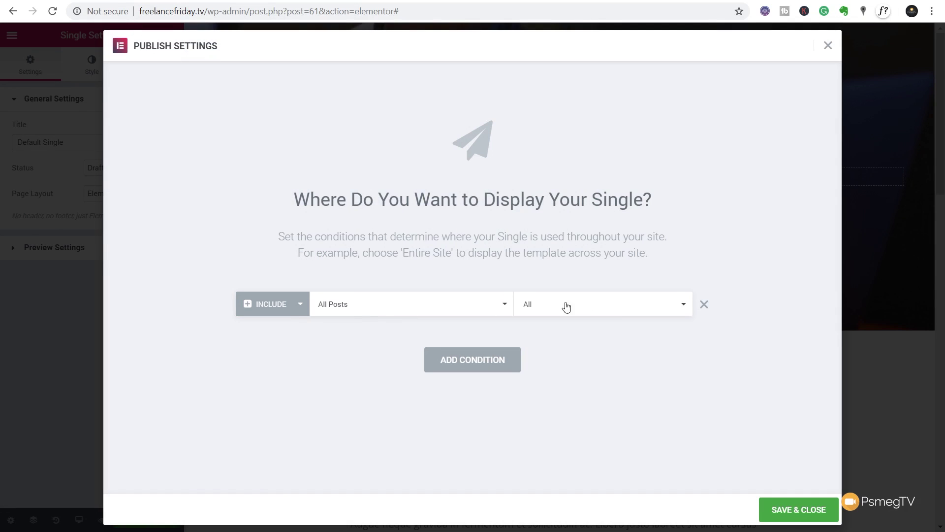
left_click(590, 304)
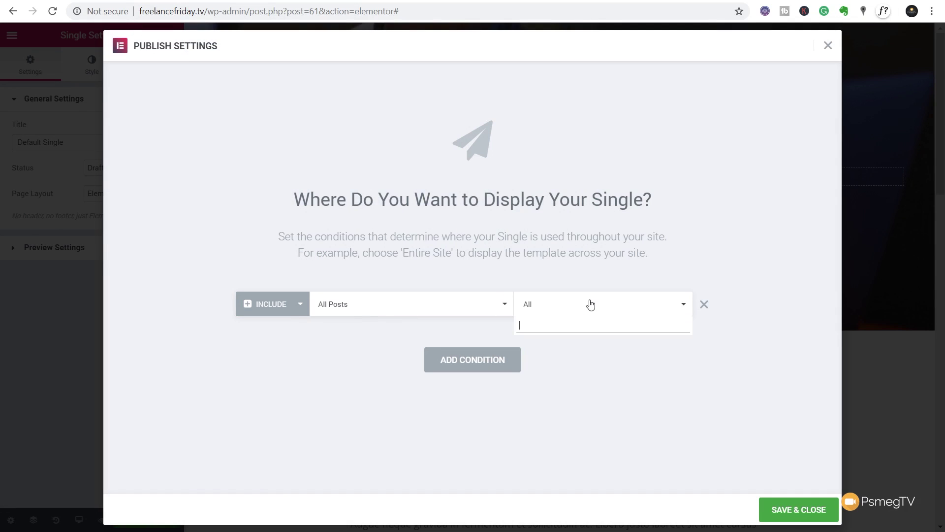
left_click(339, 355)
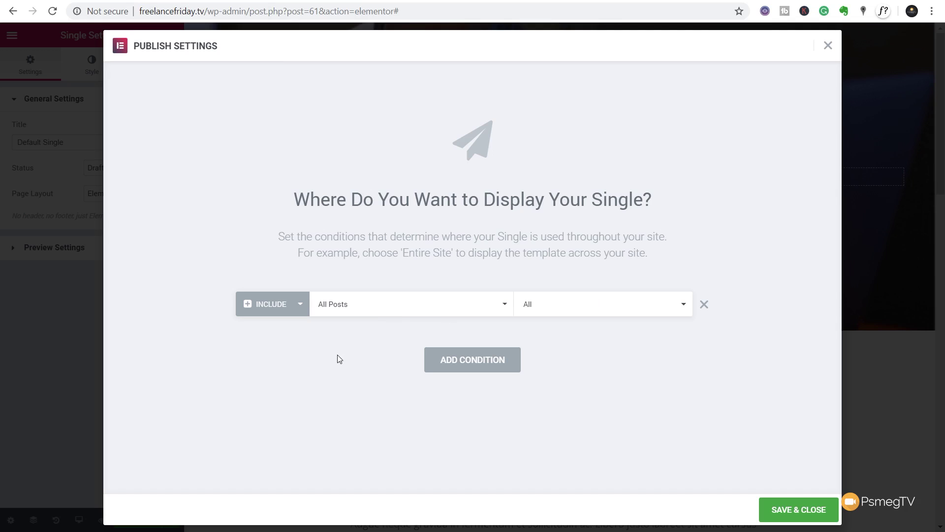
left_click(797, 512)
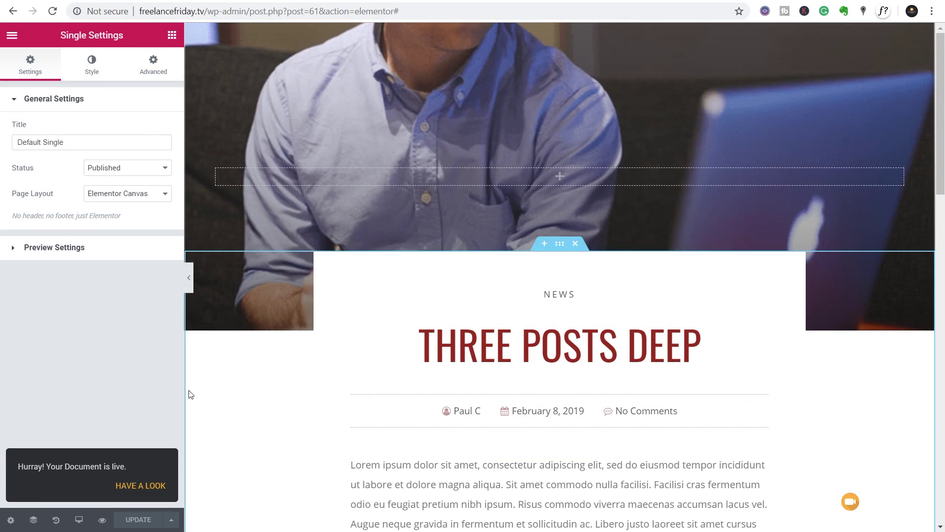
Exit the template editor to the dashboard, and create and publish a new page titled News
left_click(11, 35)
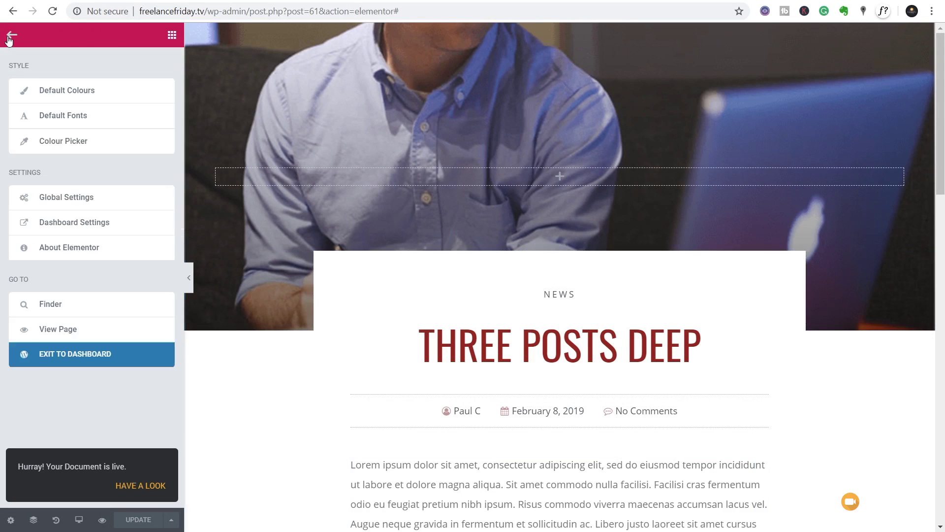
left_click(63, 355)
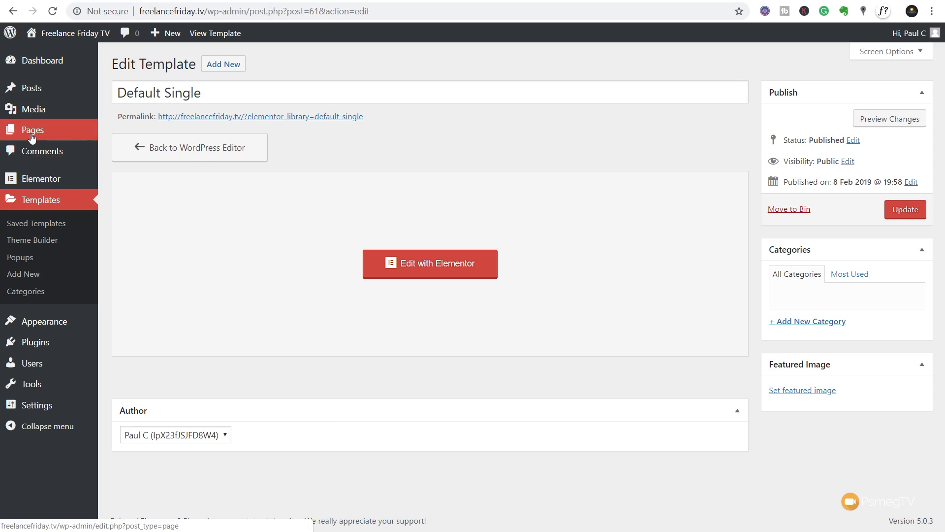
mouse_move(60, 139)
left_click(142, 150)
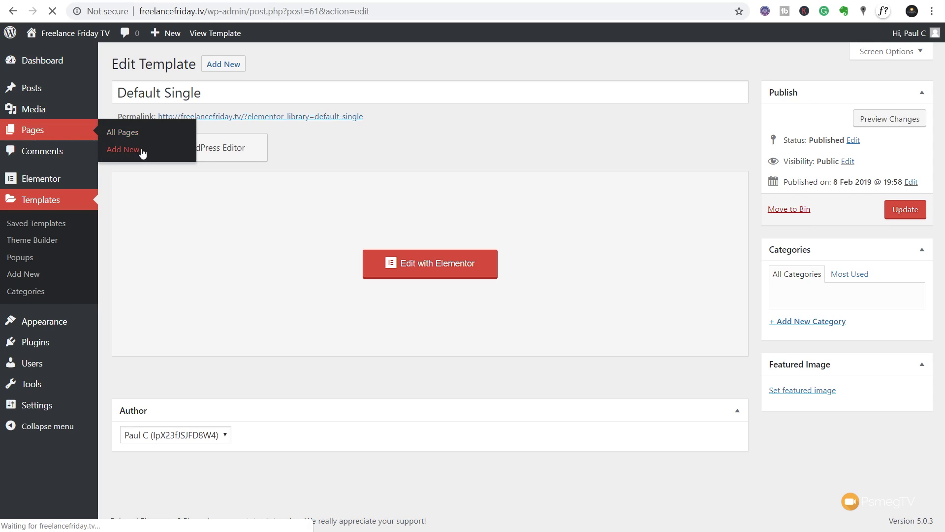
left_click(169, 97)
type("News")
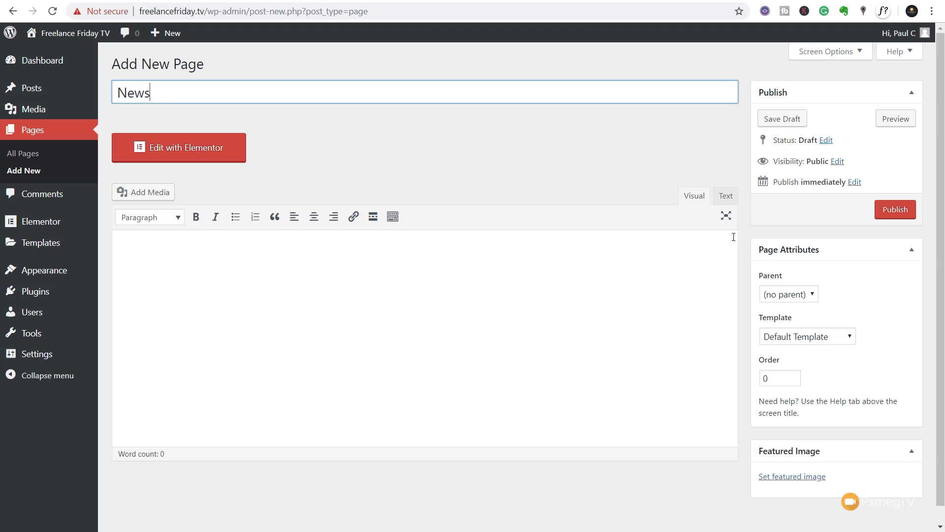
left_click(899, 215)
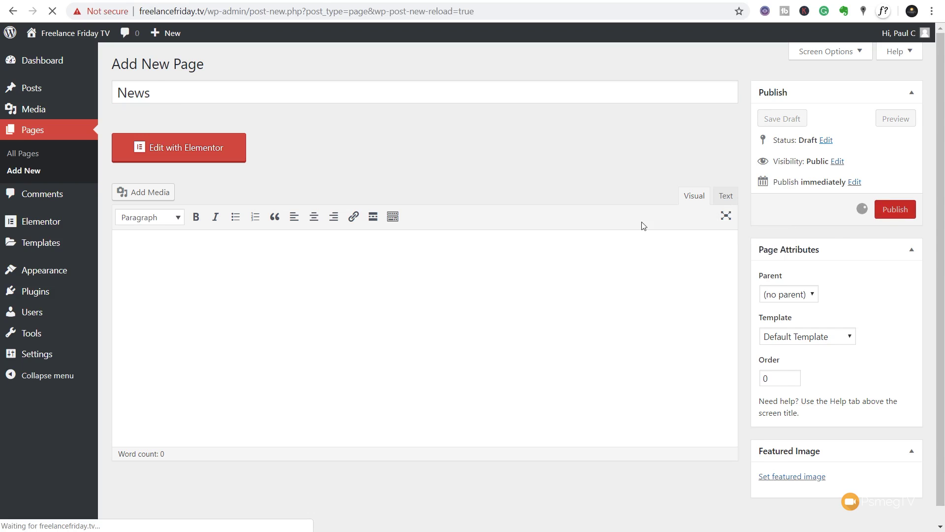
Set the Posts page to News in the Reading settings and save the changes
mouse_move(78, 362)
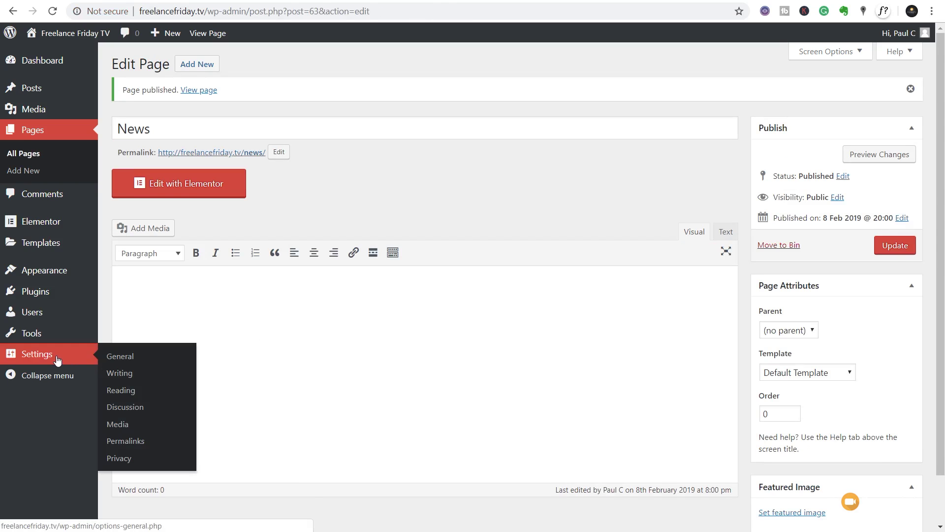
left_click(122, 392)
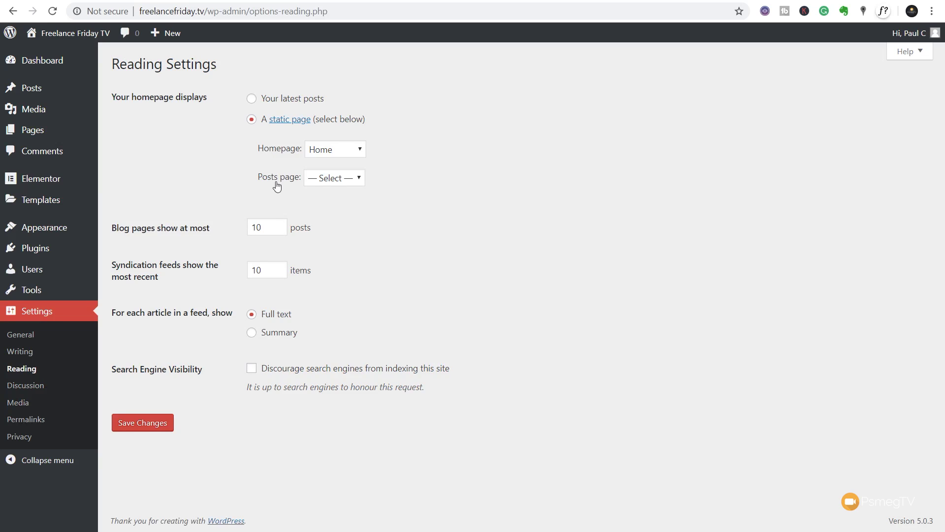
left_click(334, 182)
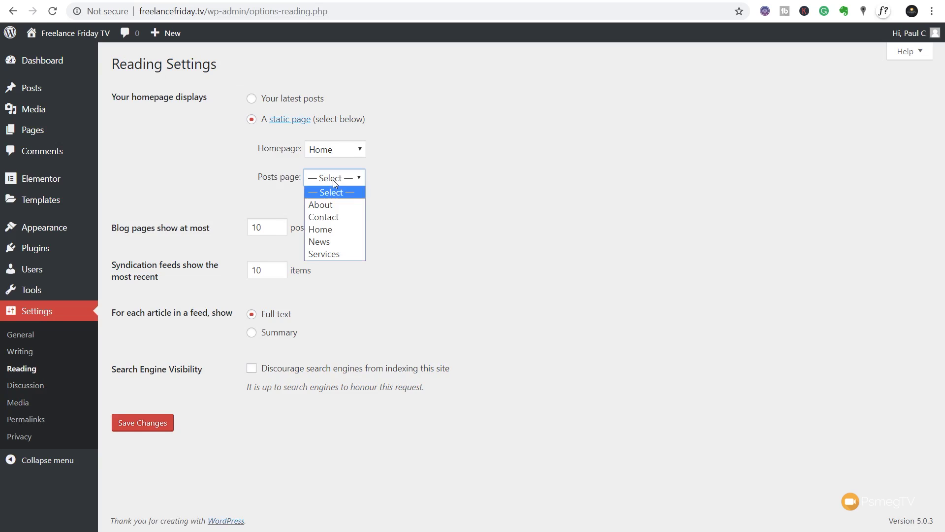
left_click(329, 241)
left_click(137, 426)
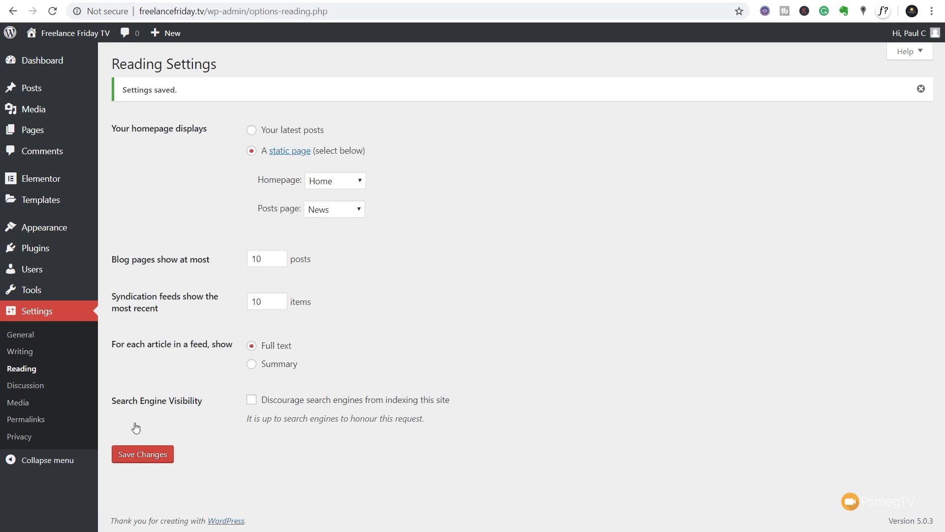
Add the News page to the Main Menu between Services and About, and save the menu
mouse_move(42, 231)
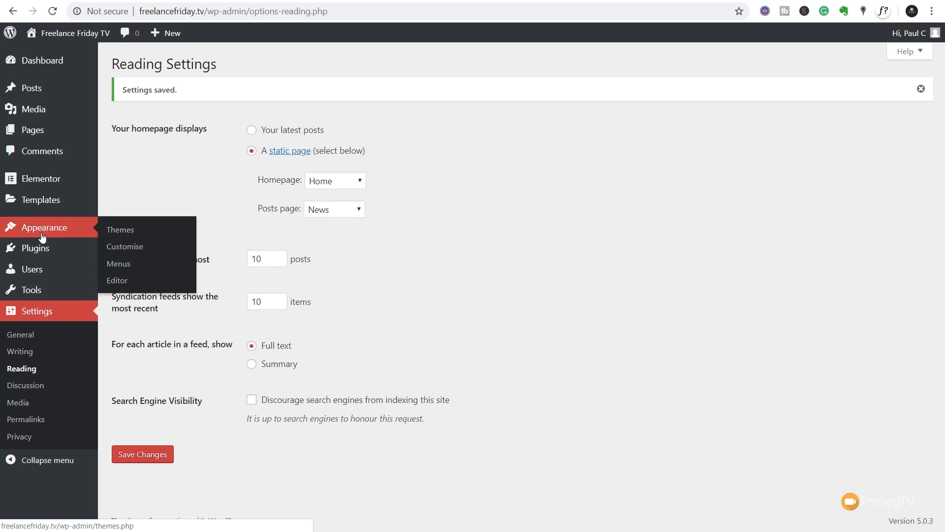
left_click(117, 262)
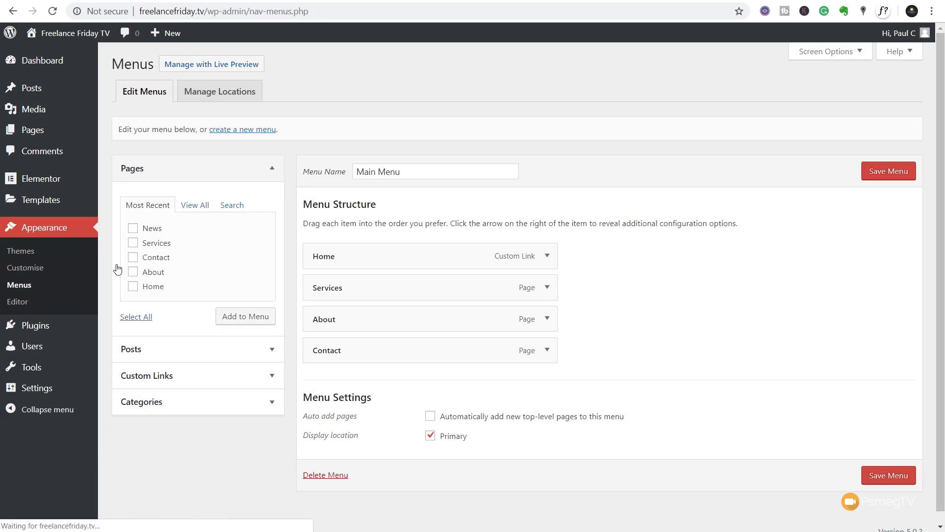
left_click(149, 230)
left_click(227, 316)
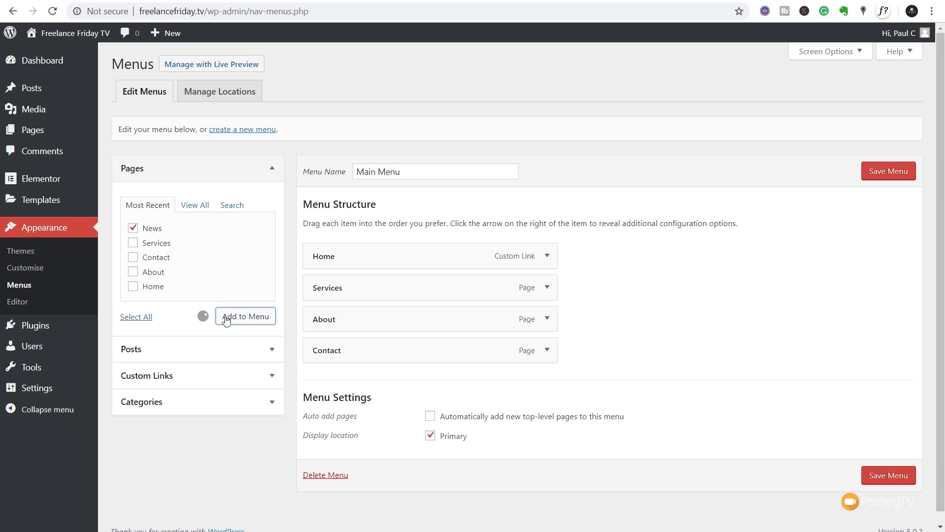
left_click_drag(376, 380, 372, 315)
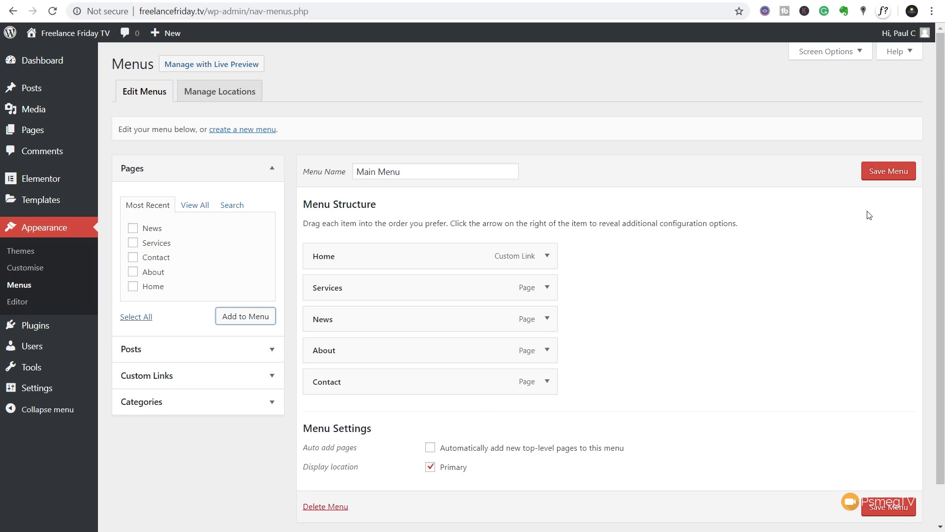
left_click(888, 172)
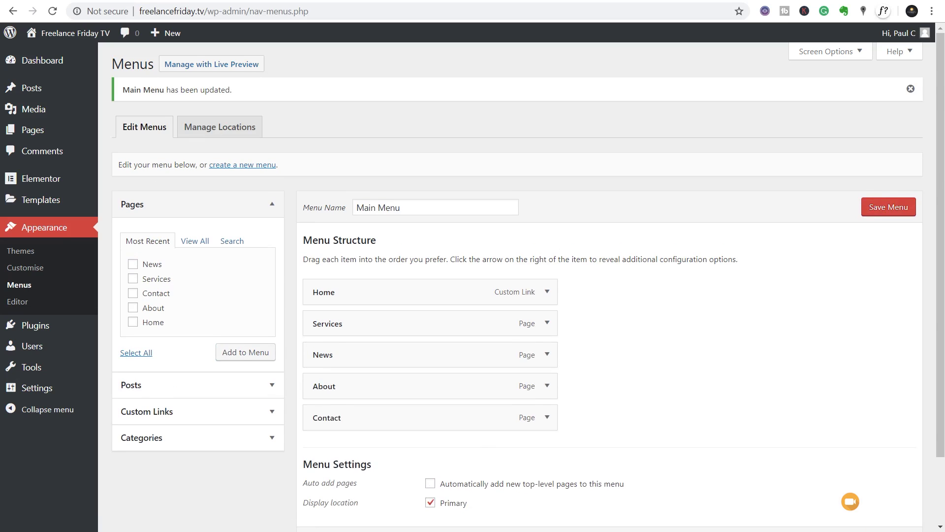
Reload the live site and examine the News page with its list of posts
left_click(99, 0)
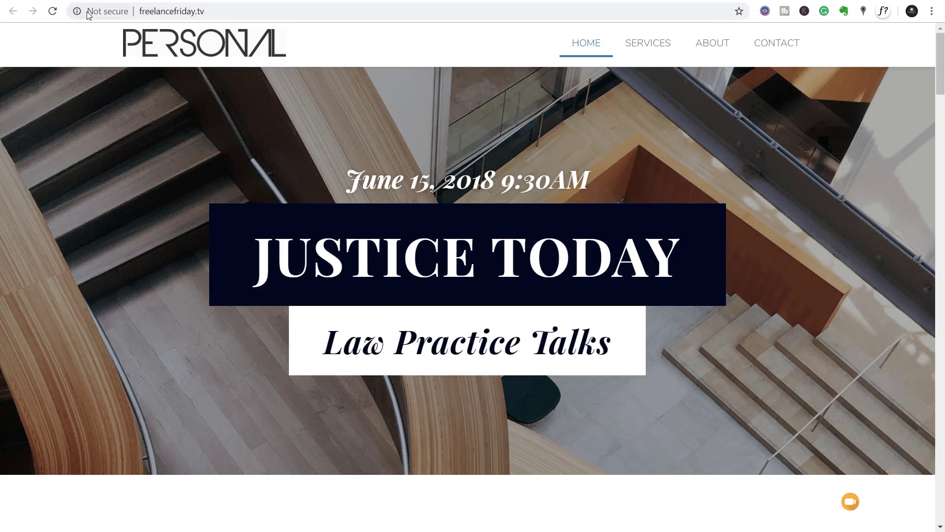
left_click(52, 11)
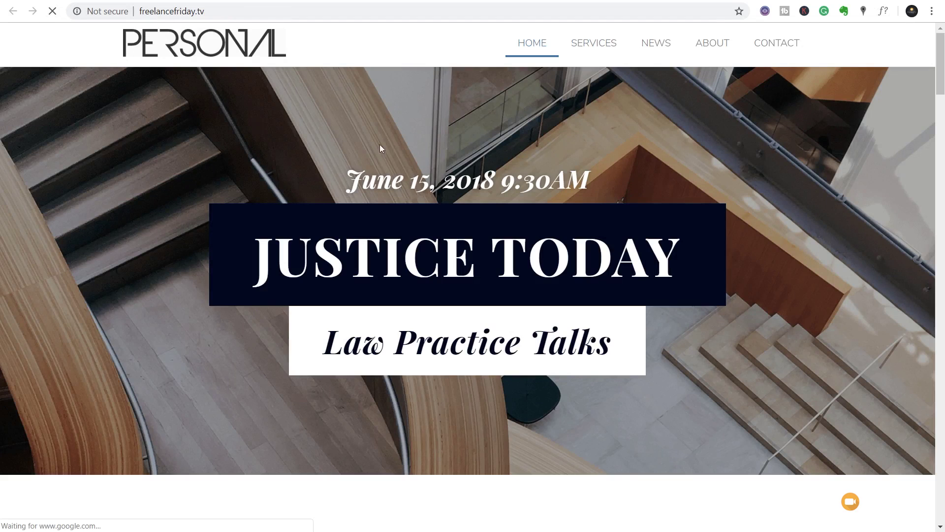
left_click(658, 54)
scroll(810, 237, "down", 3)
scroll(810, 236, "down", 15)
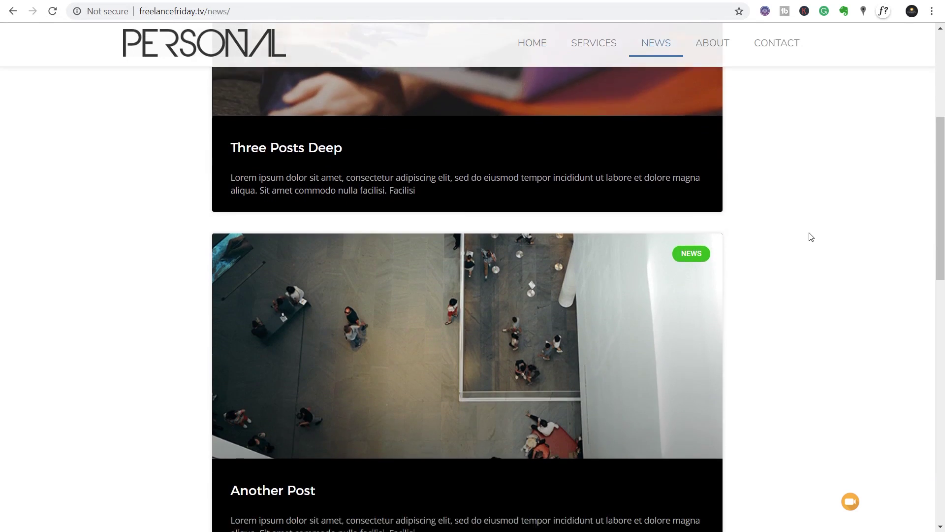
scroll(810, 236, "up", 15)
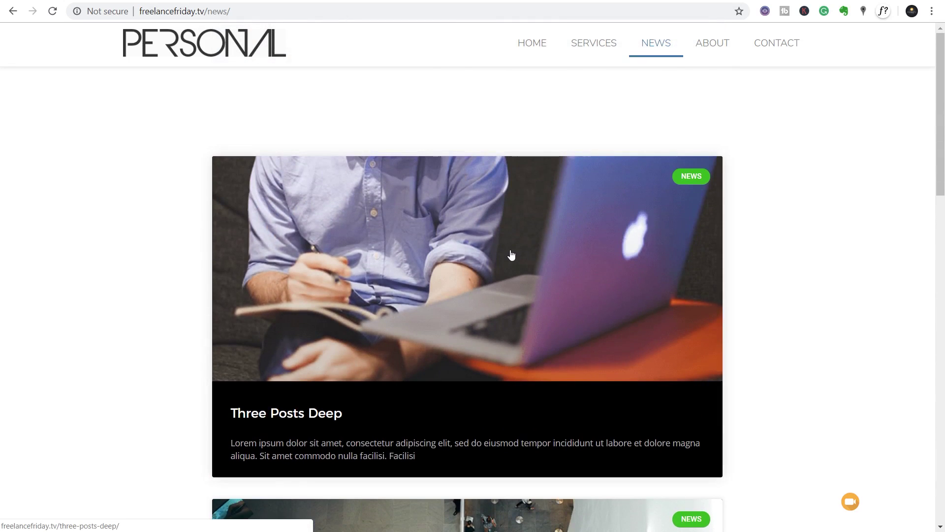
Open the Three Posts Deep post on the live site and check its layout from top to bottom
left_click(512, 254)
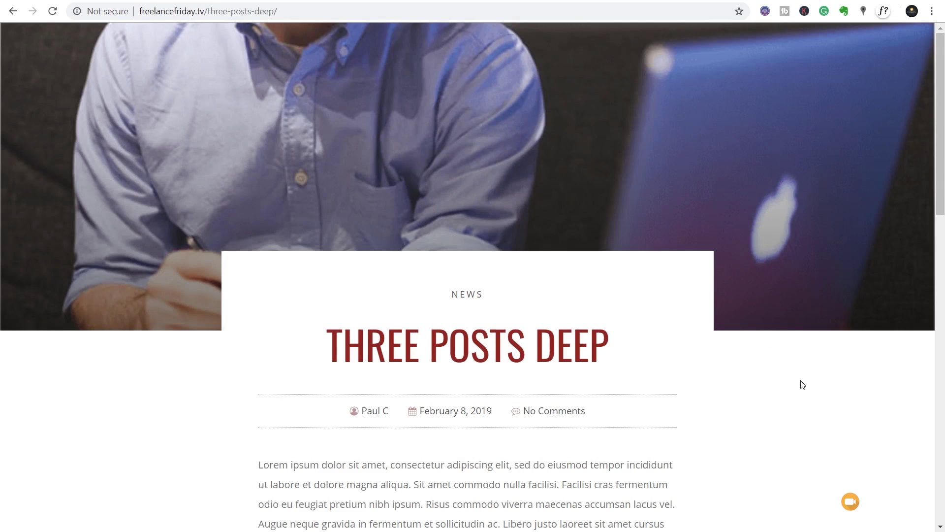
scroll(803, 385, "down", 17)
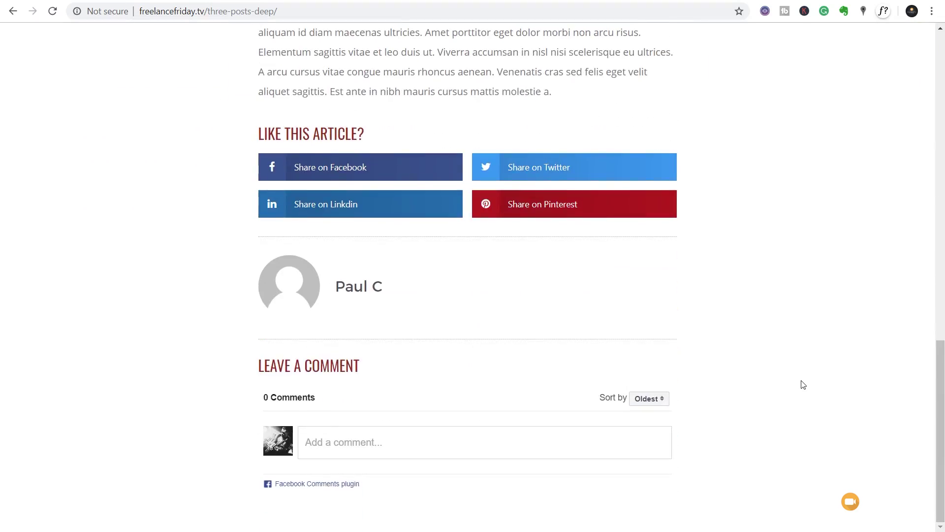
scroll(803, 384, "up", 17)
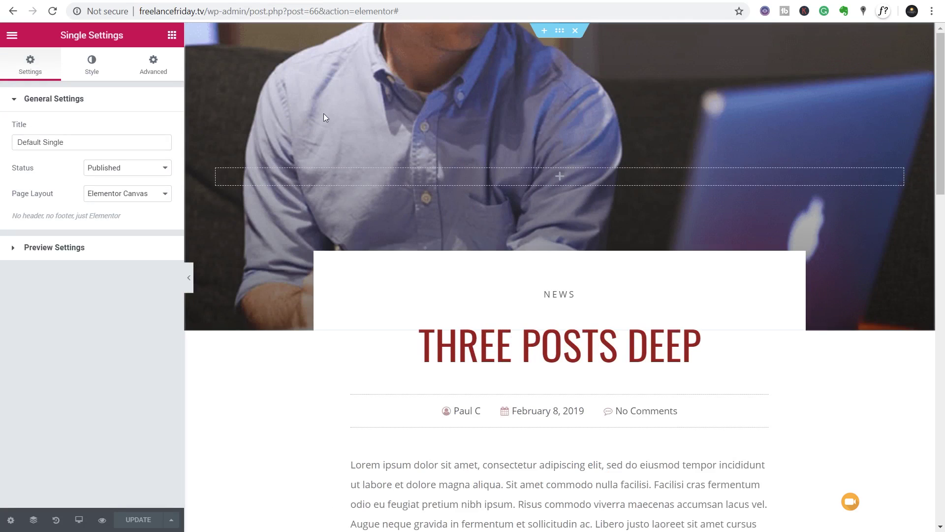
Set the page layout of the Default Single template to Default and check the post preview
left_click(561, 31)
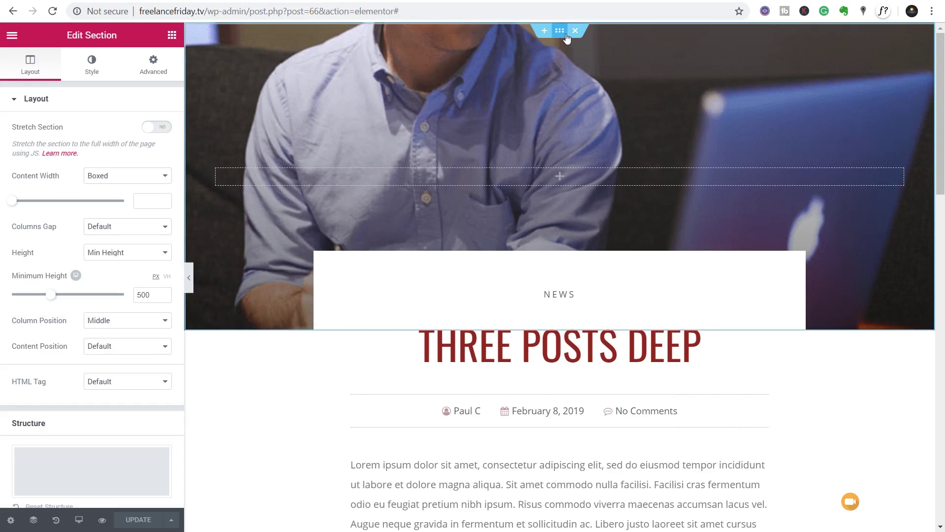
left_click(10, 520)
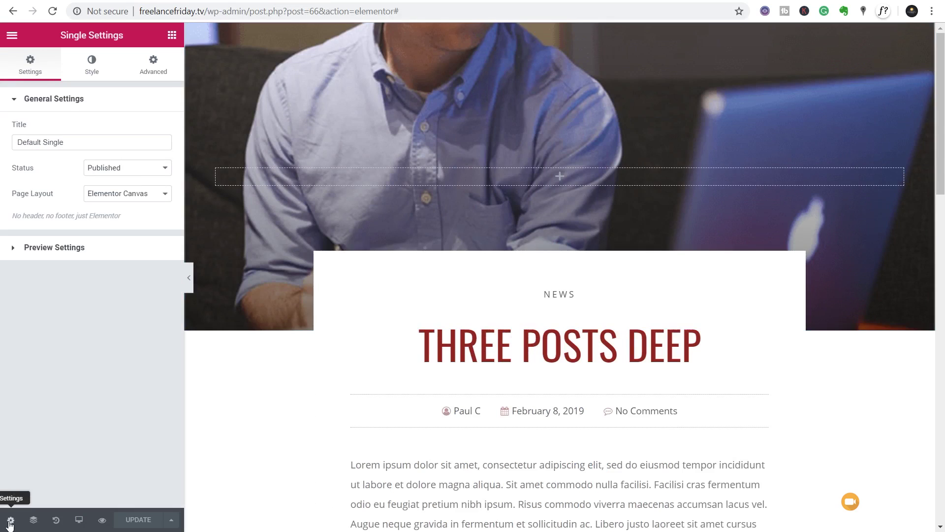
left_click(102, 202)
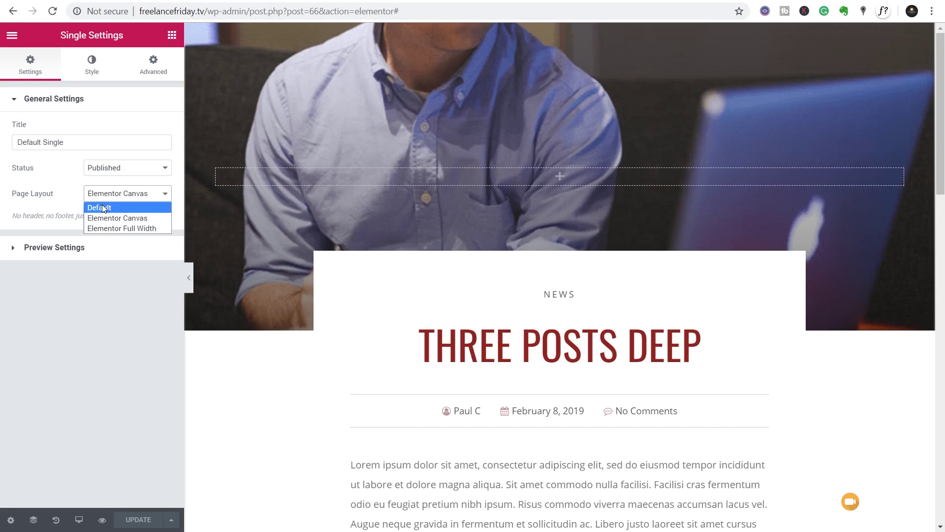
left_click(104, 208)
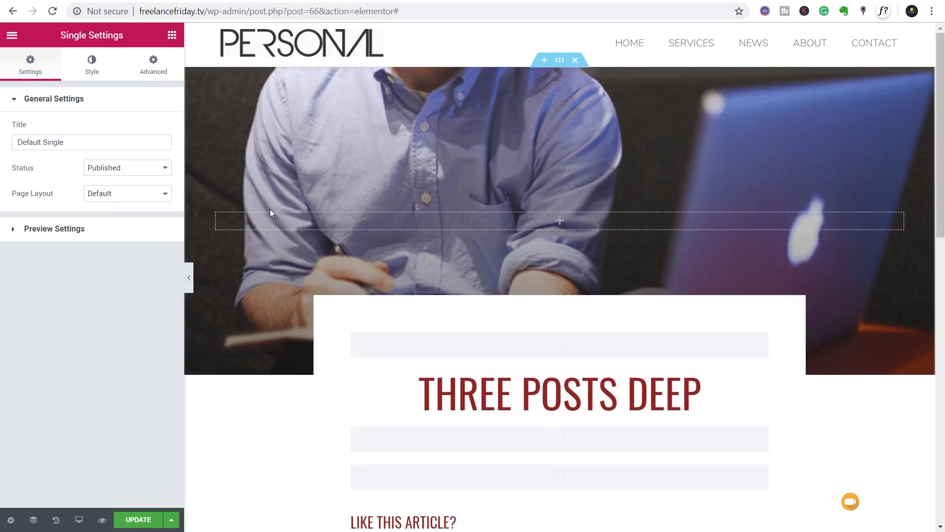
scroll(338, 267, "down", 15)
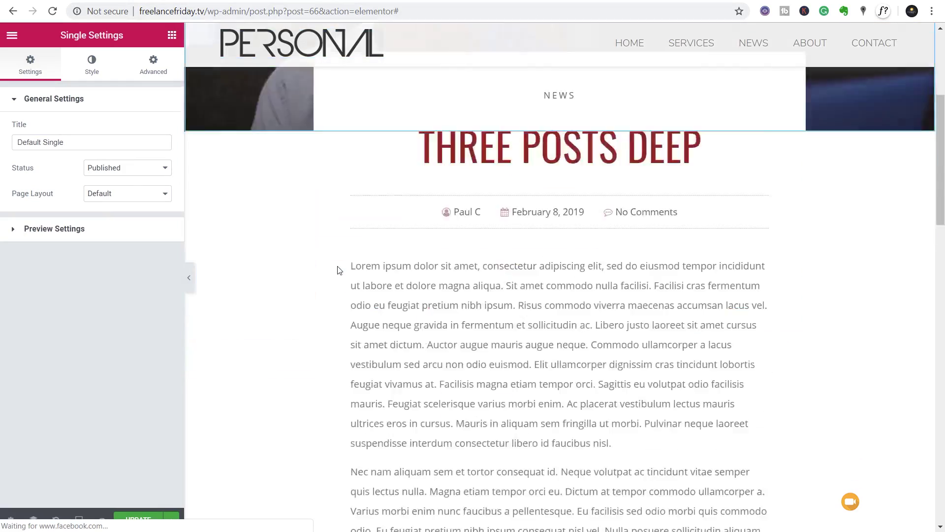
scroll(324, 266, "up", 15)
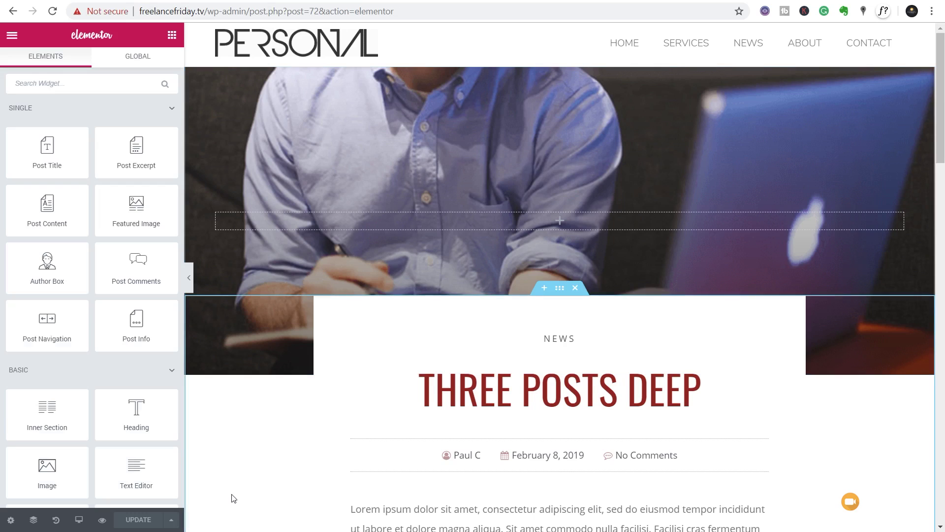
Examine the live Three Posts Deep post from its header down to the footer
left_click(40, 1)
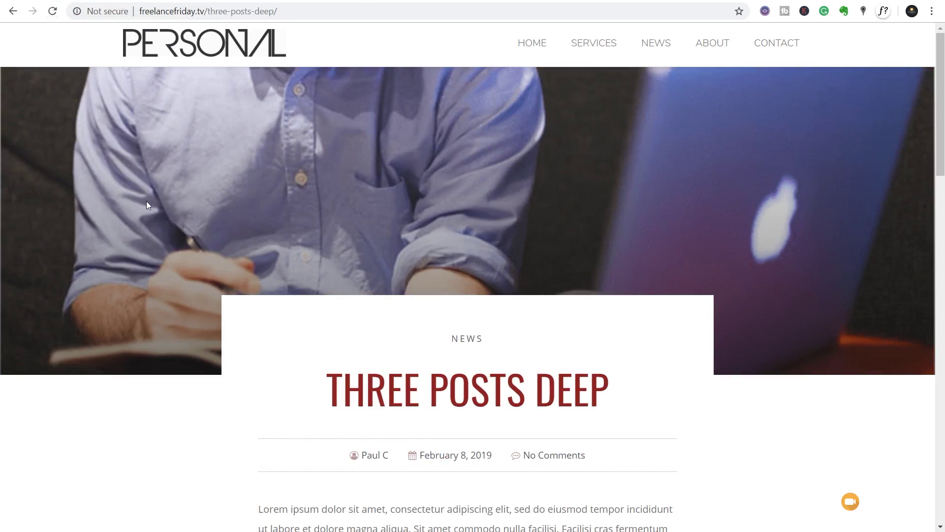
scroll(146, 202, "down", 6)
scroll(147, 206, "down", 4)
scroll(147, 203, "up", 10)
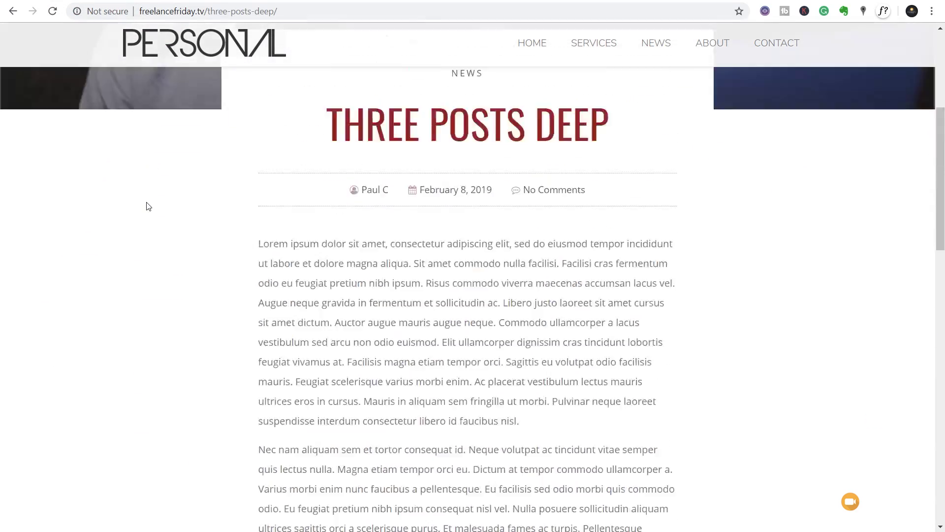
scroll(148, 205, "down", 8)
scroll(149, 206, "down", 17)
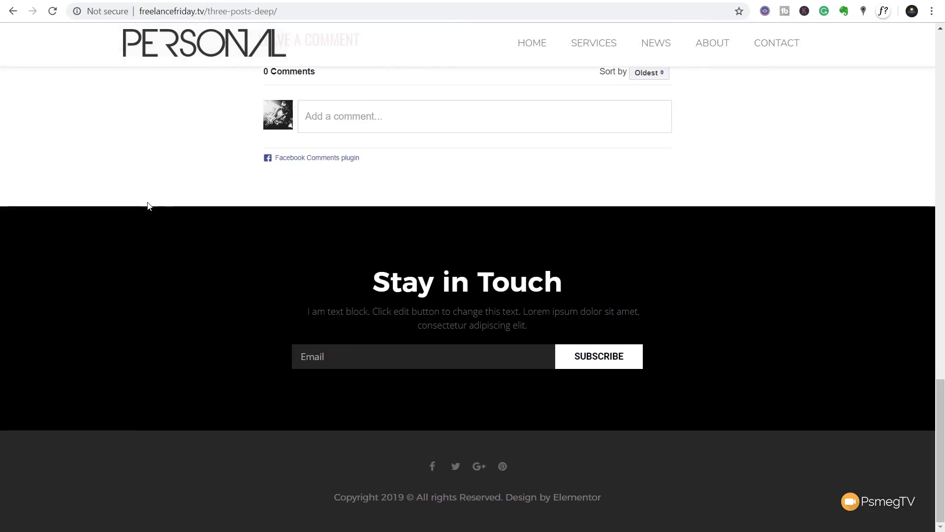
scroll(149, 206, "up", 11)
scroll(850, 292, "up", 15)
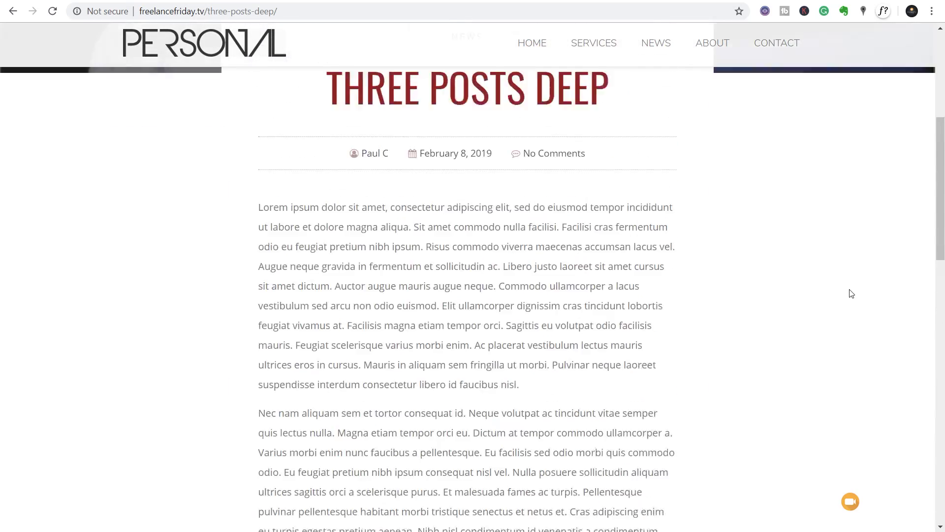